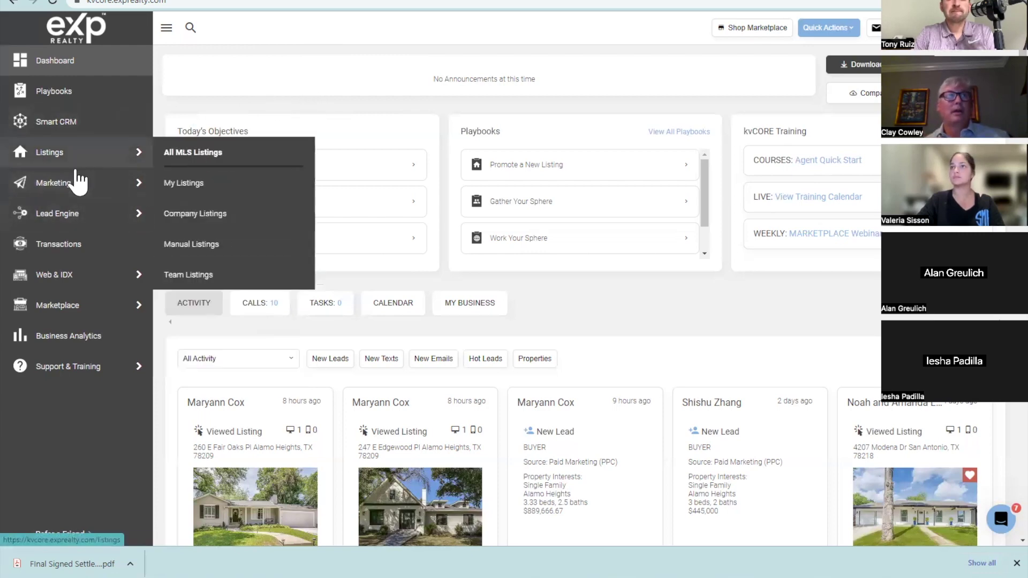
Step: Build a new squeeze page with its location set to the Alamo Ranch, TX neighborhood
mouse_move(76, 226)
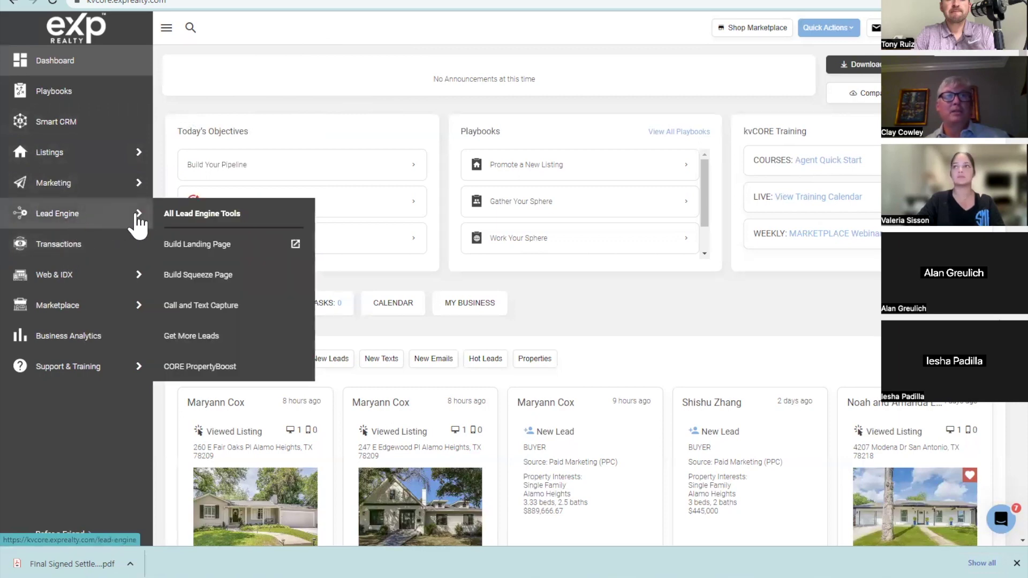
click(219, 275)
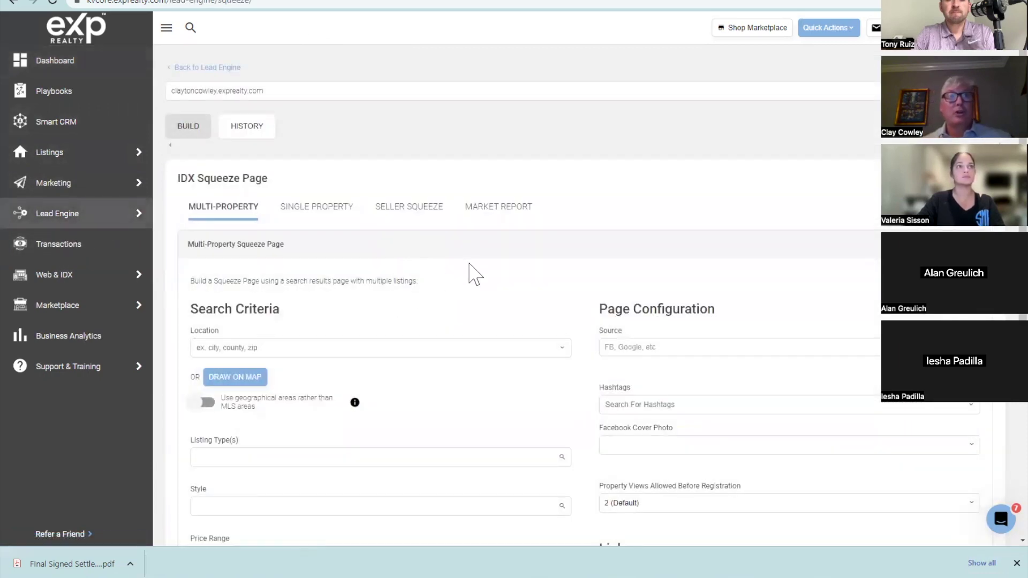
scroll(473, 268, down, 2)
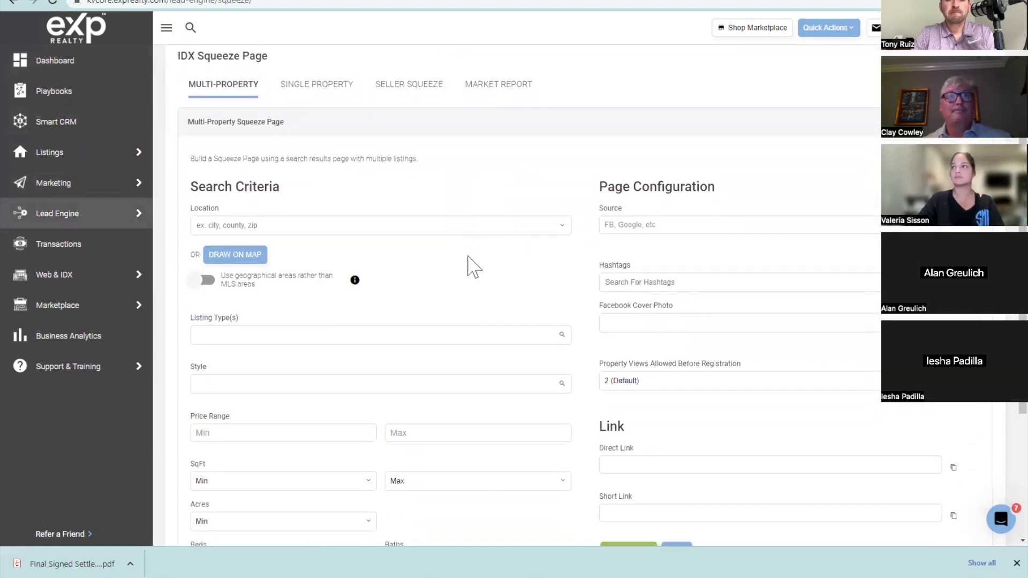
click(398, 226)
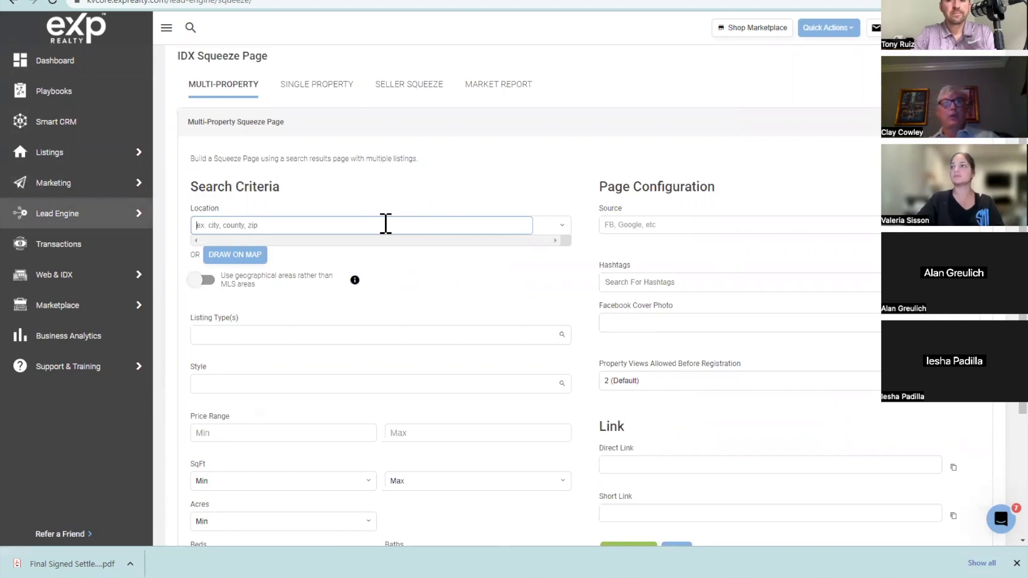
text(A)
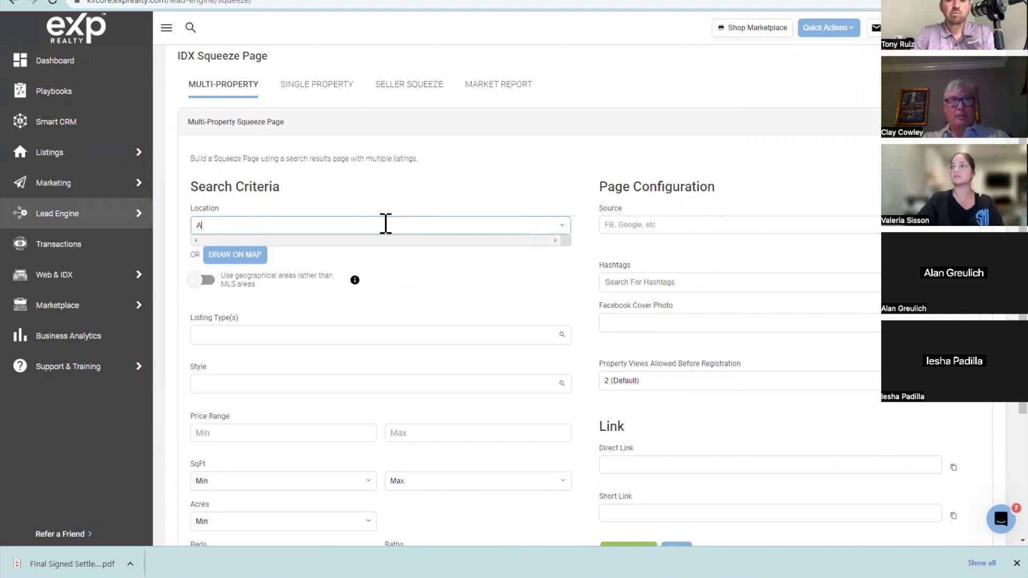
text(la)
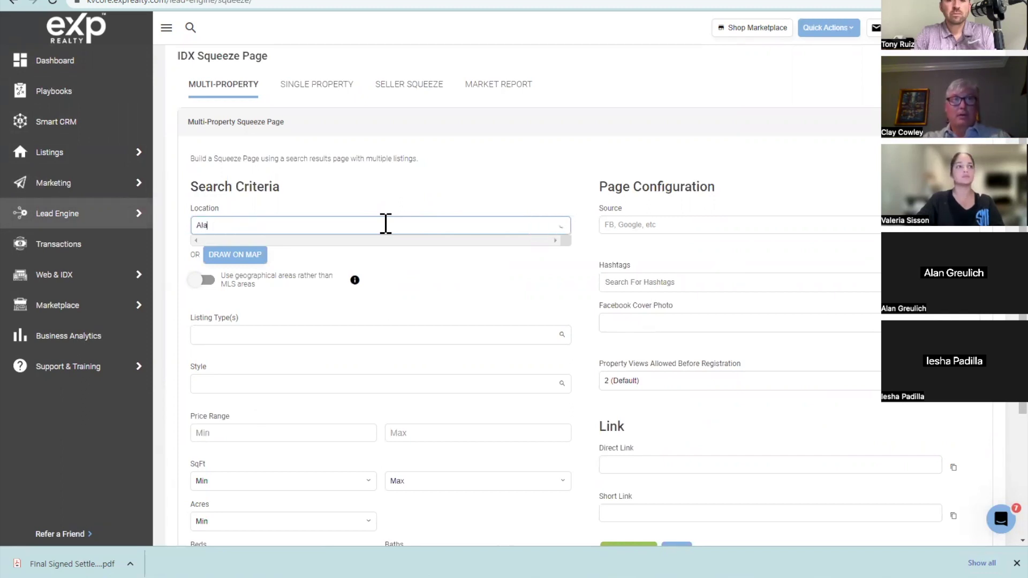
text(mo ranch)
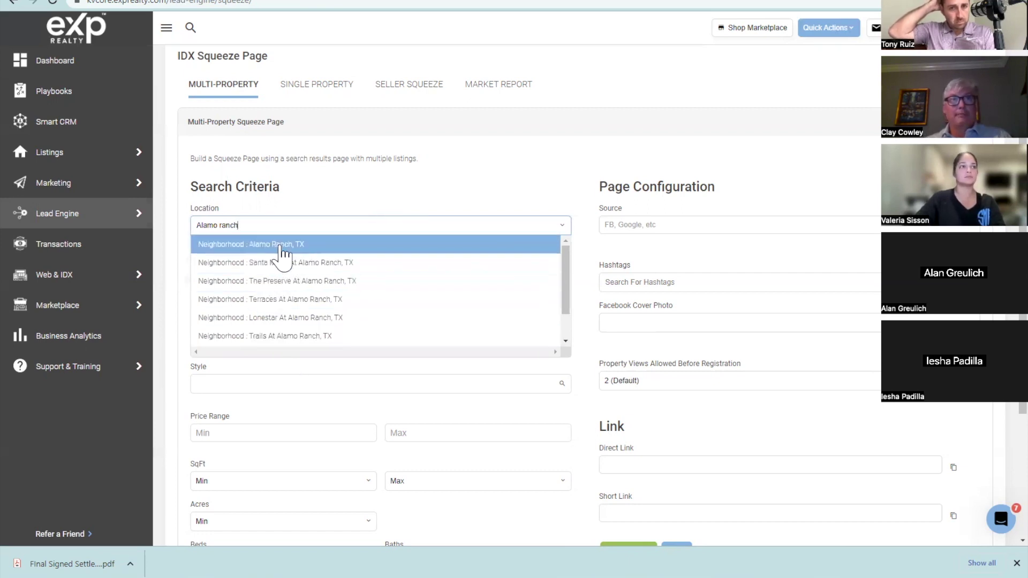
click(257, 245)
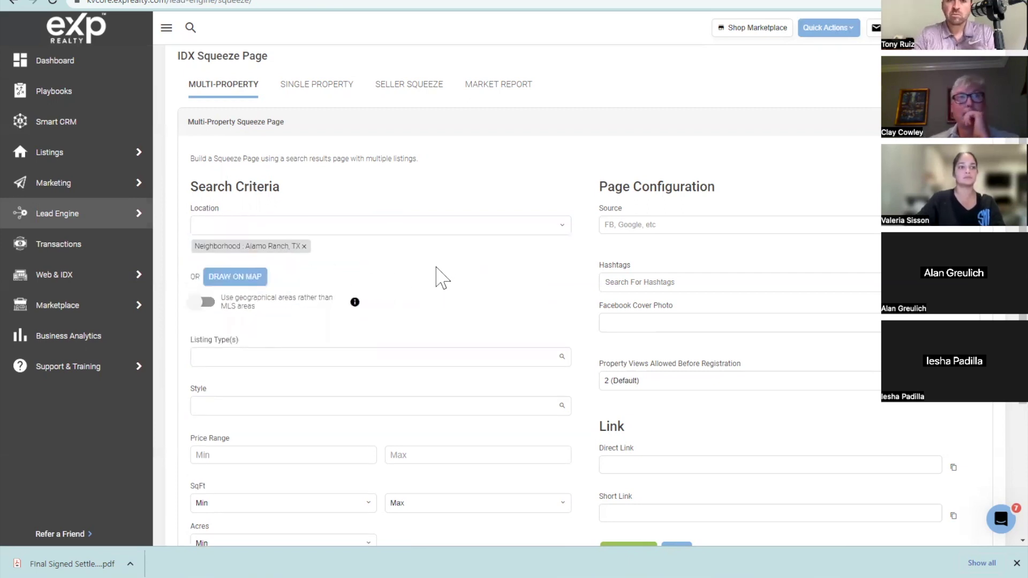
scroll(445, 277, down, 1)
scroll(446, 277, down, 3)
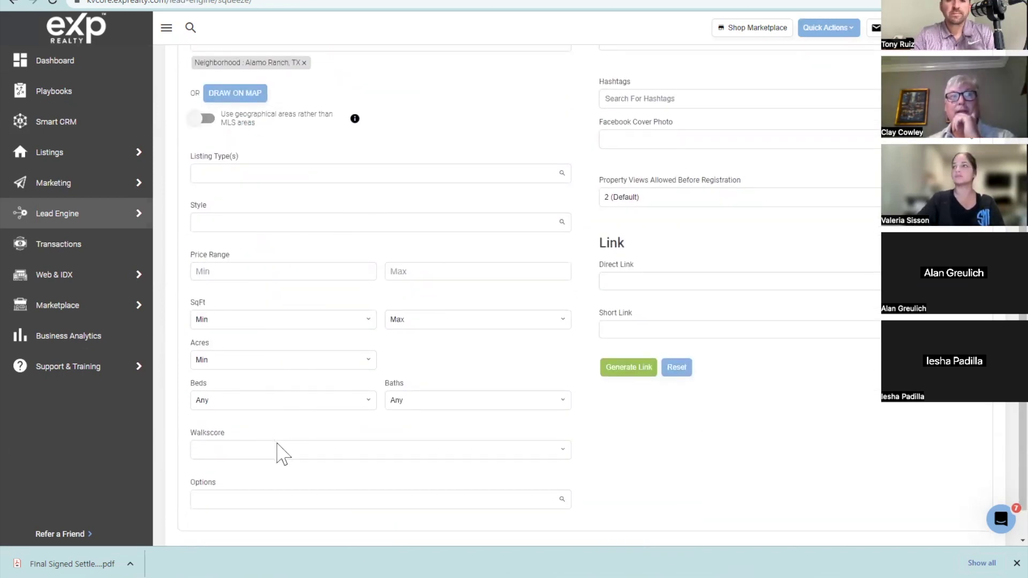
scroll(281, 452, down, 1)
scroll(309, 453, up, 2)
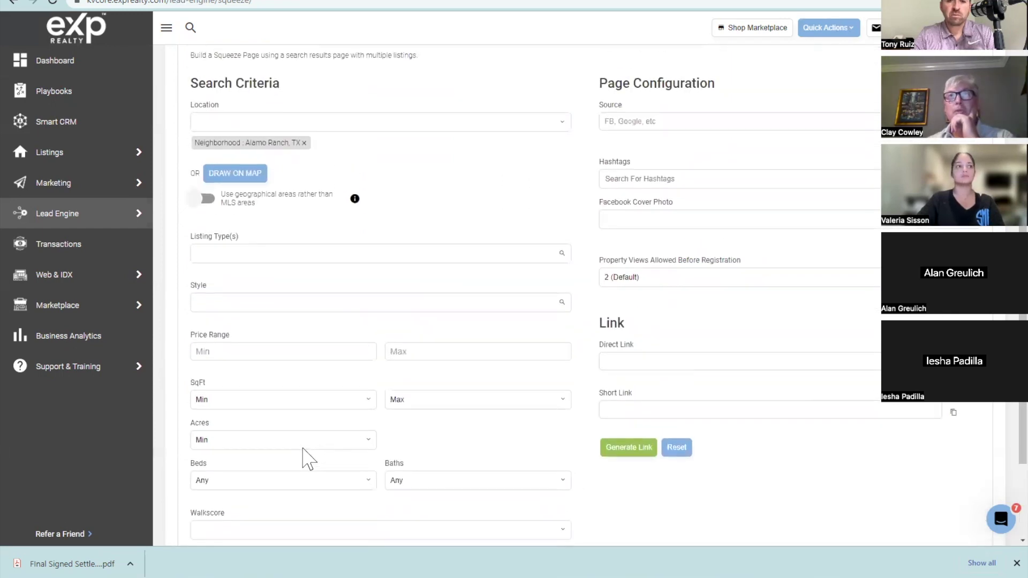
scroll(292, 443, up, 2)
scroll(294, 447, up, 1)
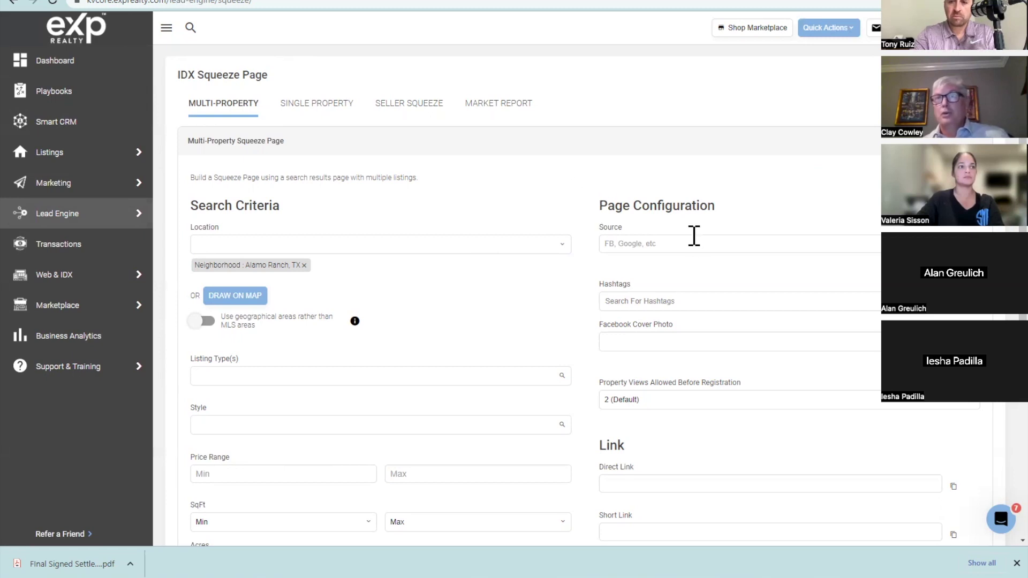
Step: Enter Google as the squeeze page's traffic source
click(657, 243)
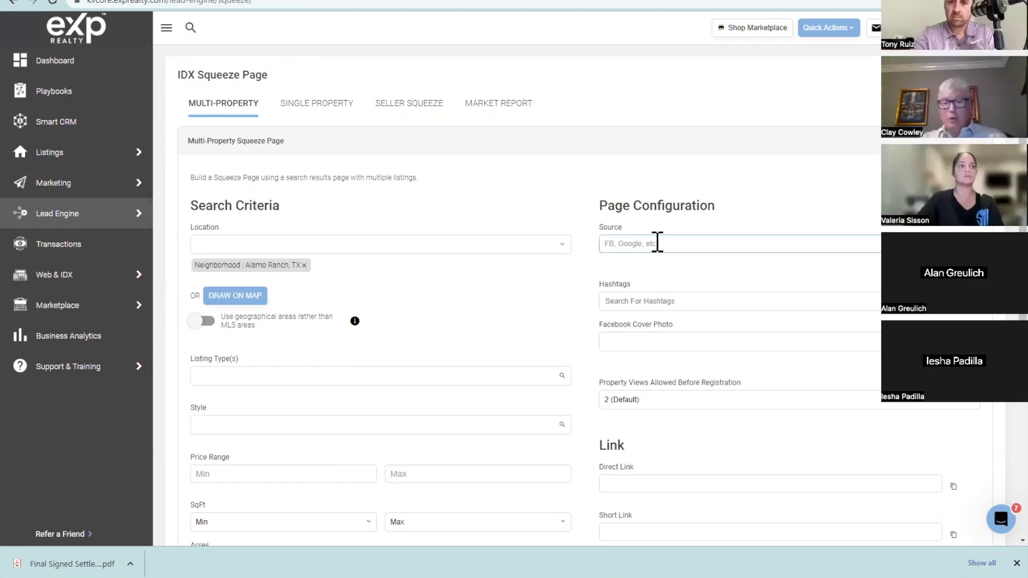
text(Google)
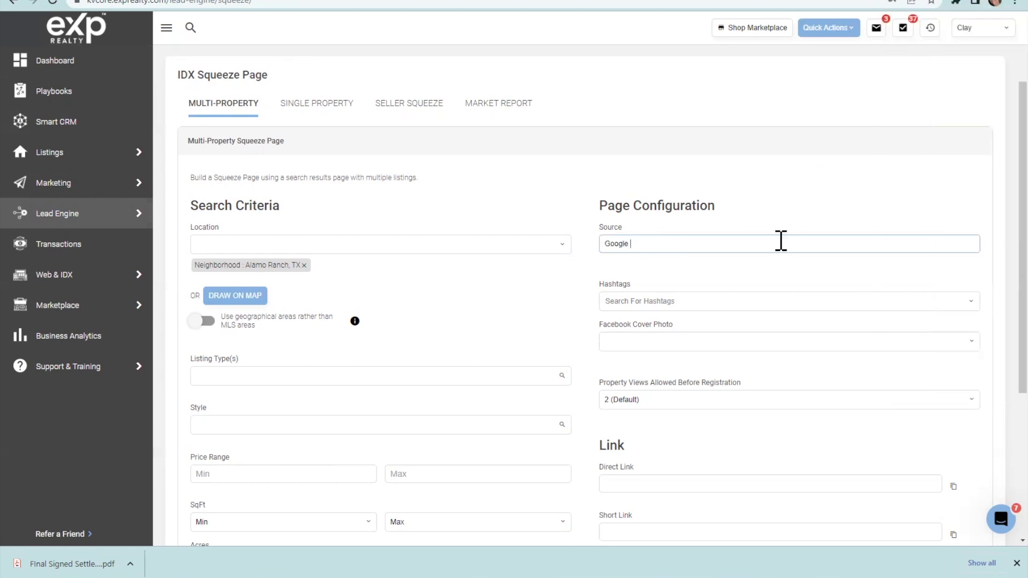
click(764, 261)
scroll(765, 261, down, 1)
scroll(764, 261, down, 1)
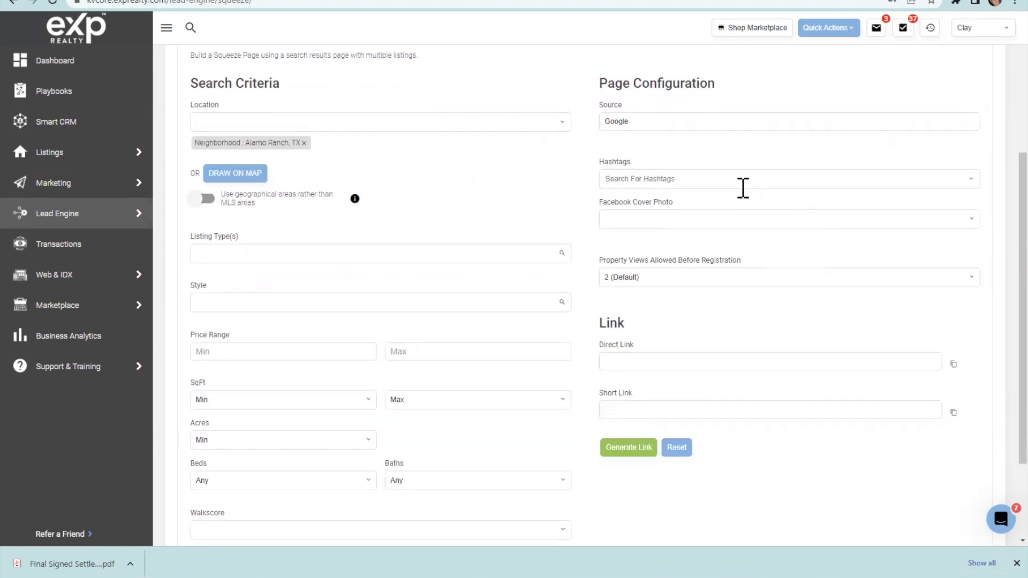
Step: Look over the Facebook cover photo choices and leave the hashtags empty
click(687, 220)
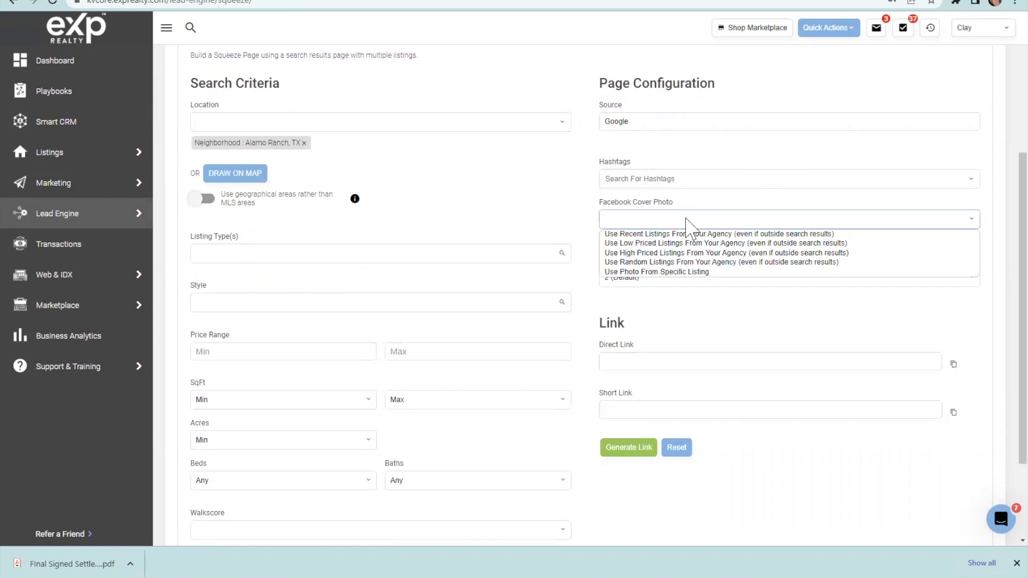
click(685, 179)
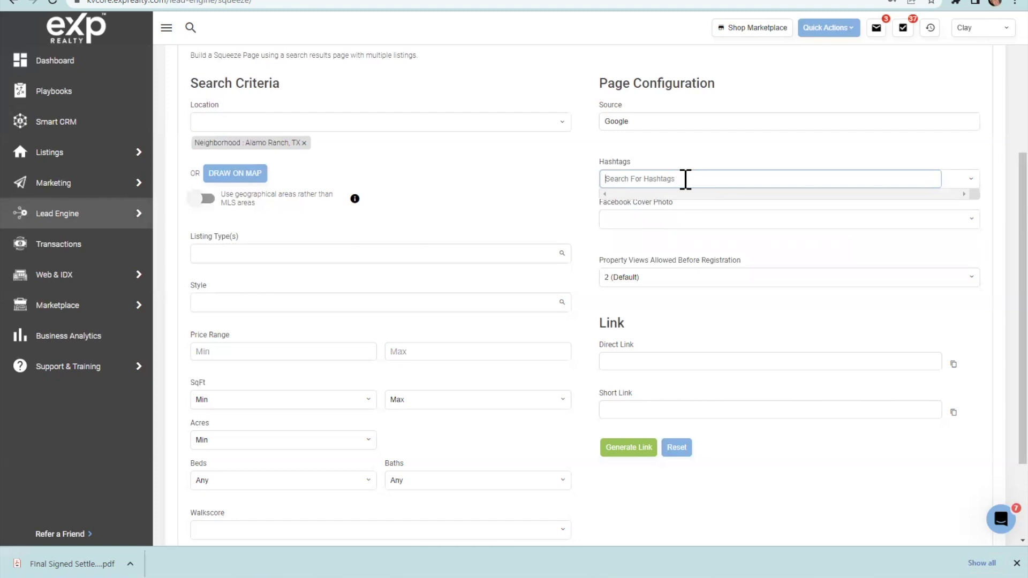
click(702, 161)
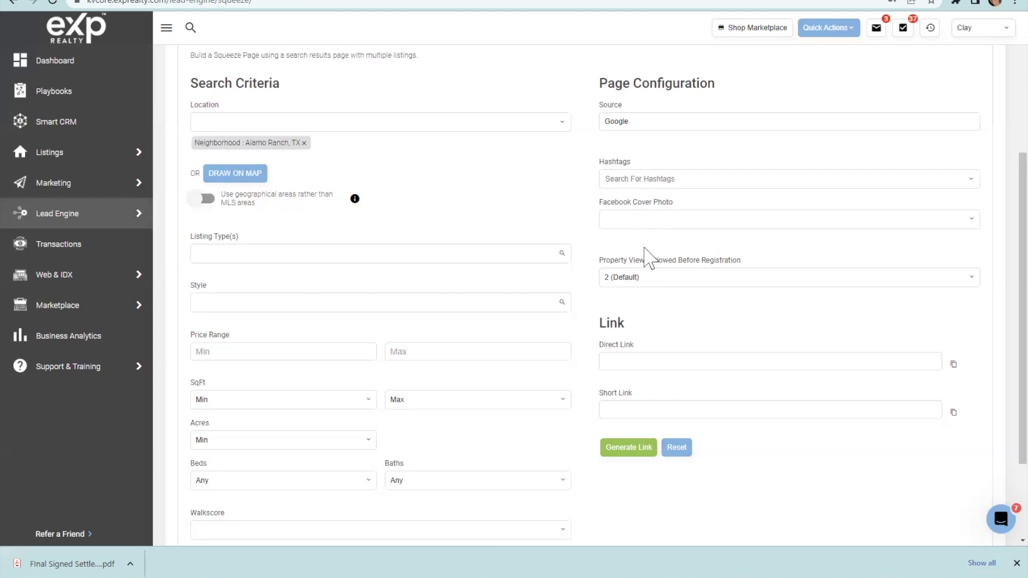
Step: Set the cover photo to Use Listings From Search Results and require registration after 1 property view
click(679, 222)
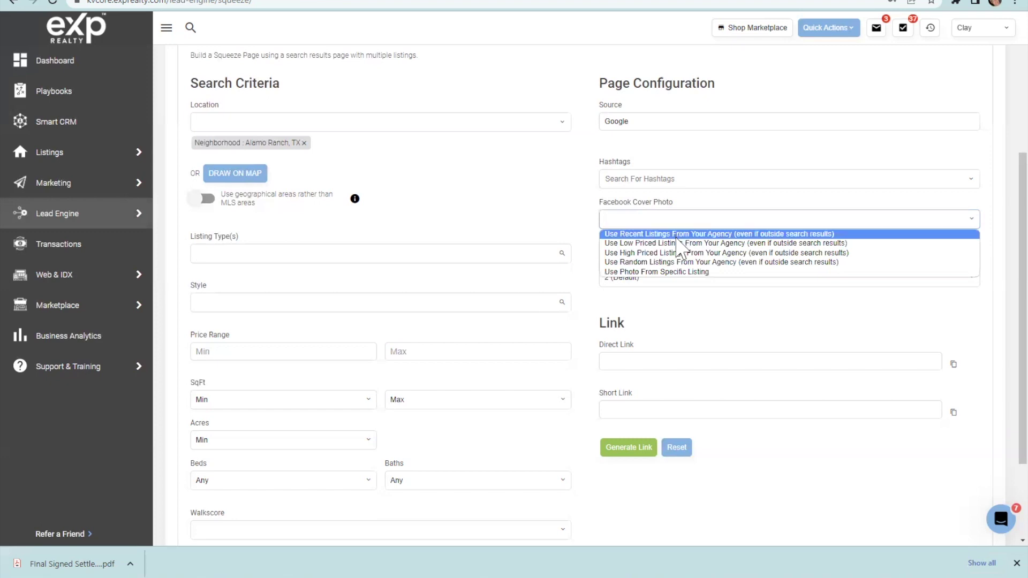
click(677, 244)
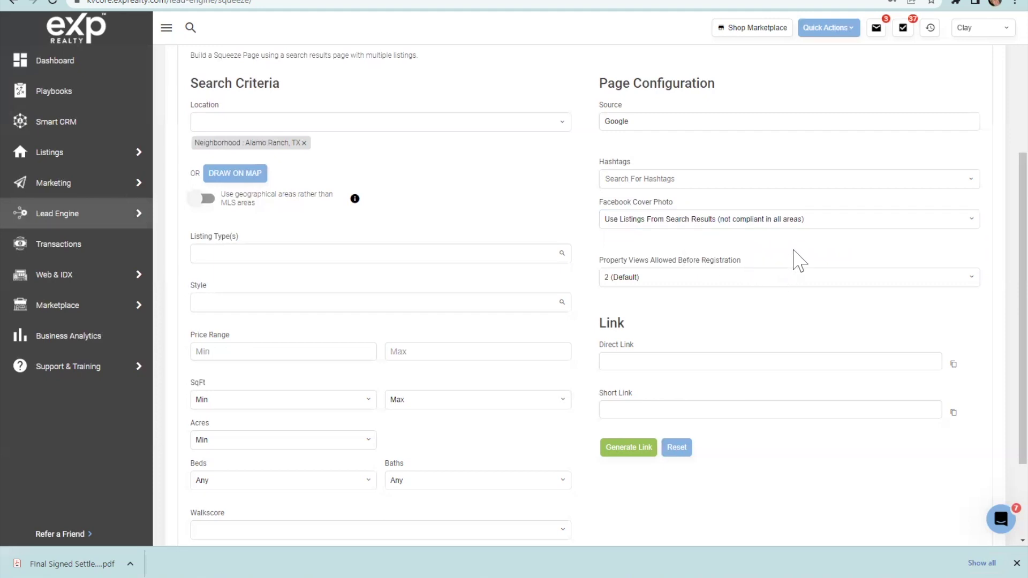
click(801, 278)
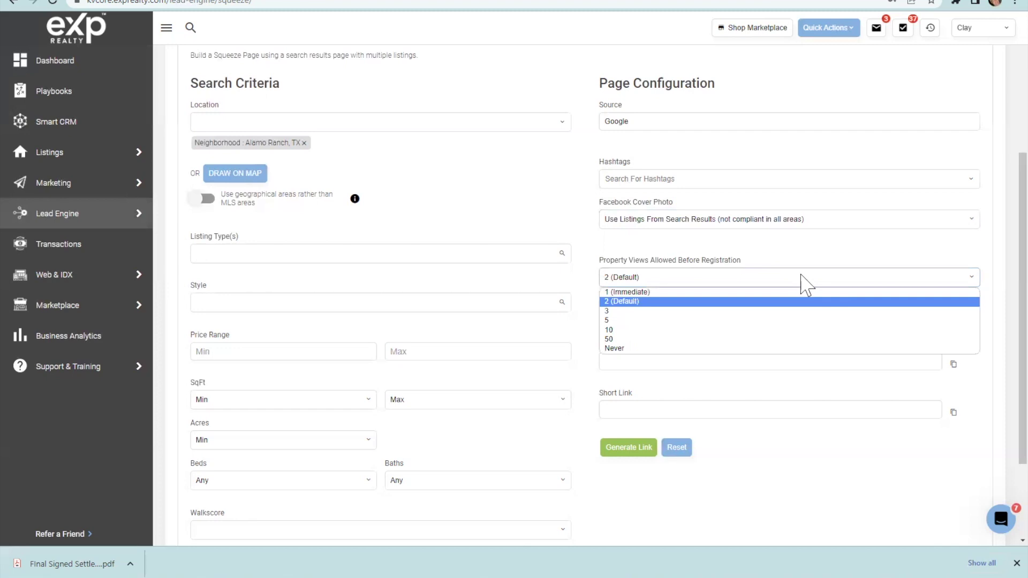
click(792, 291)
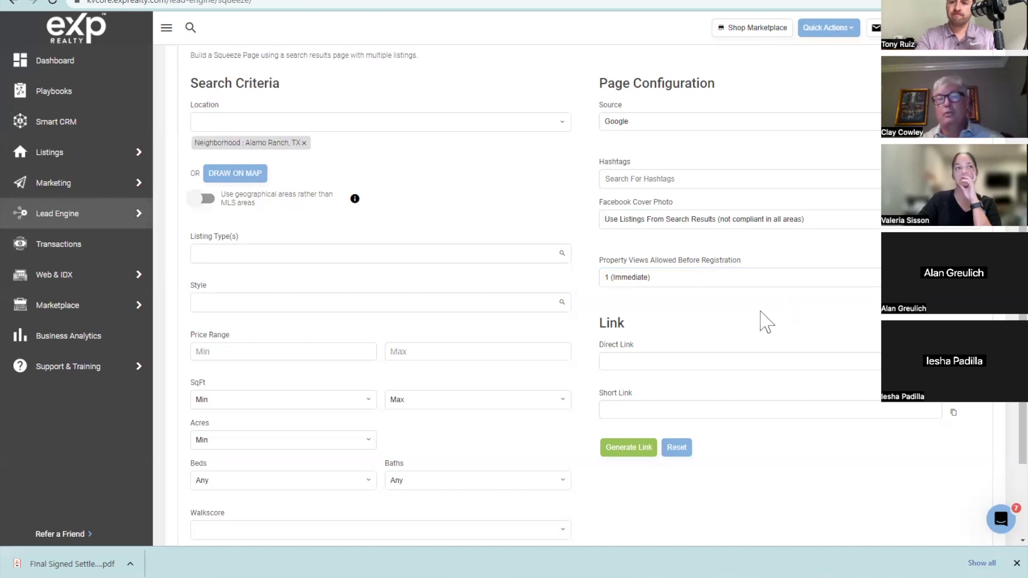
Step: Generate the squeeze page link
scroll(506, 340, down, 3)
scroll(717, 416, up, 3)
scroll(717, 423, up, 1)
scroll(725, 412, down, 1)
click(641, 449)
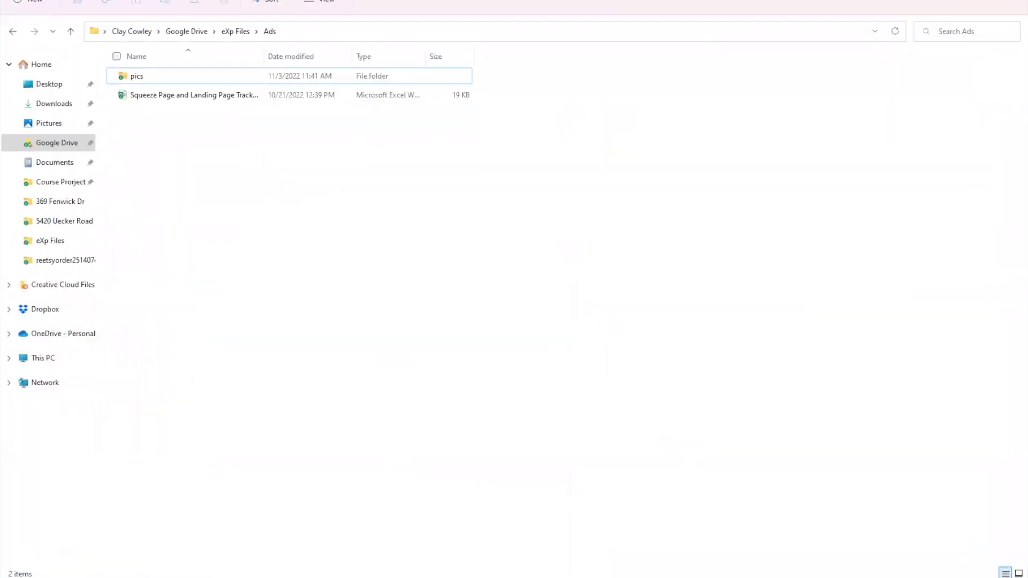
Step: Open the Squeeze Page and Landing Page Tracking workbook and enlarge it to full screen
double_click(237, 99)
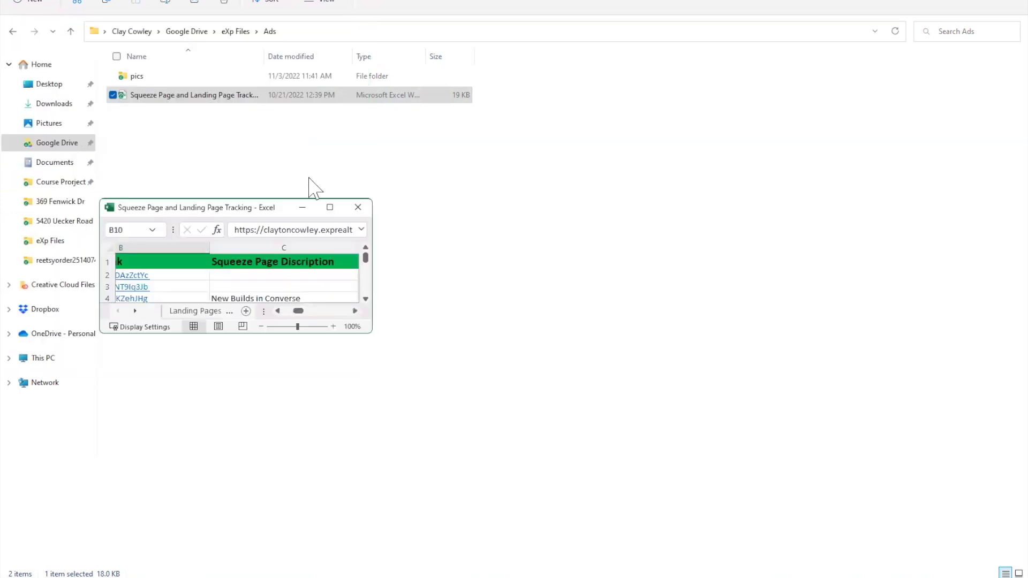
click(330, 208)
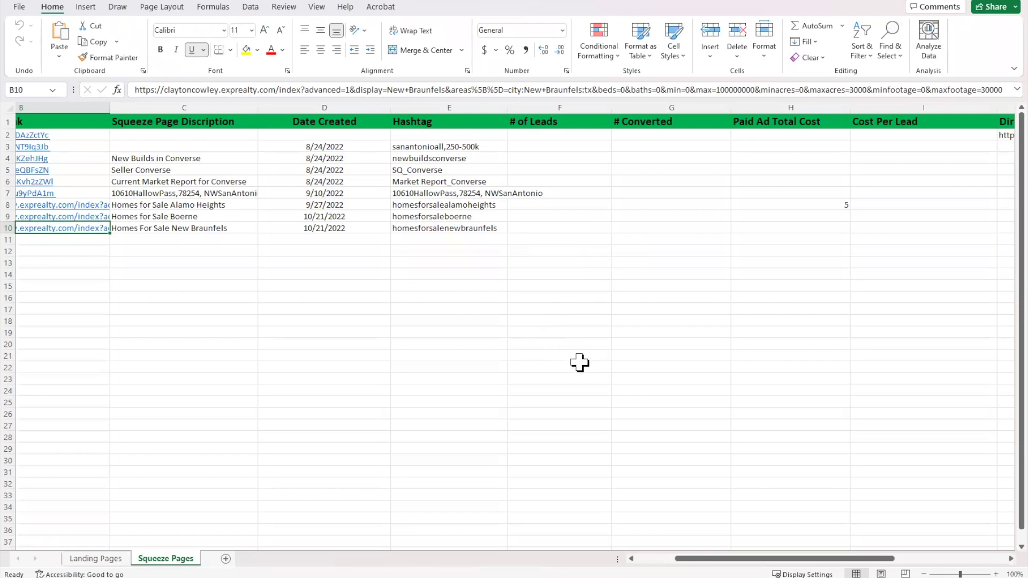
Step: Enter 'Alamo Ranch' as the new campaign name in cell A11, then minimize Excel
drag(694, 558, 653, 559)
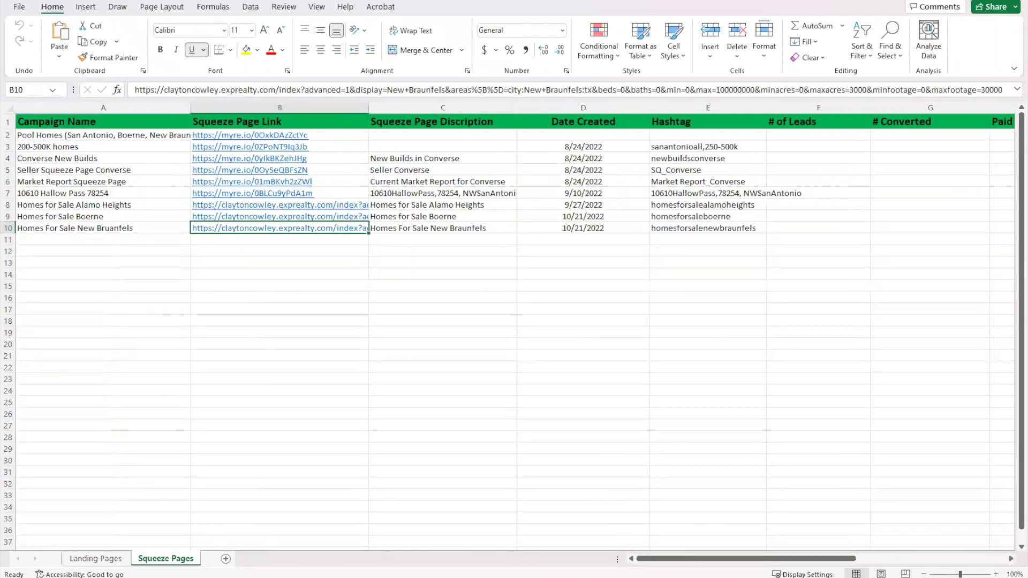
click(64, 241)
text(Aml)
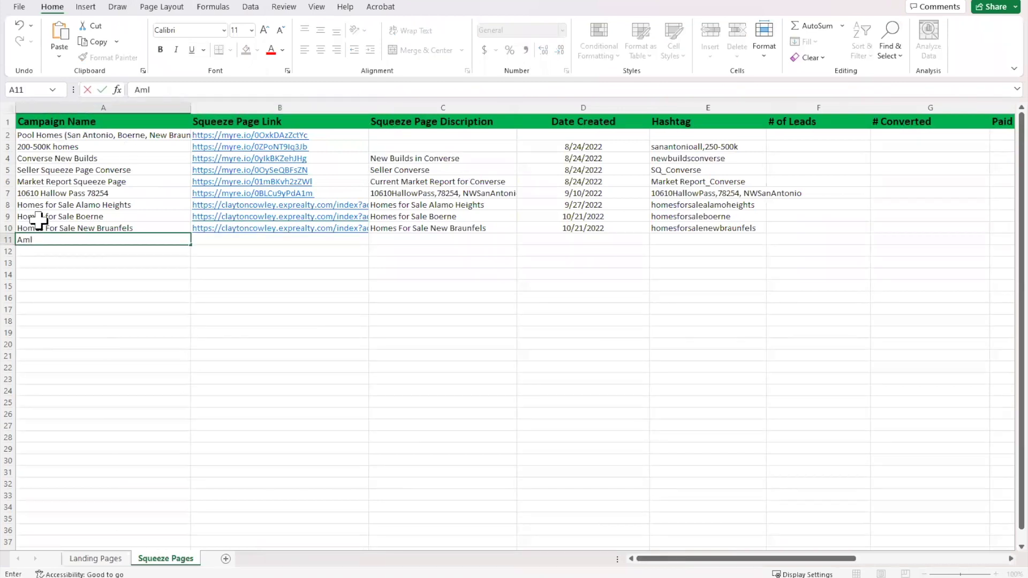
key(BackSpace)
key(BackSpace)
text(lamo Ranch)
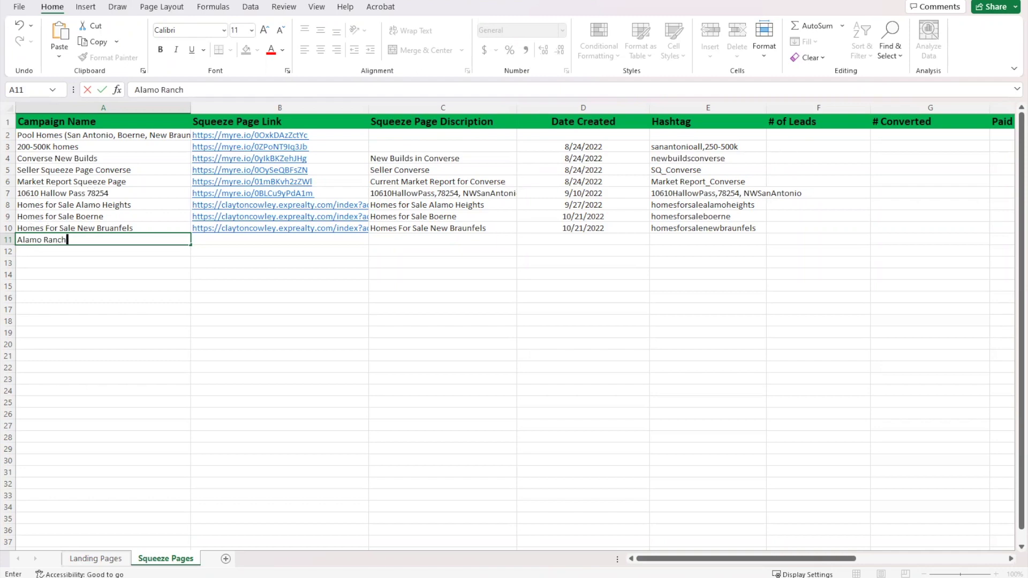
click(932, 5)
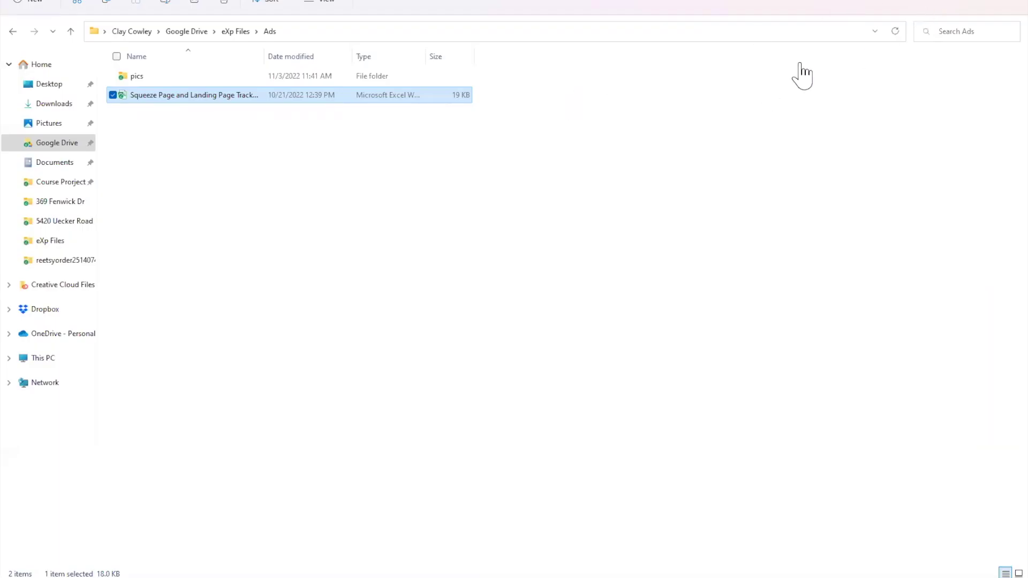
Step: Copy the Alamo Ranch direct link from kvCORE and switch back to the spreadsheet
key(alt+Tab)
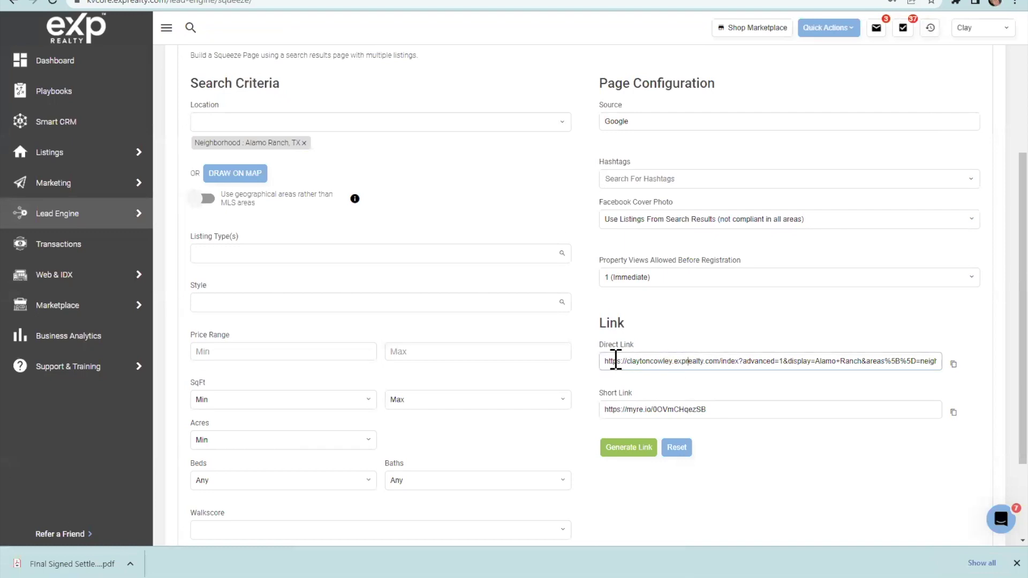
drag(603, 361, 893, 361)
right_click(892, 369)
click(657, 193)
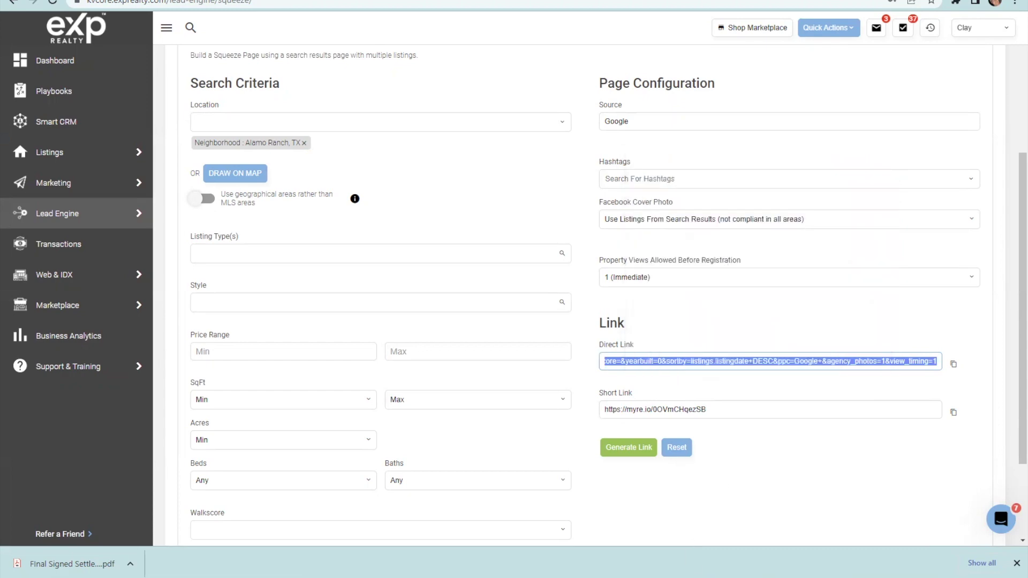
click(801, 569)
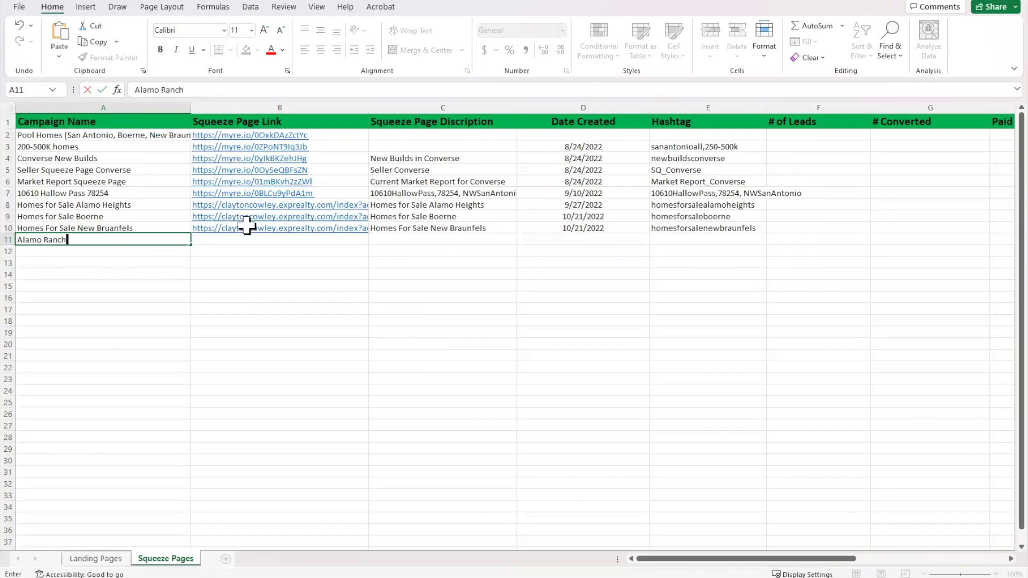
Step: Paste the kvCORE link into B11 and enter 'Alamo Ranch Google Campain' in C11
click(226, 243)
right_click(257, 242)
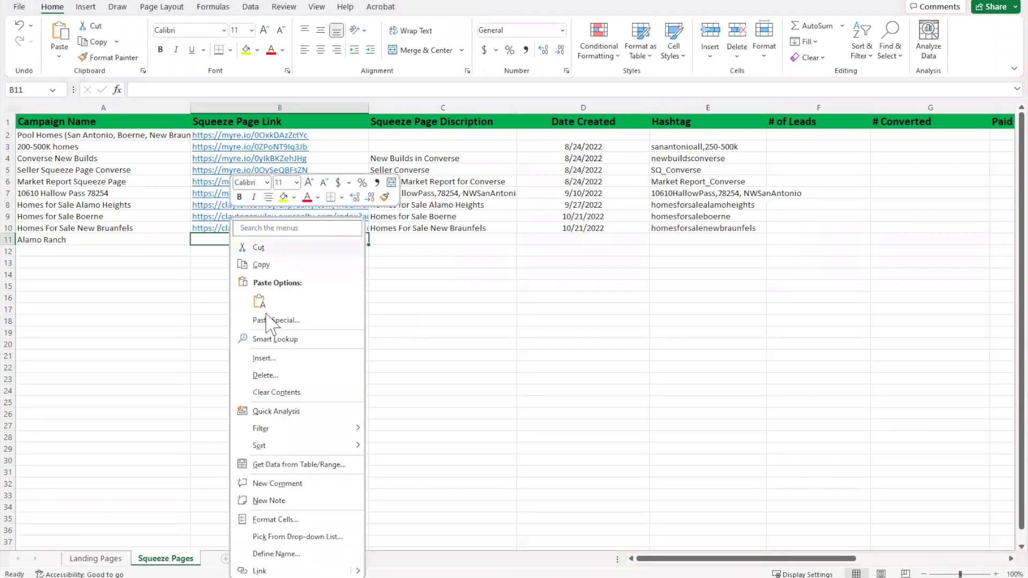
click(260, 303)
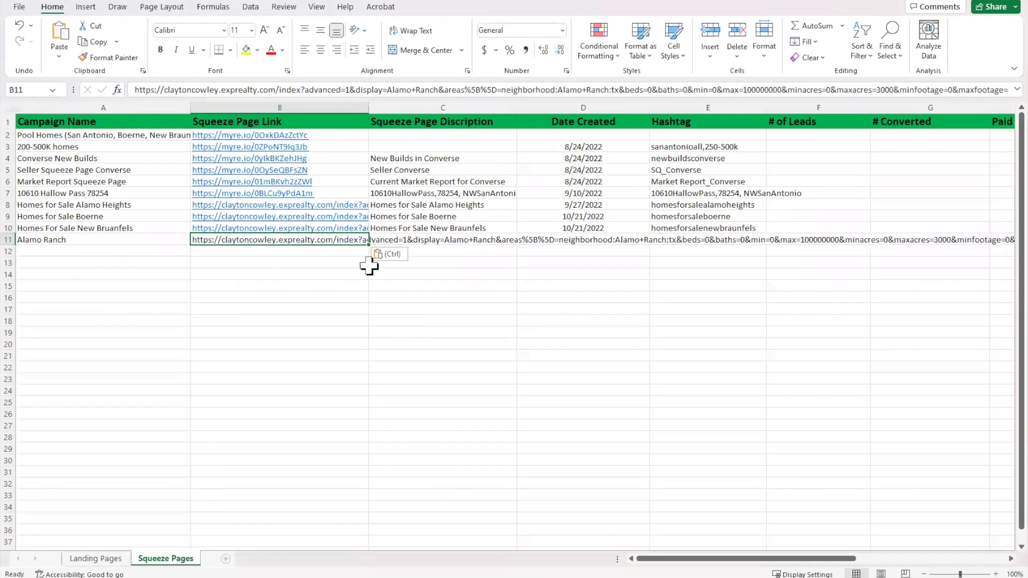
click(433, 240)
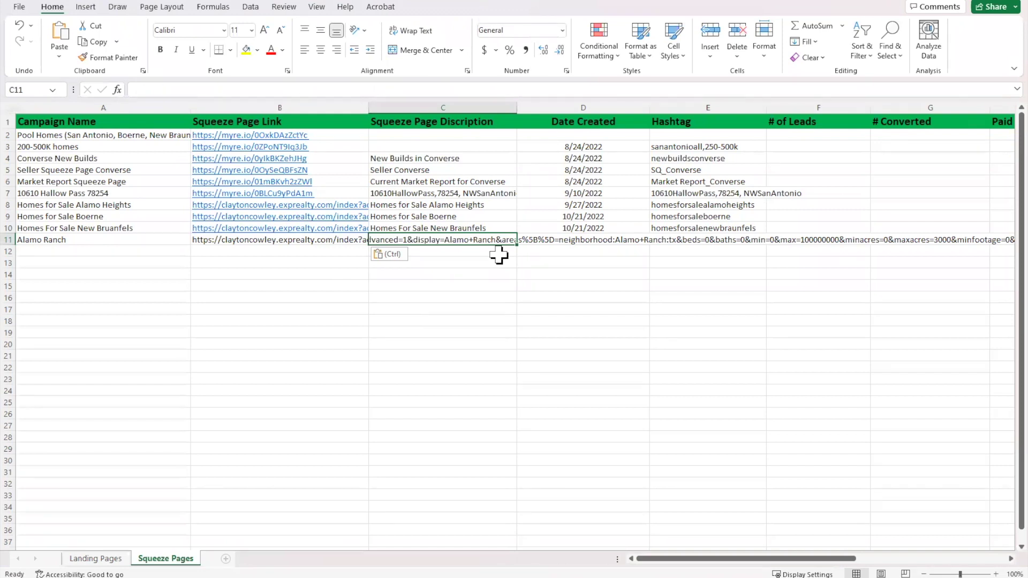
text(Ala)
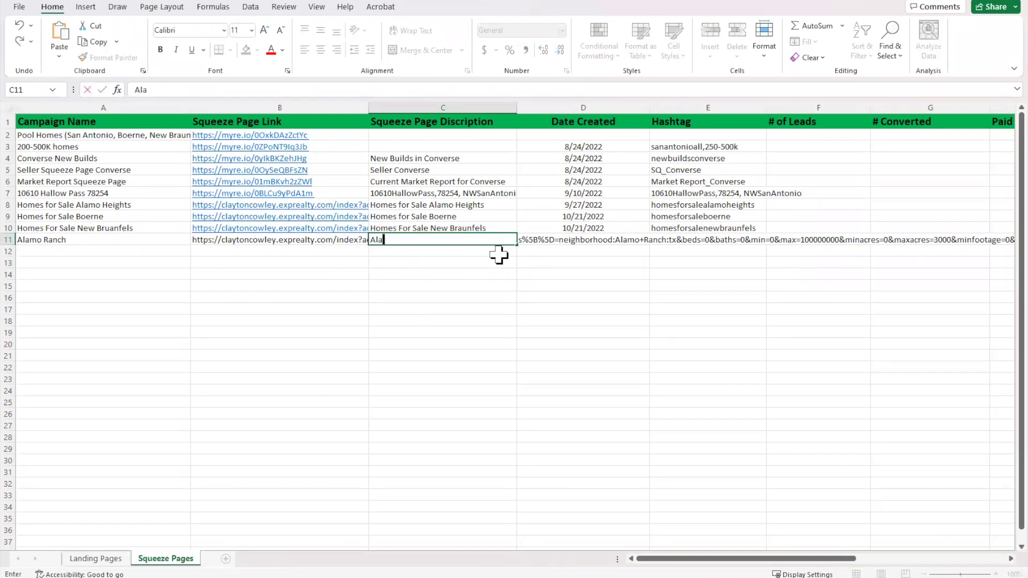
text(mo Ranch Google Campain)
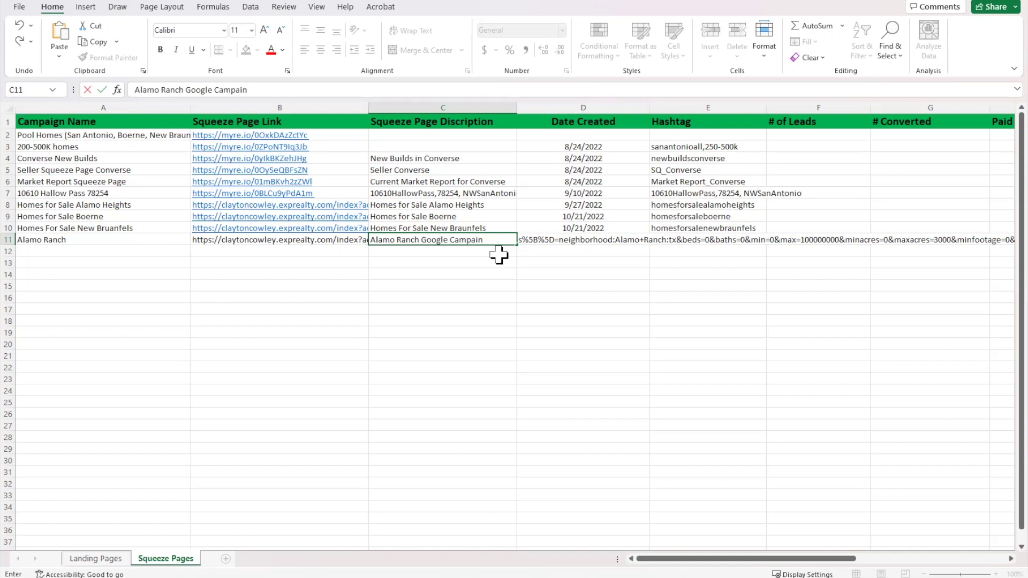
click(553, 257)
Step: Record 'google' in K11 as where the page is posted
click(567, 239)
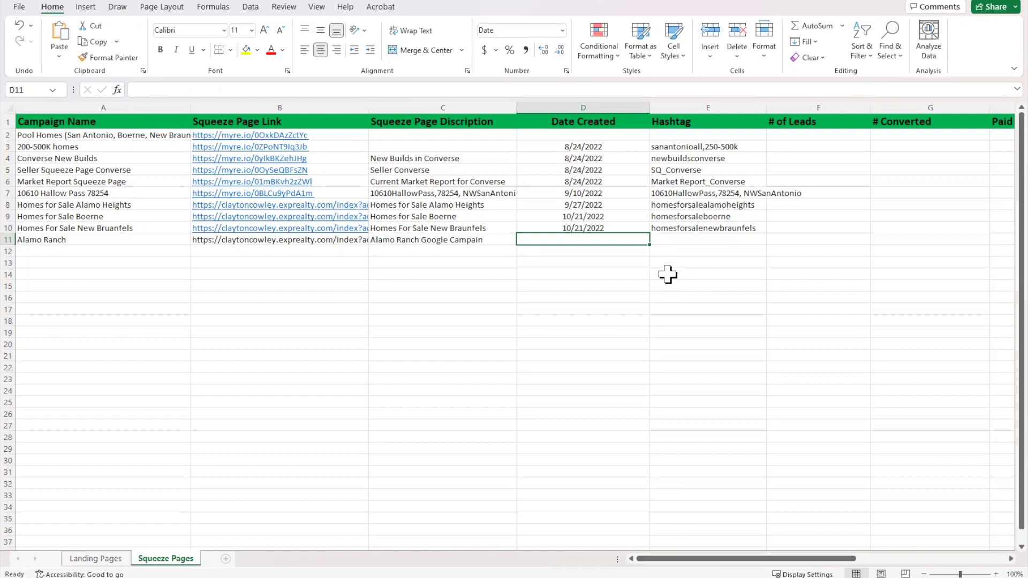
drag(736, 560, 847, 563)
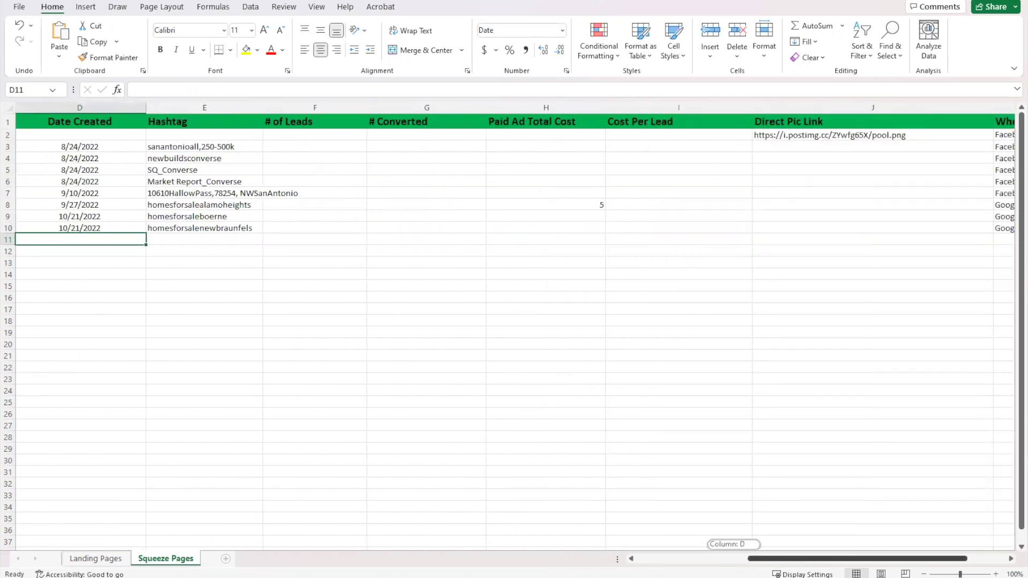
drag(848, 563, 866, 562)
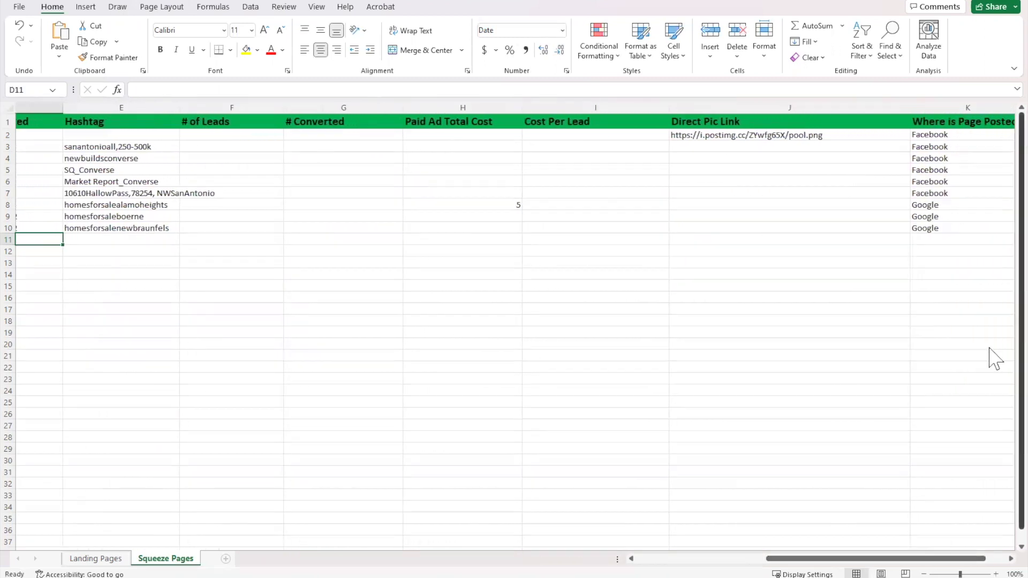
click(937, 240)
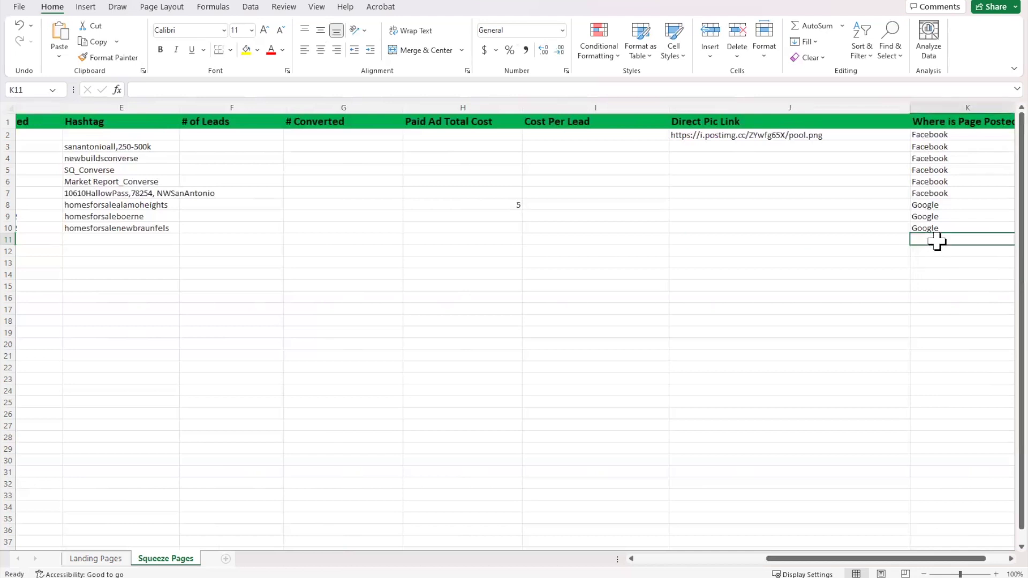
text(google)
key(Return)
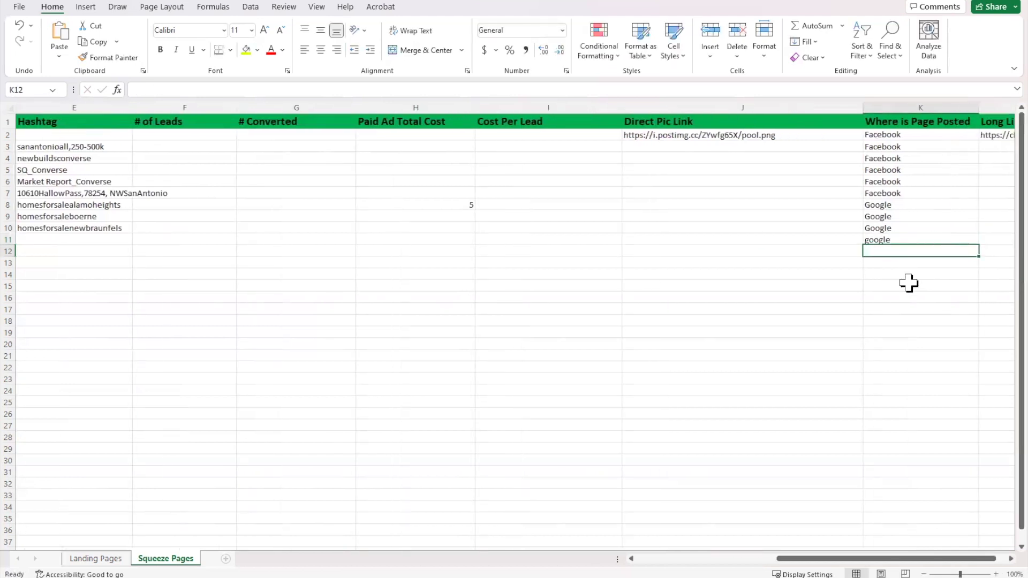
click(824, 356)
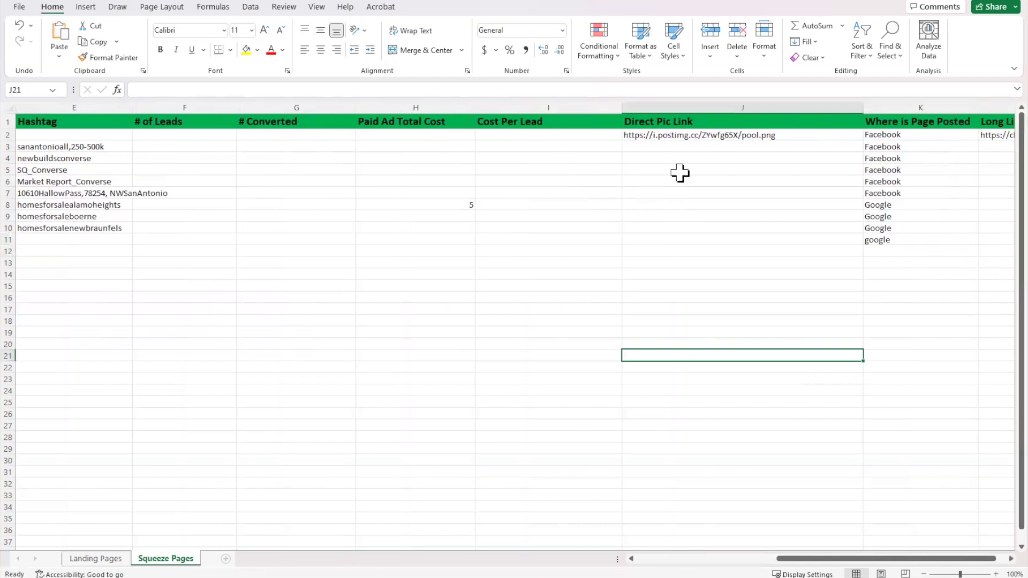
drag(782, 560, 557, 560)
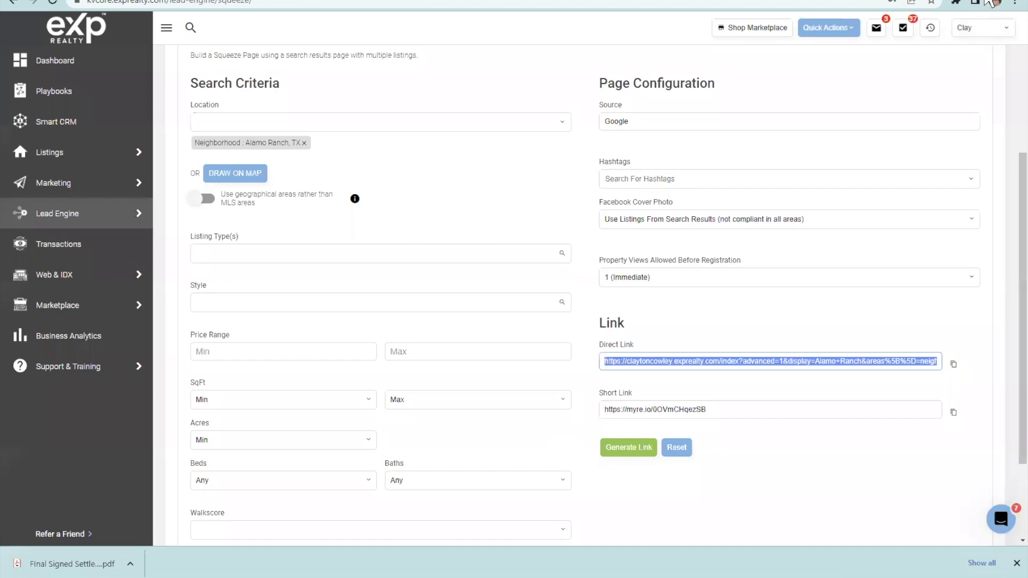
Step: Restore the browser to a smaller window and open a new Chrome tab
click(972, 1)
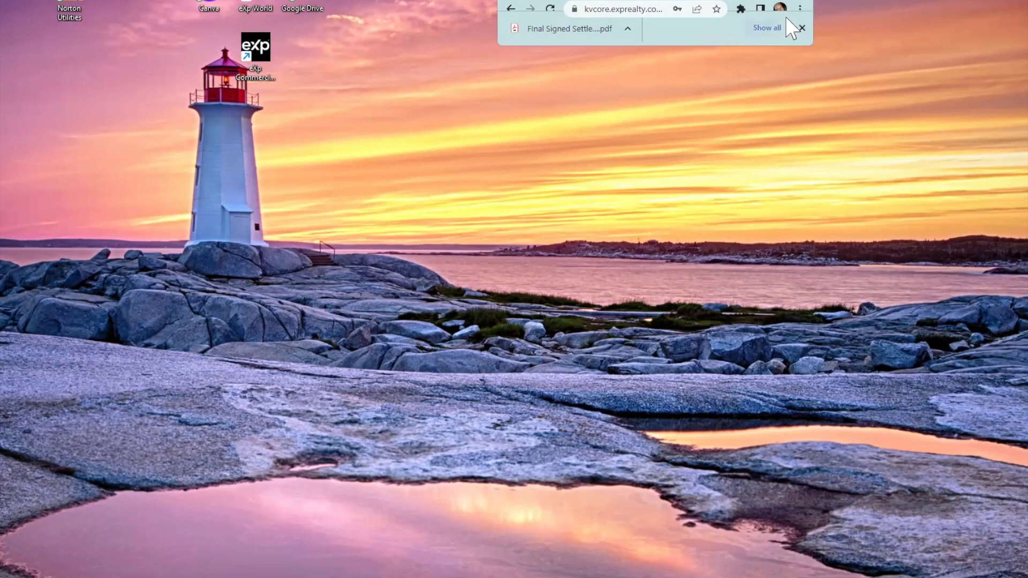
click(800, 8)
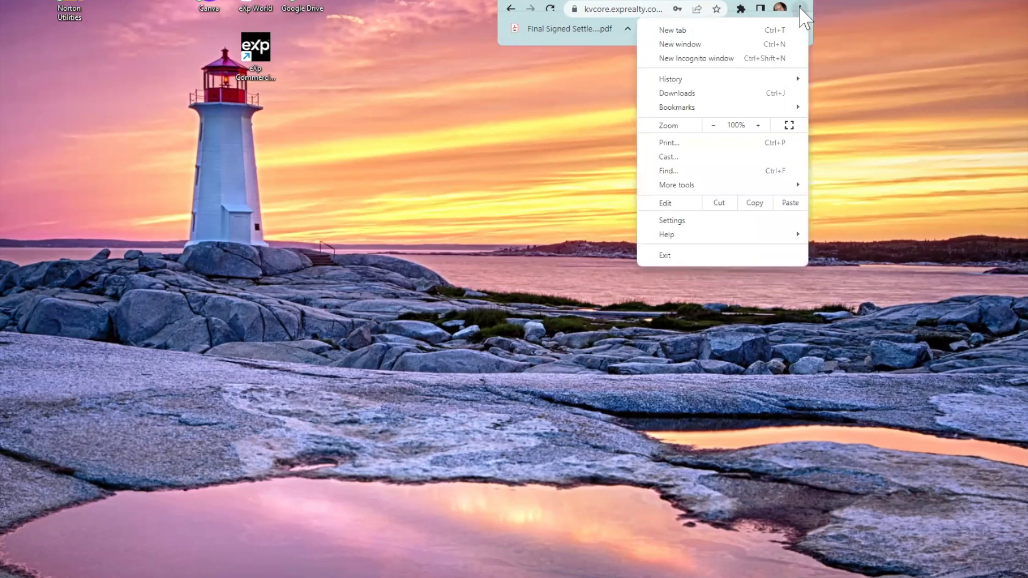
click(690, 31)
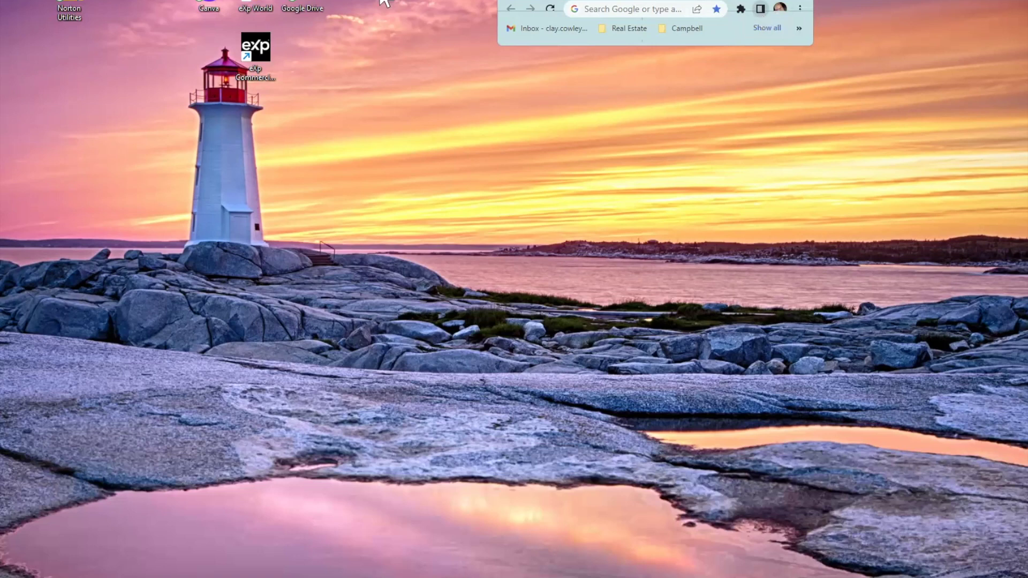
drag(545, 46, 697, 18)
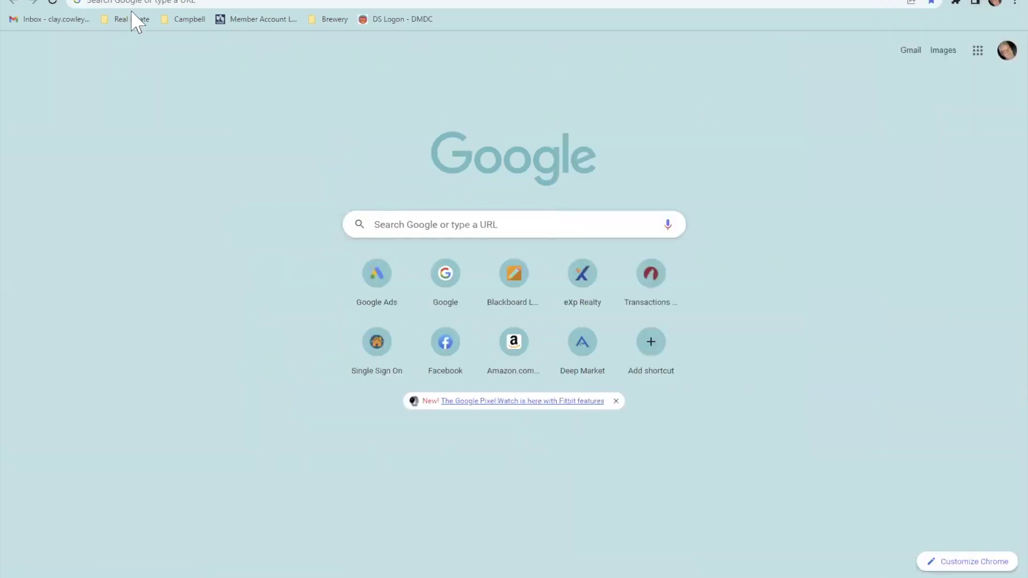
Step: Paste the copied Alamo Ranch listing URL into the address bar and load it
right_click(137, 5)
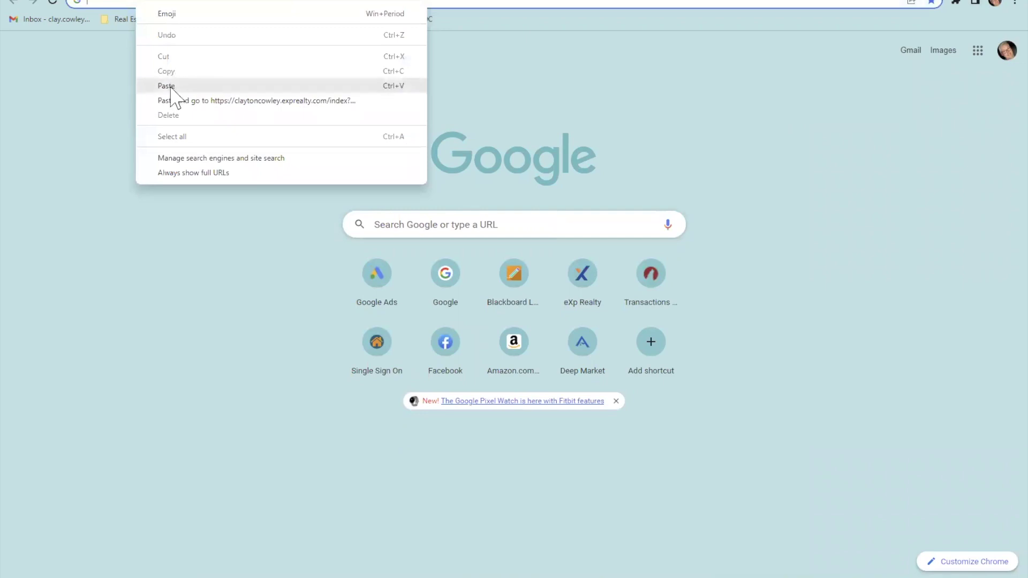
click(177, 102)
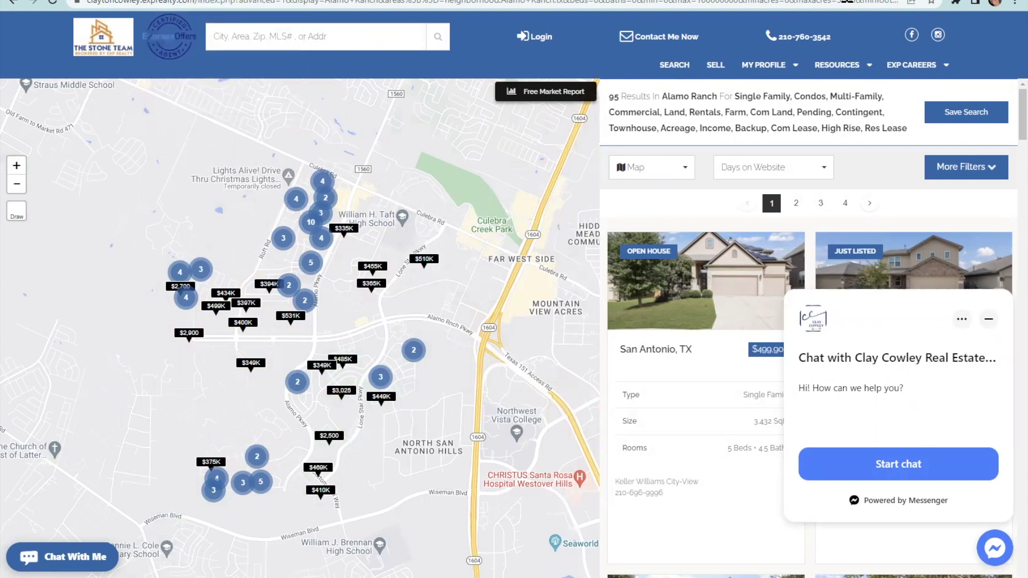
Step: Search for 'google ads' from the address bar and open the Google Ads sign-up page
click(826, 4)
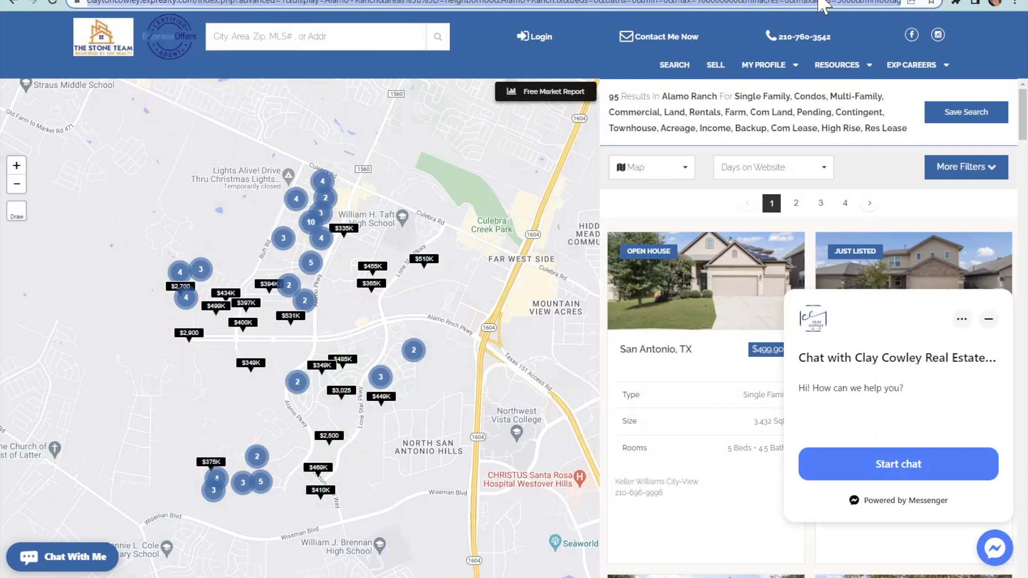
text(google.com)
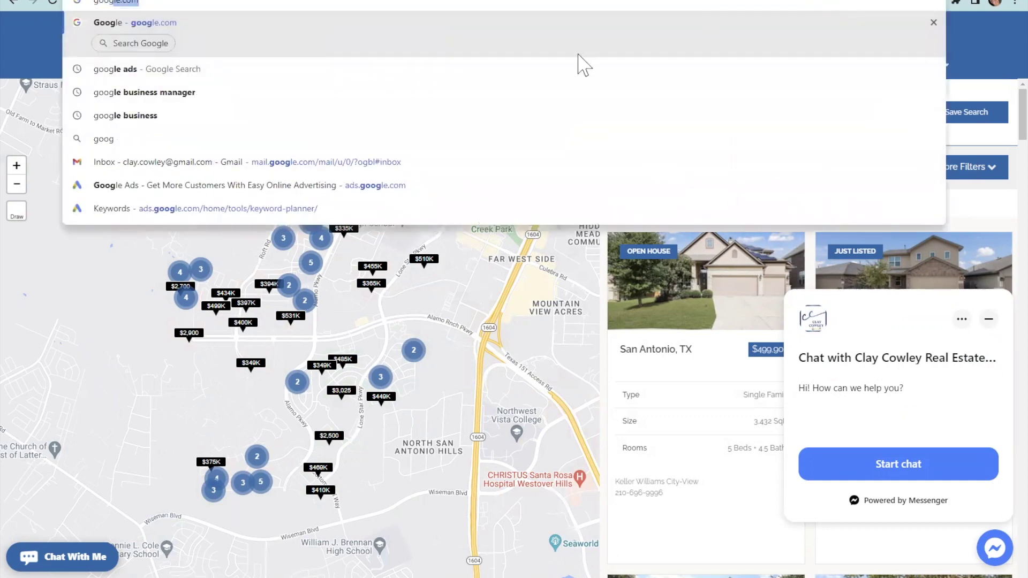
click(251, 71)
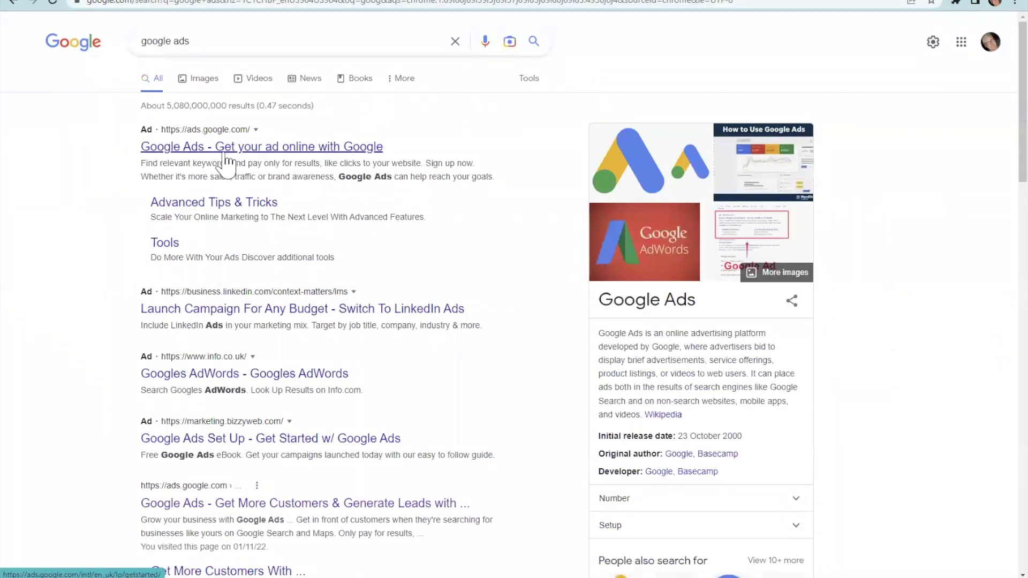
click(203, 154)
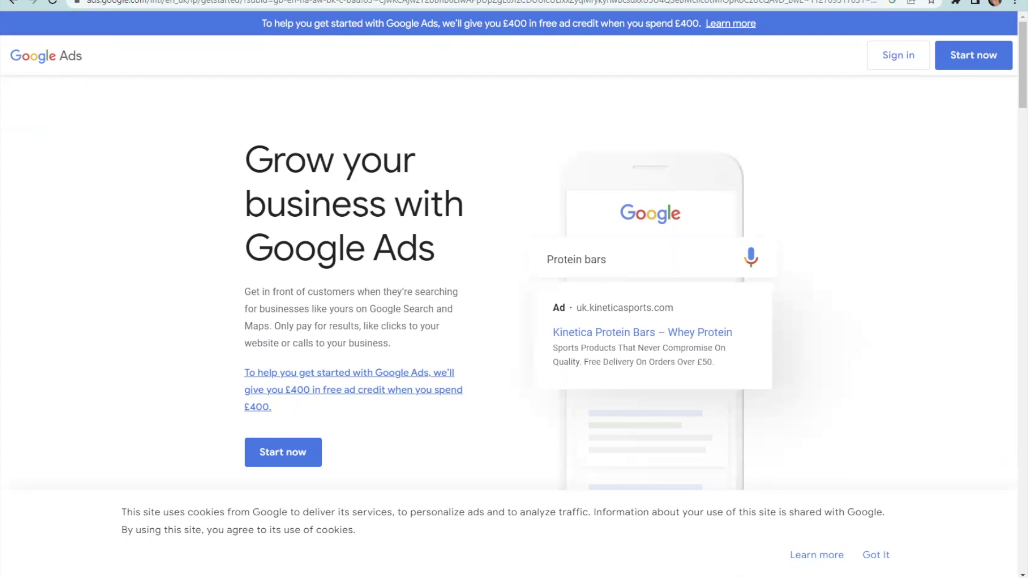
Step: Load google.com, search 'google', then pick the 'google ads' suggestion
click(129, 6)
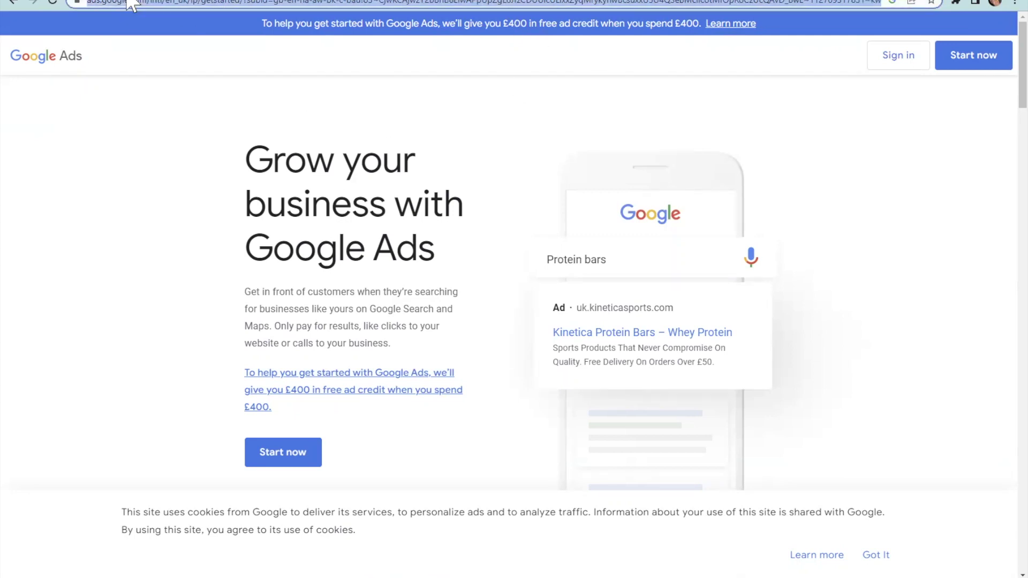
text(g)
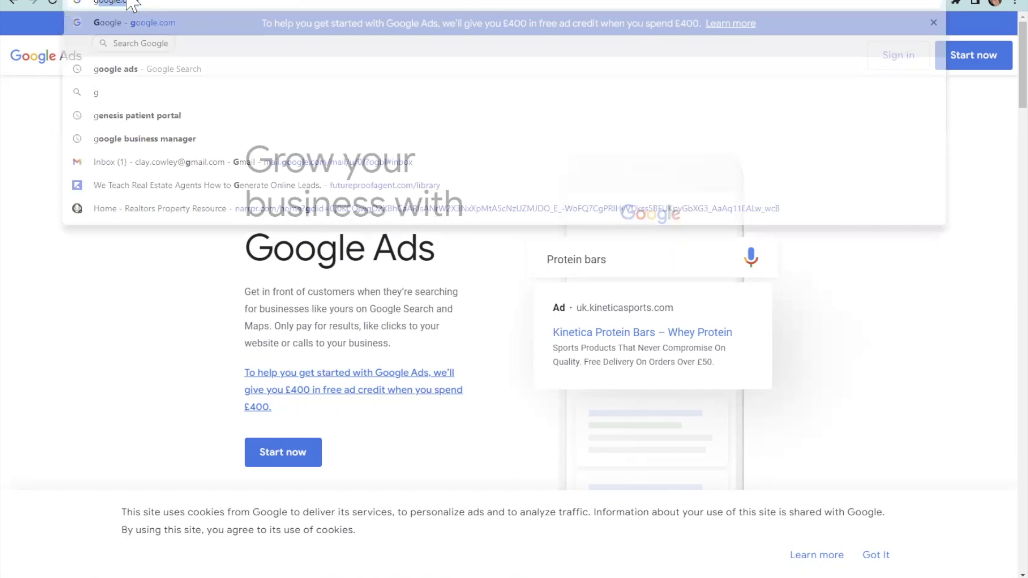
text(oogl)
key(Return)
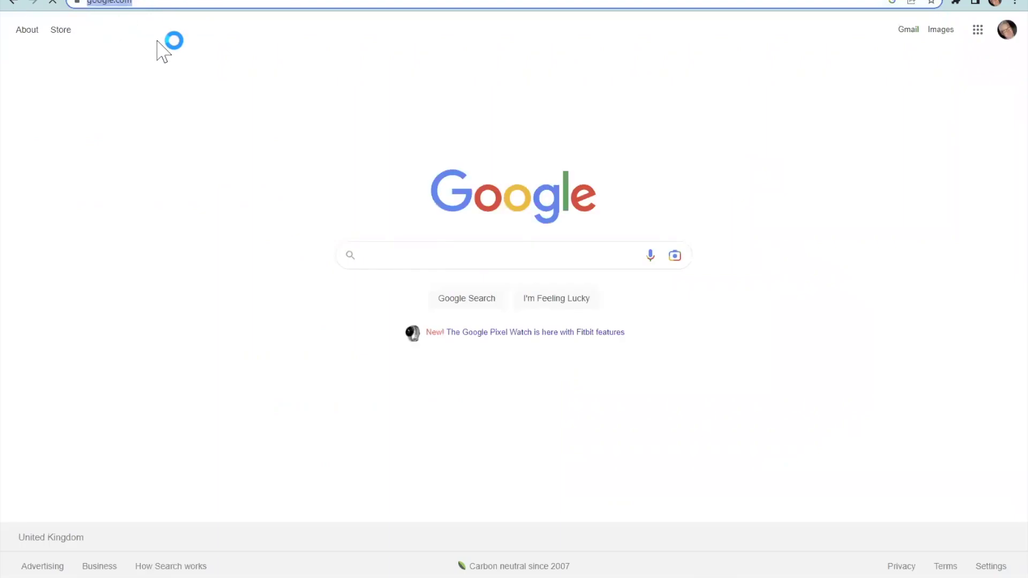
click(369, 253)
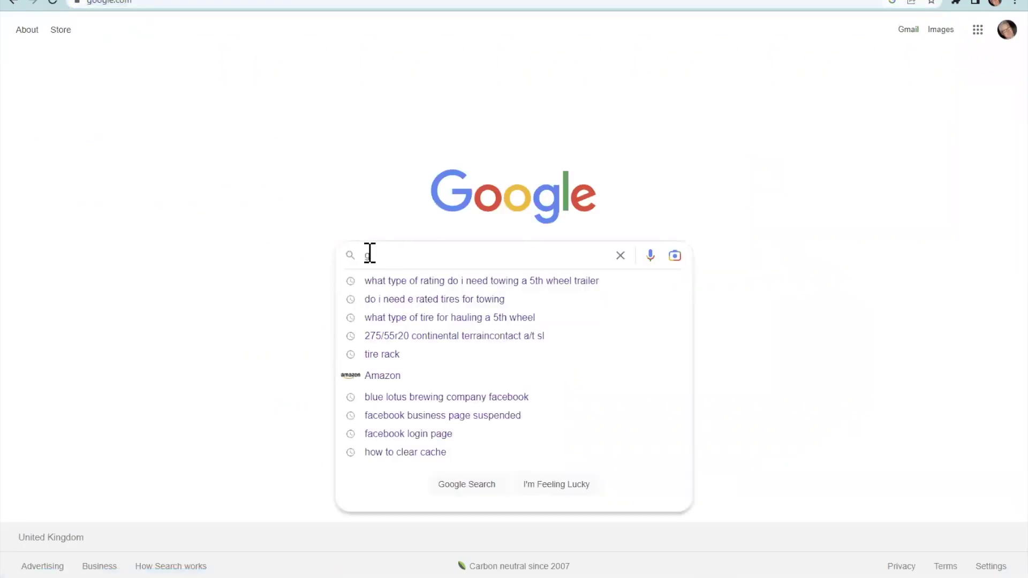
text(google)
key(Return)
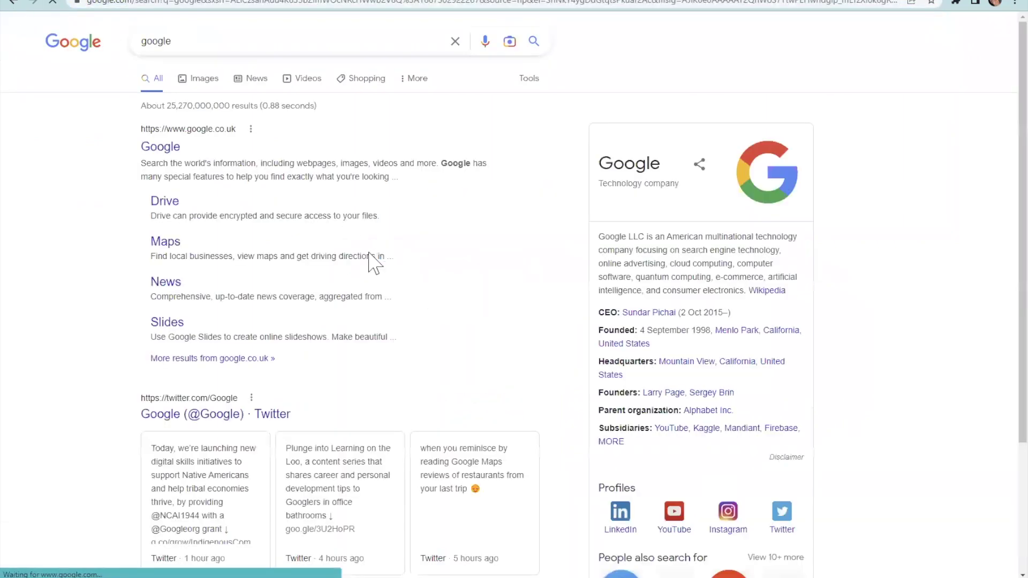
click(219, 48)
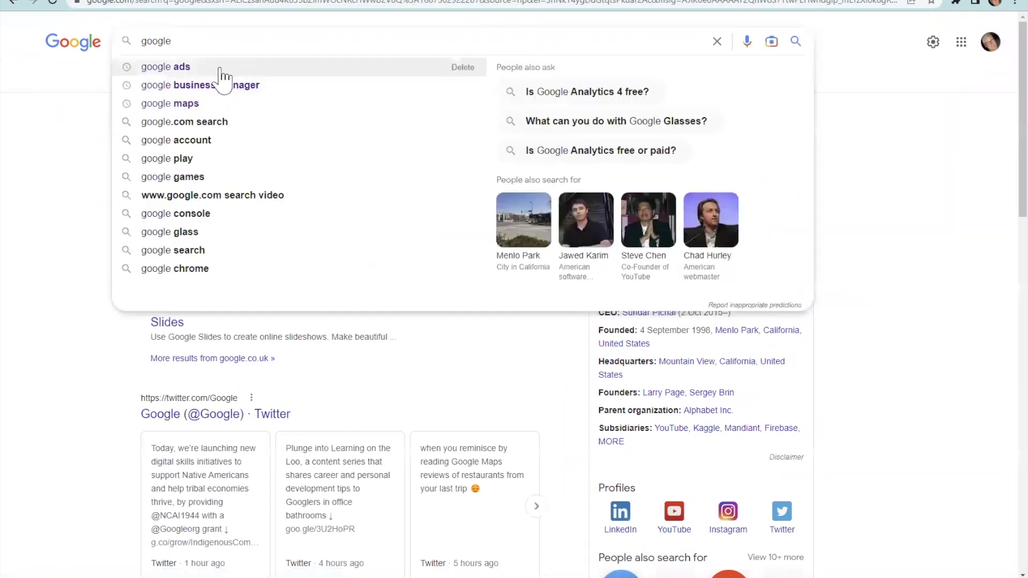
click(220, 70)
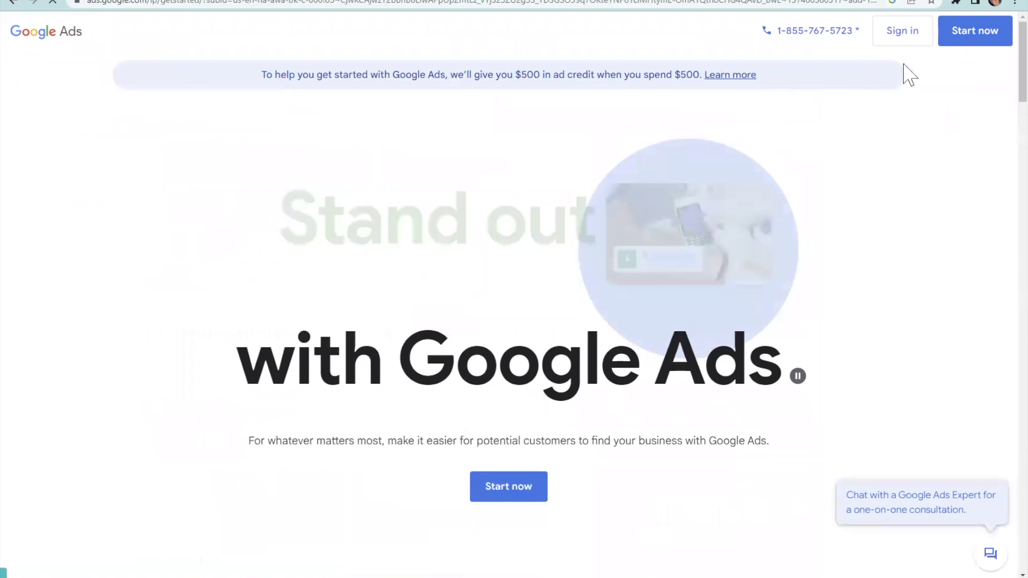
Step: Sign in to Google Ads and choose the first account in the account chooser
click(902, 38)
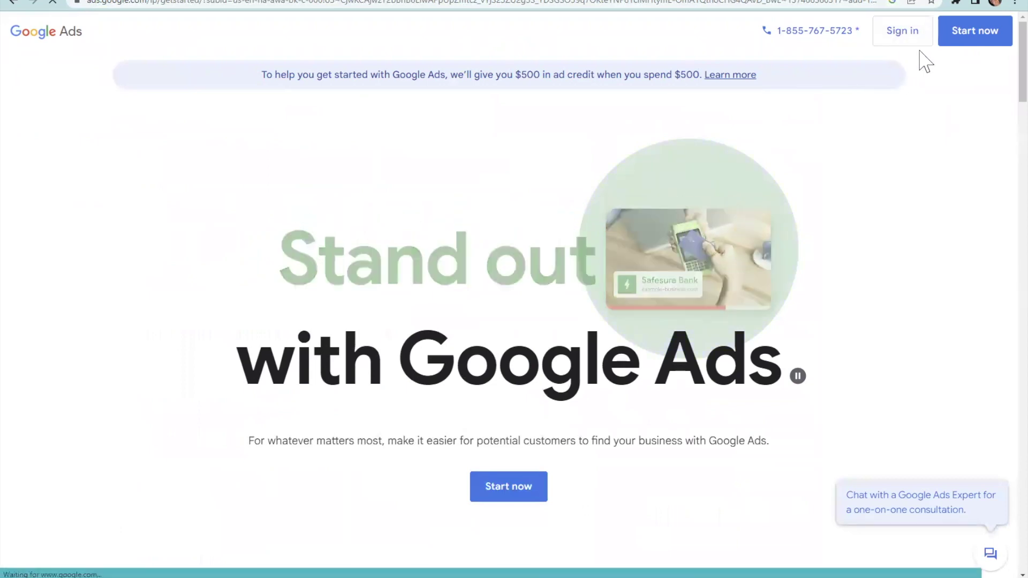
click(972, 35)
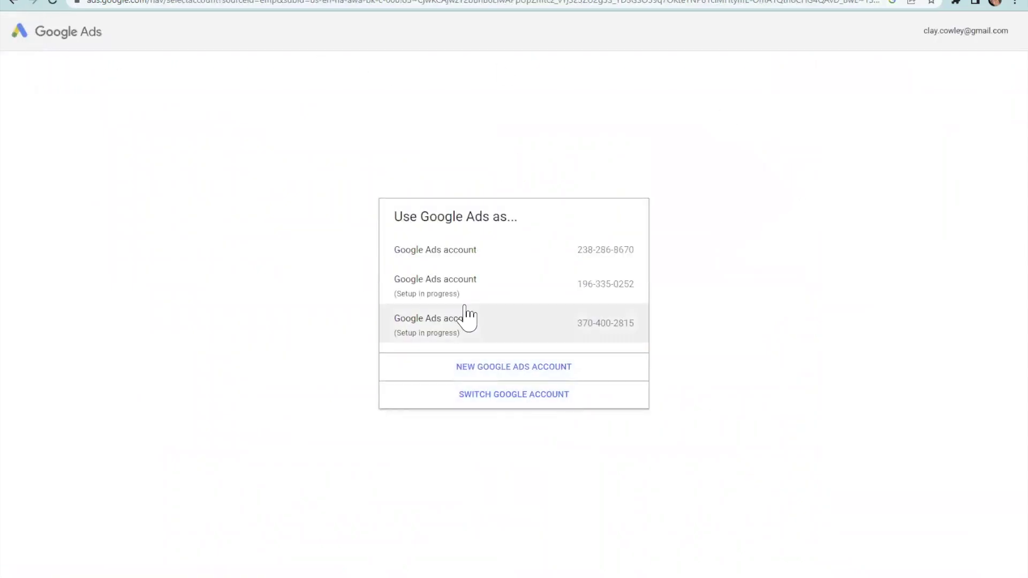
click(431, 261)
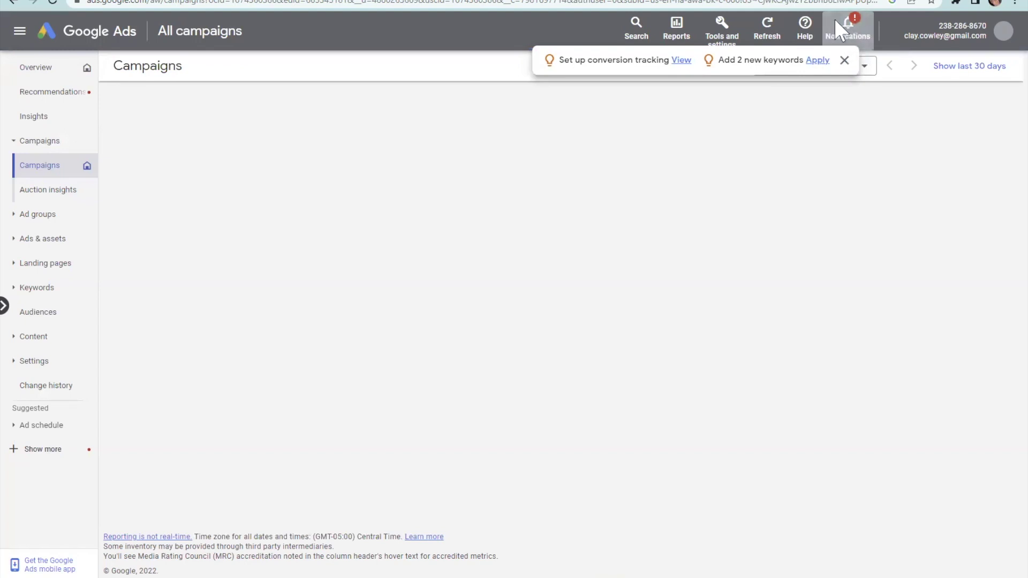
Step: Open and close the notifications list twice
click(856, 64)
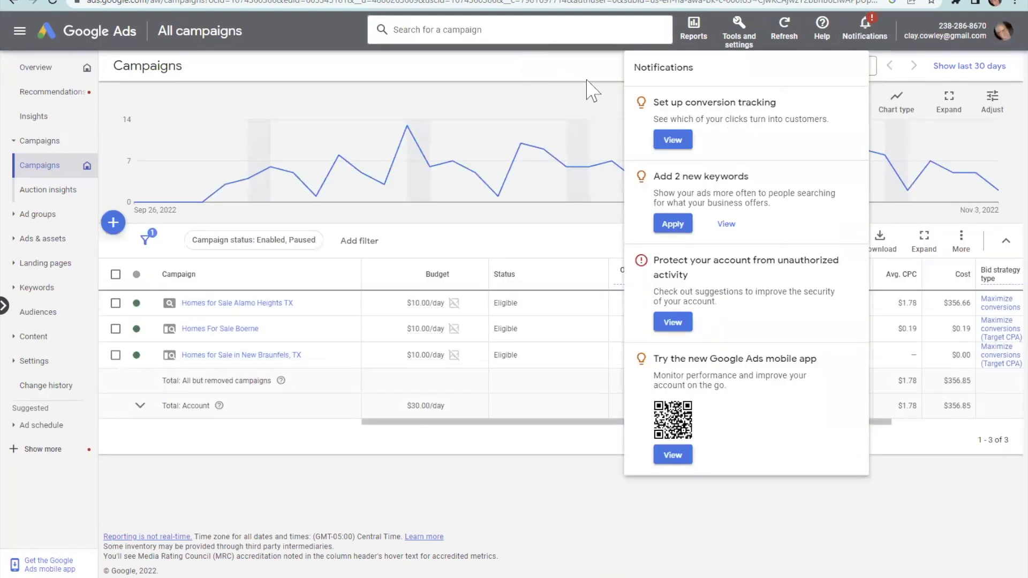
click(872, 69)
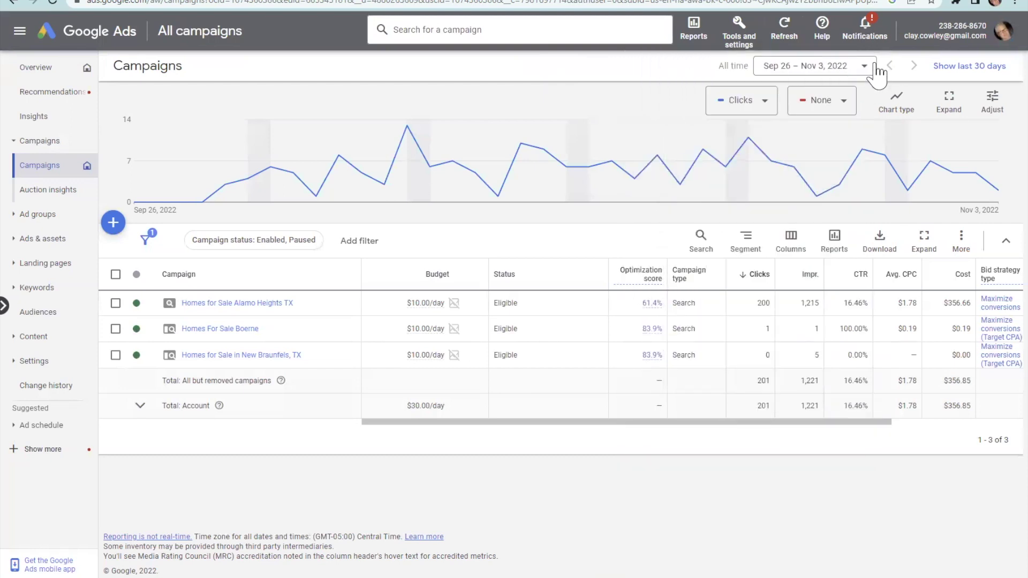
click(862, 36)
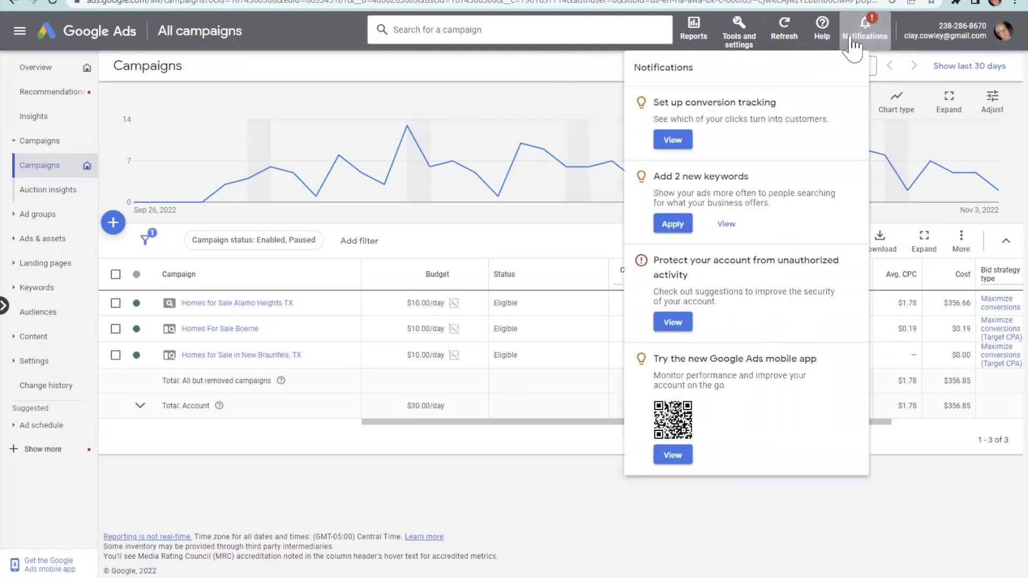
click(864, 32)
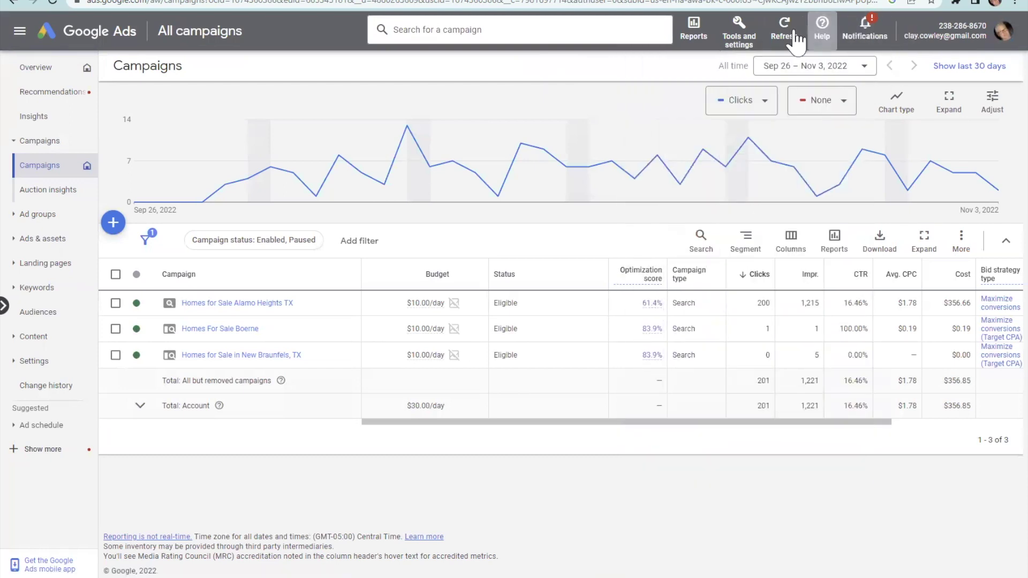
Step: Start the 'Create a draft campaign' guide from Help > Guided steps
click(815, 32)
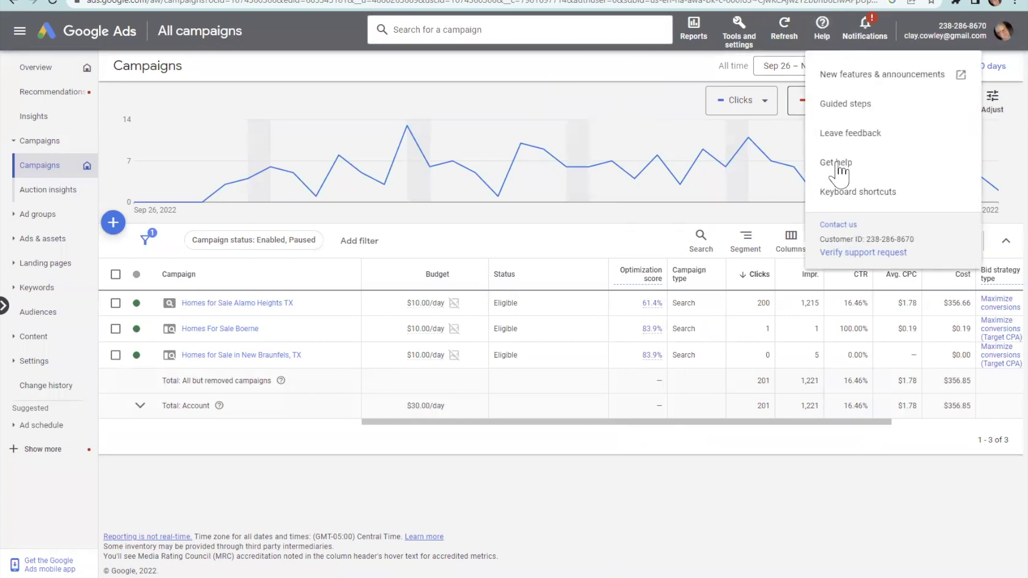
click(846, 113)
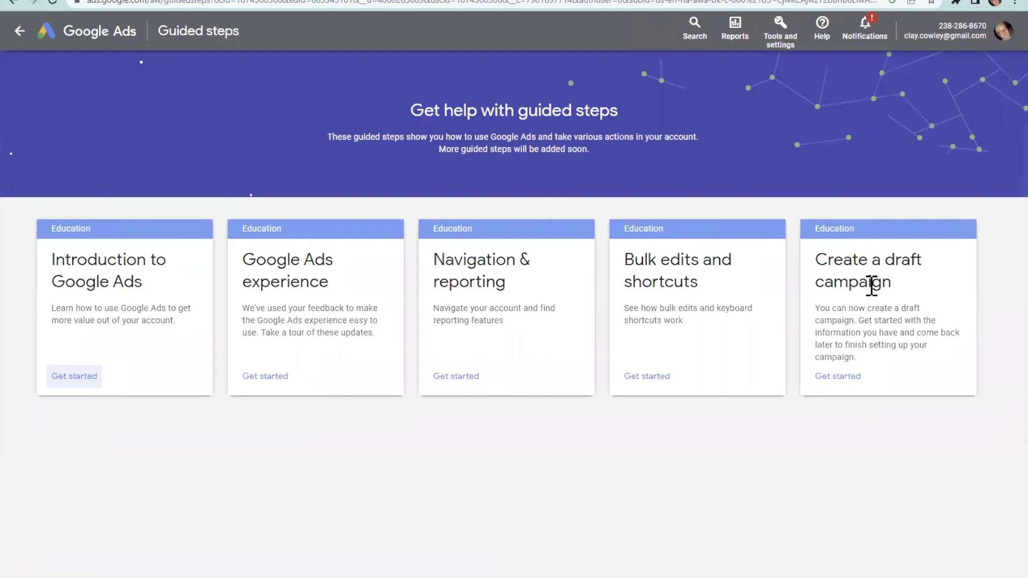
click(834, 381)
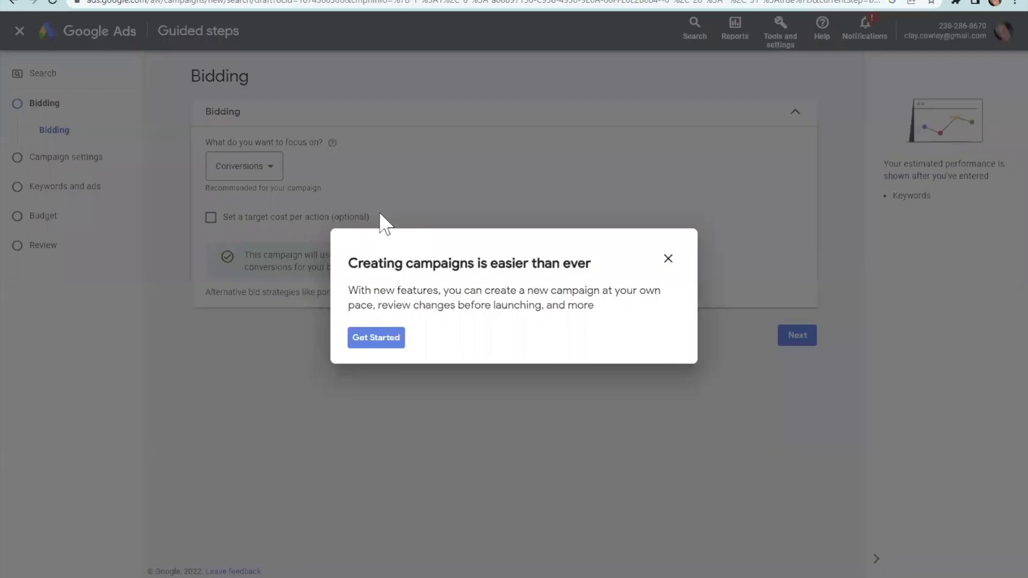
Step: Dismiss the welcome modal, the campaign settings tour and the Guide completed message
click(374, 337)
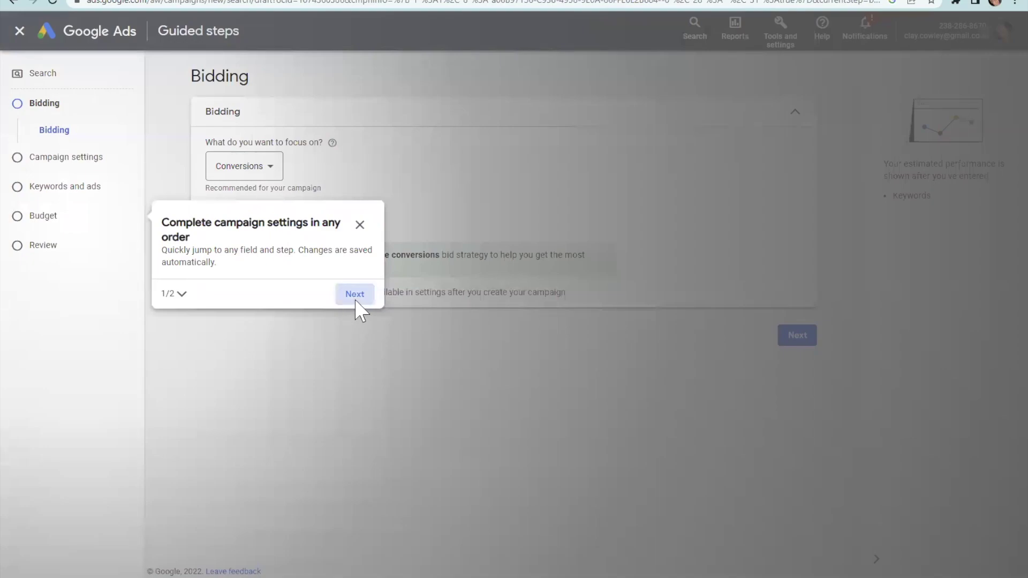
click(355, 299)
click(362, 336)
click(571, 337)
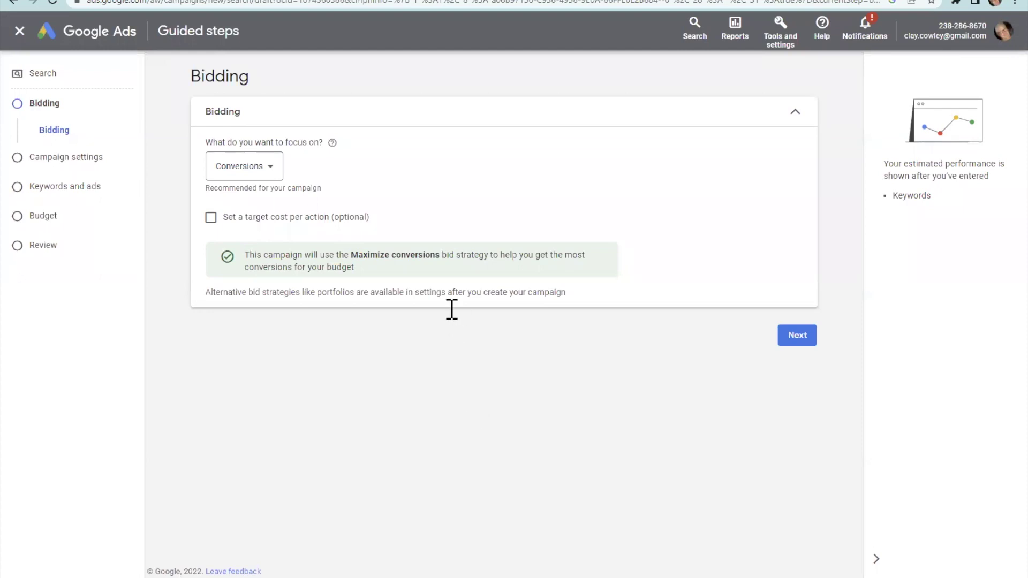
click(275, 173)
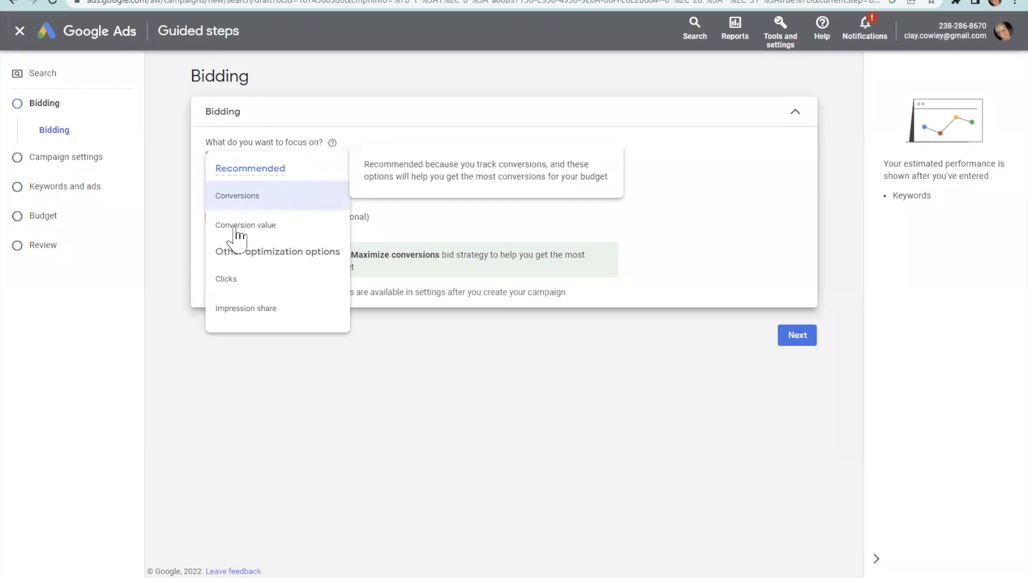
Step: Set the bidding focus to Clicks with a $1.50 maximum CPC bid limit
click(237, 281)
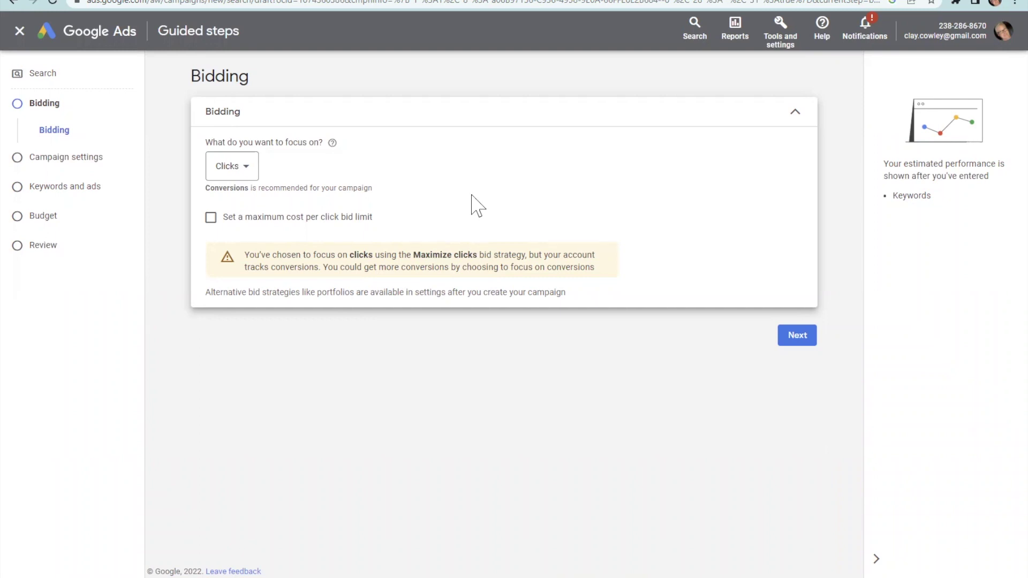
click(472, 195)
click(472, 195)
click(211, 218)
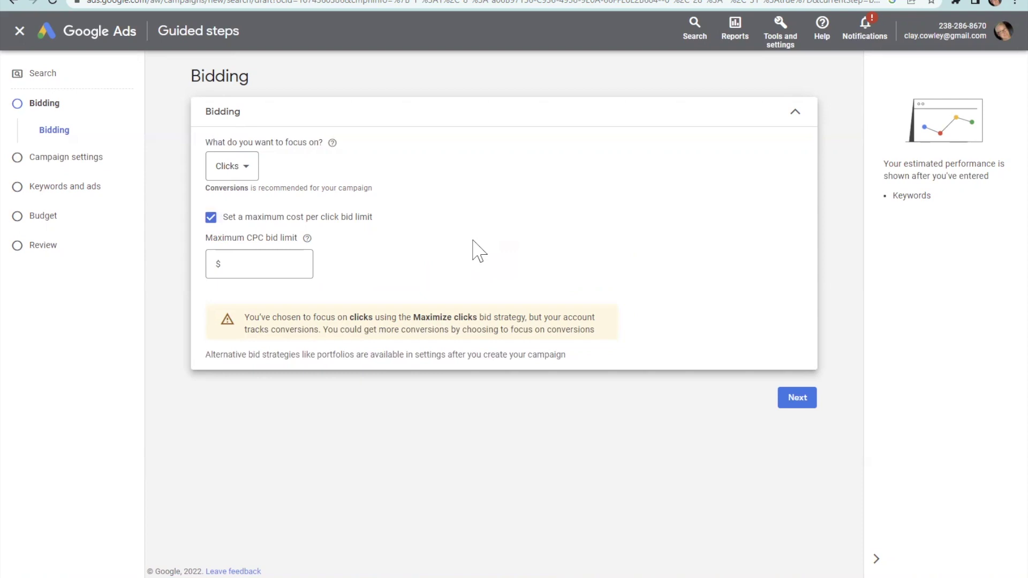
click(297, 264)
text(1.50)
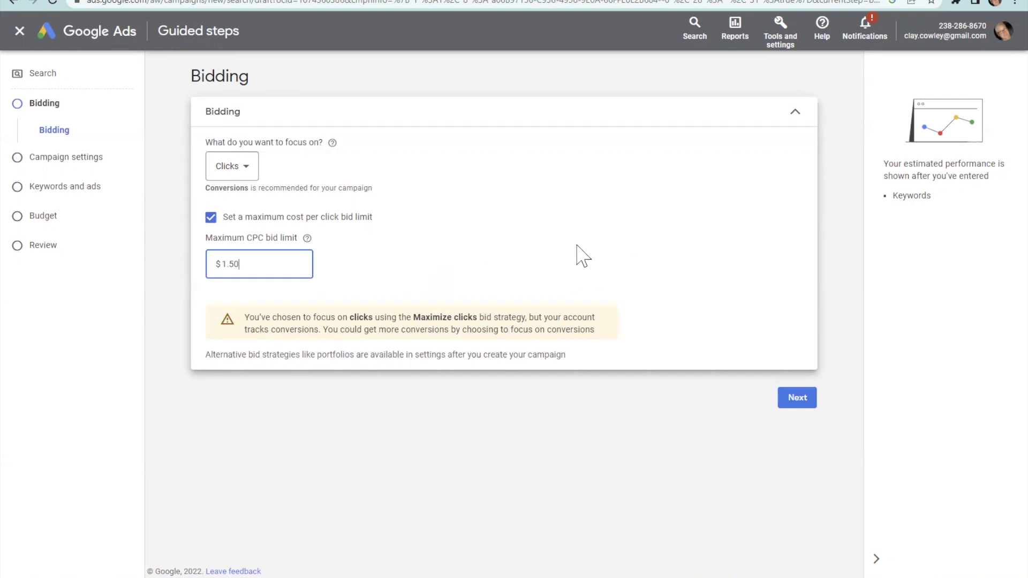
Step: Move to campaign settings and turn off Google search partners and the Display Network
click(798, 400)
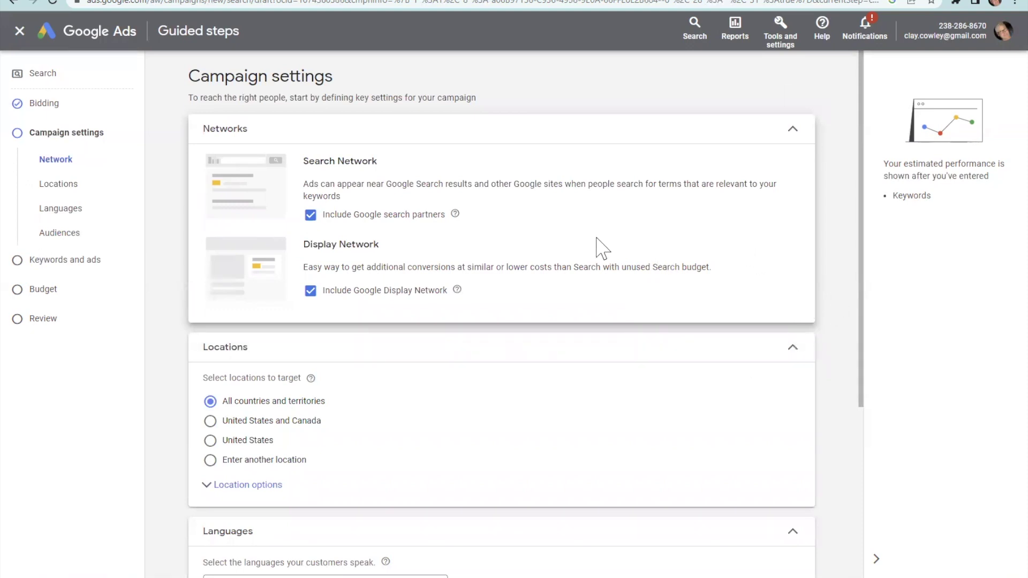
scroll(593, 244, down, 1)
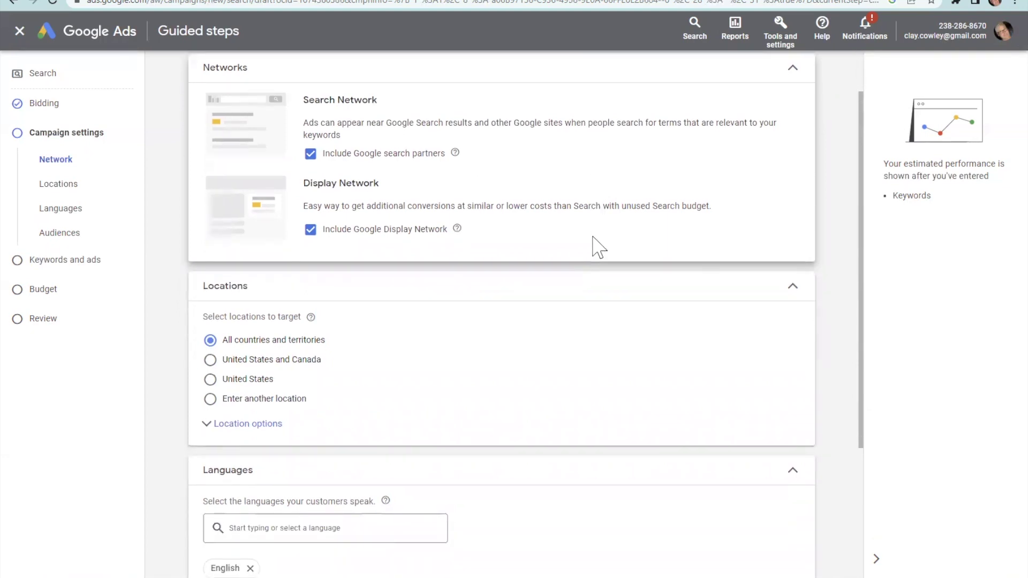
click(311, 155)
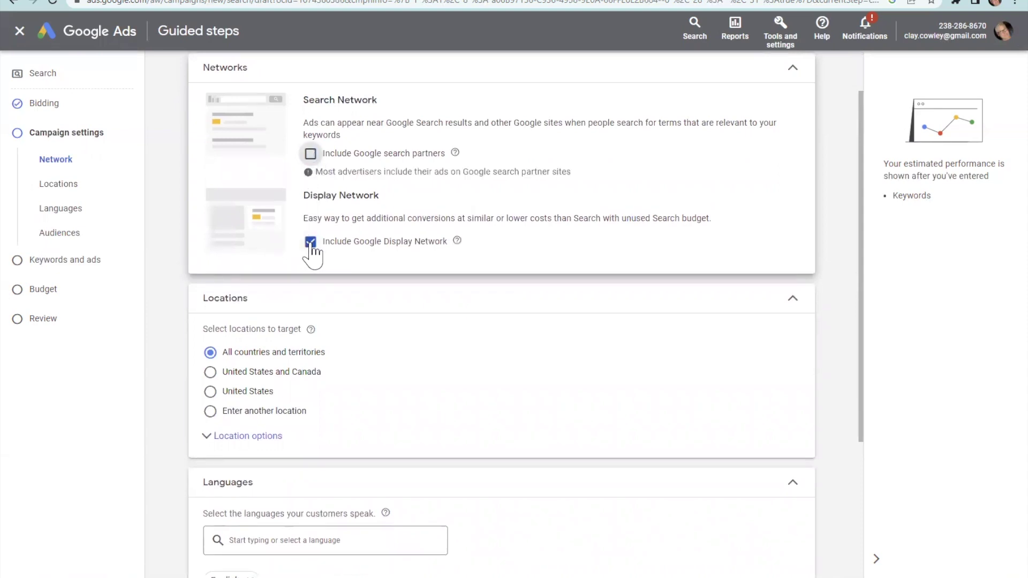
click(311, 242)
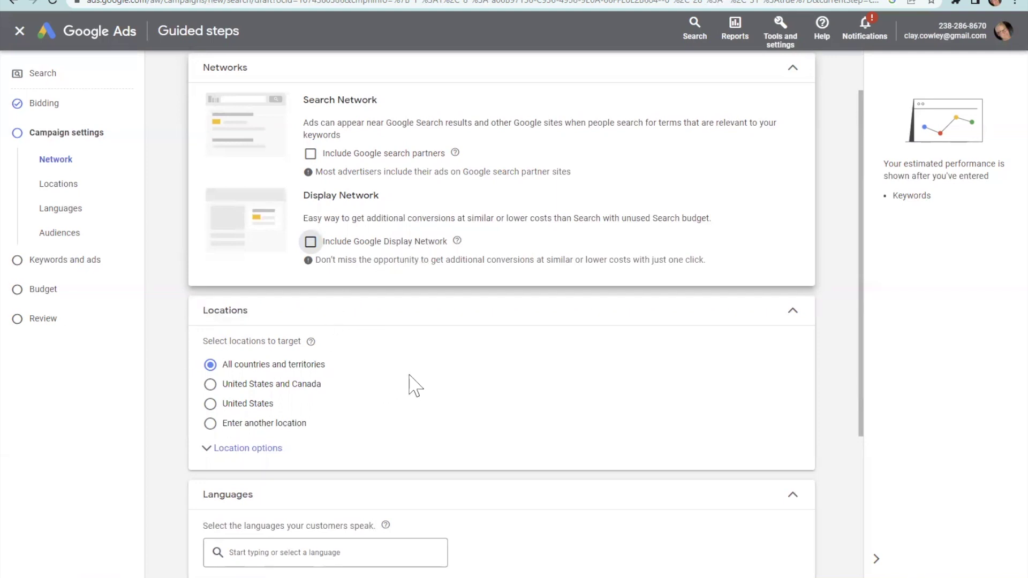
Step: Set the campaign's location targeting to the United States only
scroll(375, 343, down, 2)
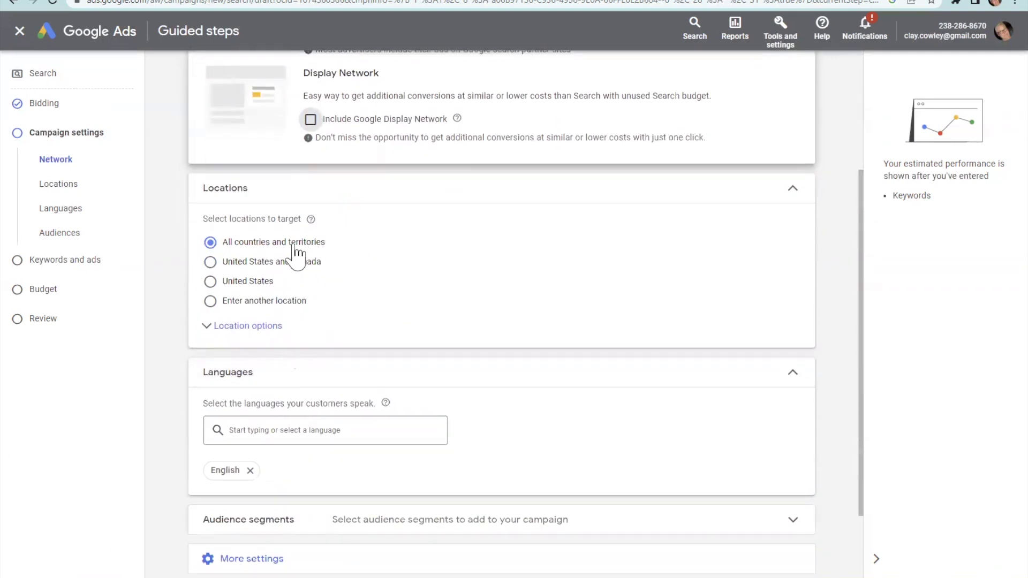
click(290, 279)
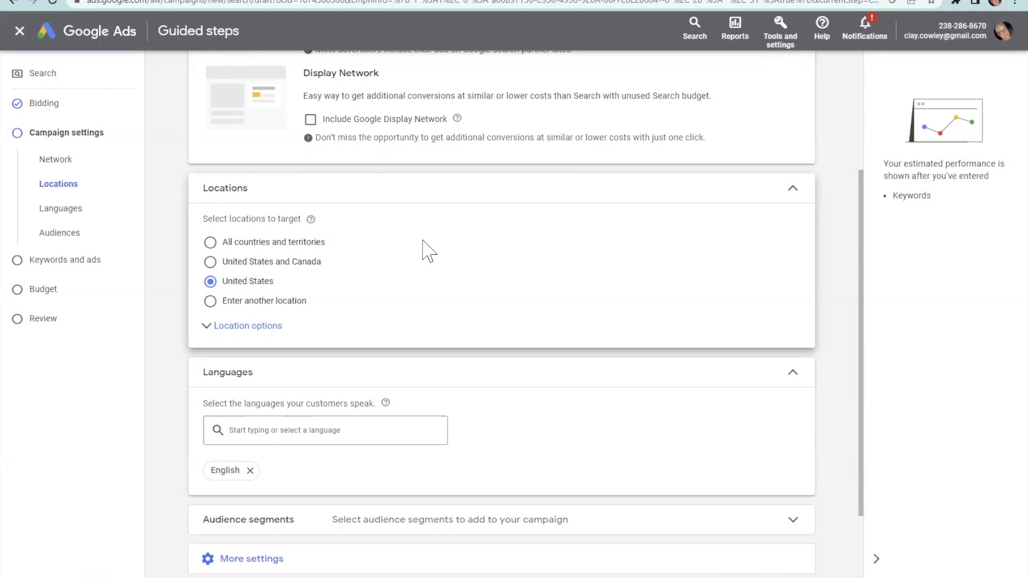
scroll(431, 250, down, 2)
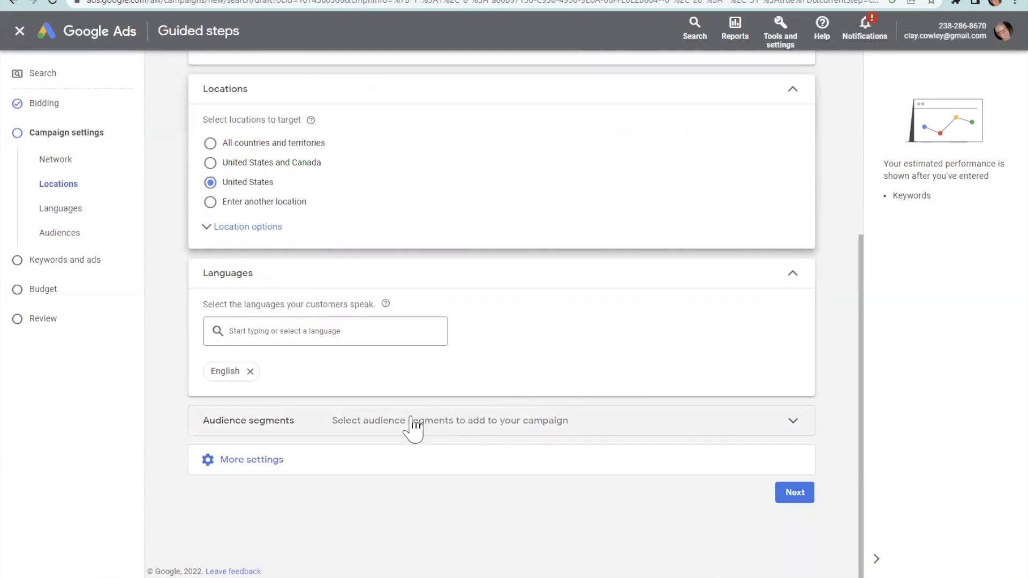
Step: Tick the Real Estate audience segment, then advance to Keywords and ads for Ad group 1
click(384, 429)
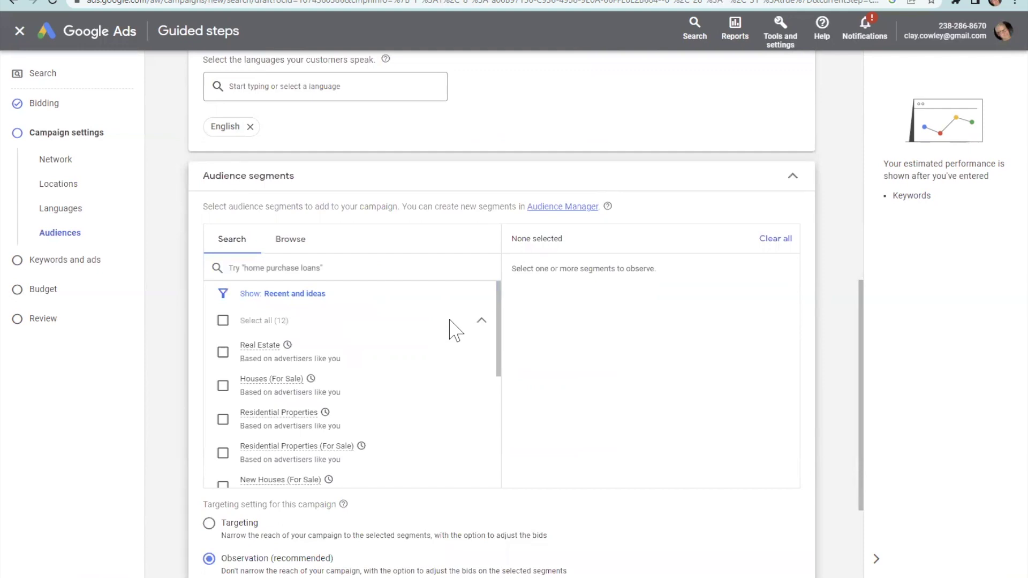
click(445, 277)
scroll(560, 315, down, 3)
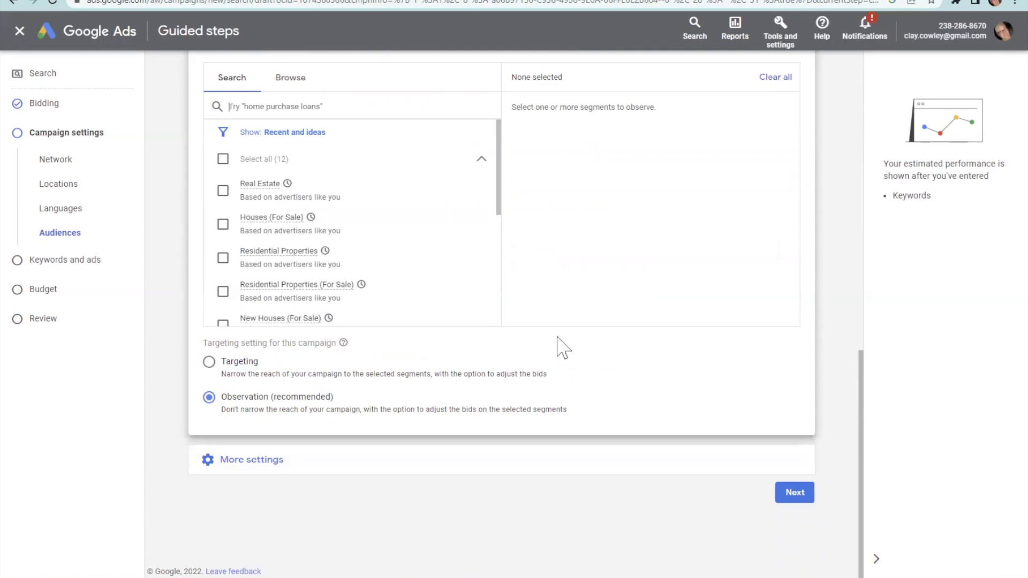
scroll(559, 342, up, 2)
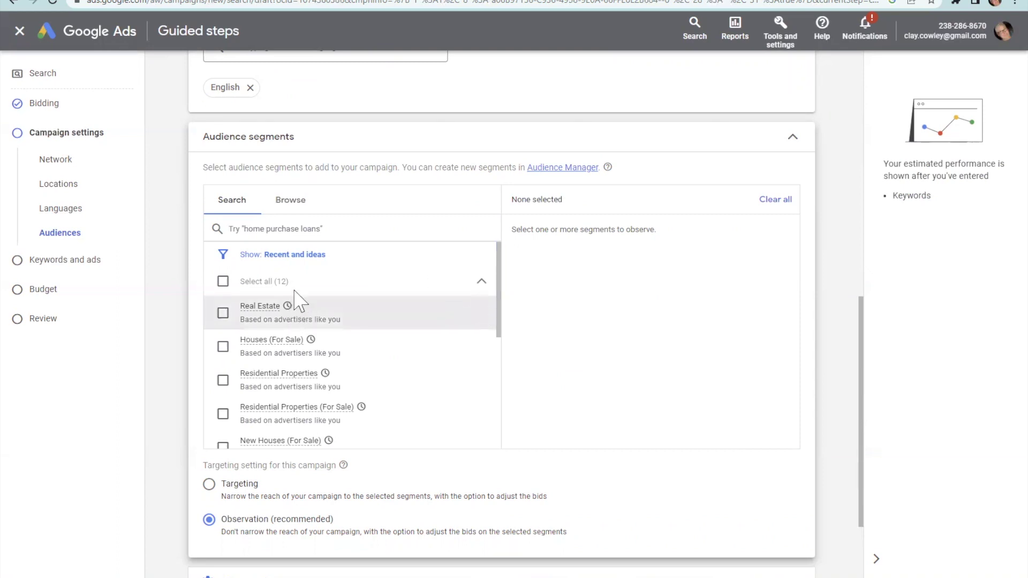
click(223, 313)
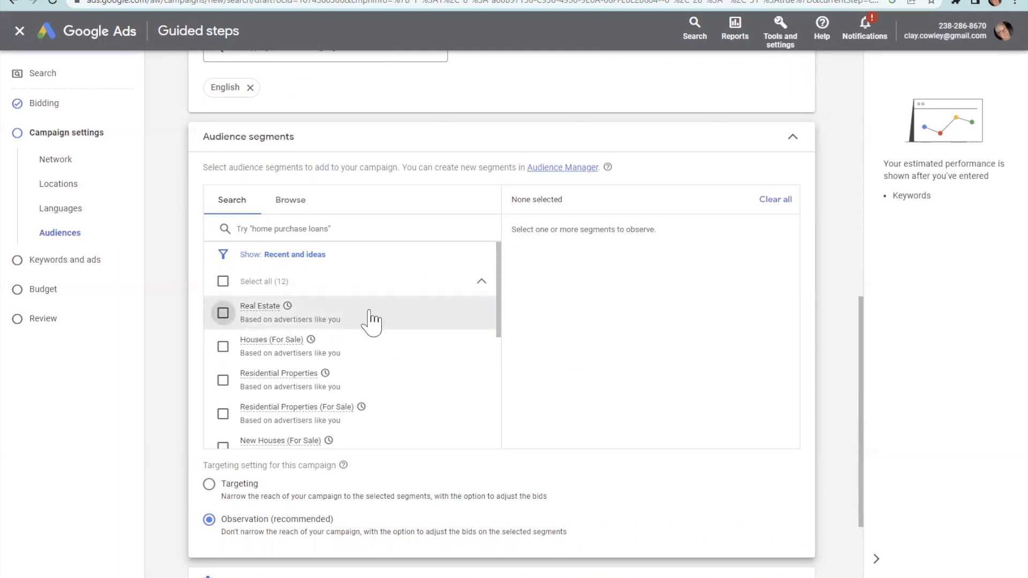
scroll(507, 349, down, 3)
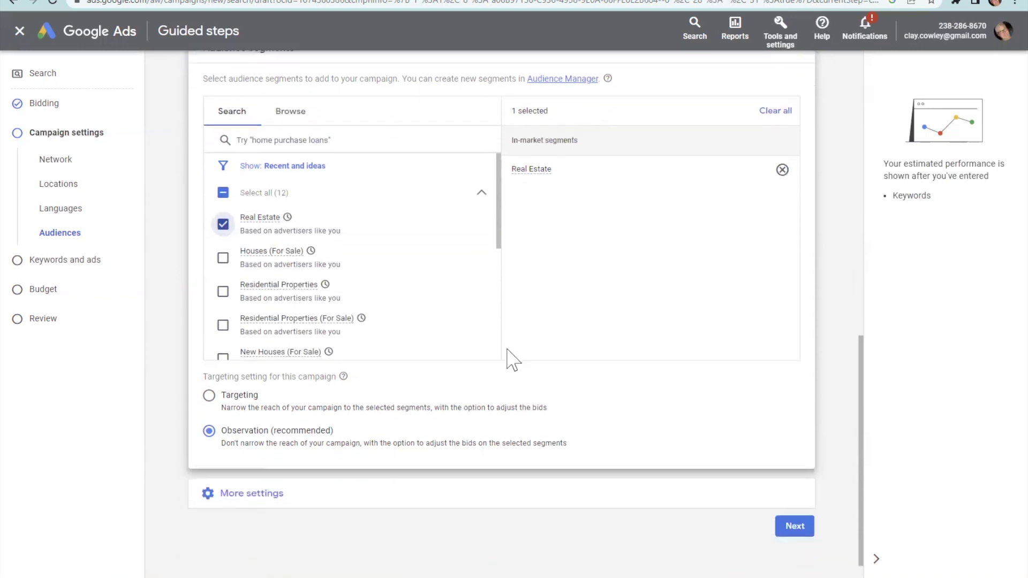
click(789, 504)
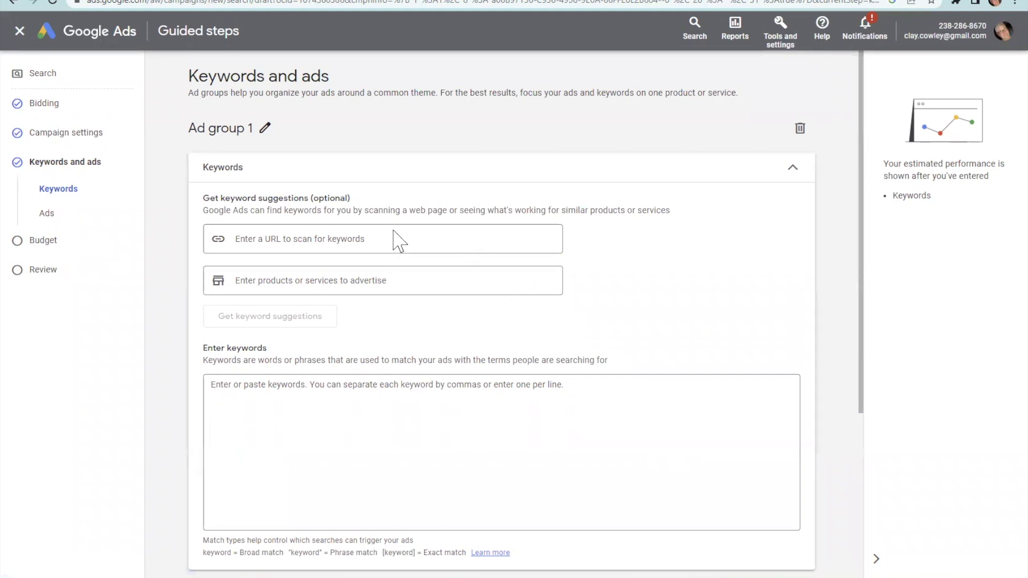
Step: Generate keyword suggestions from the agent's website URL and the product 'Homes For Sale'
click(391, 247)
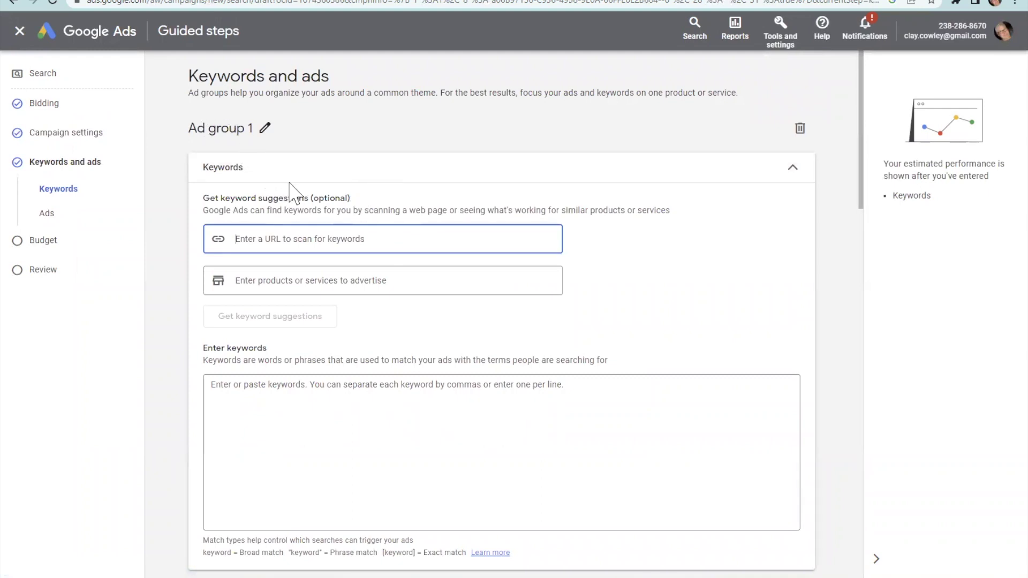
text(claytoncowley)
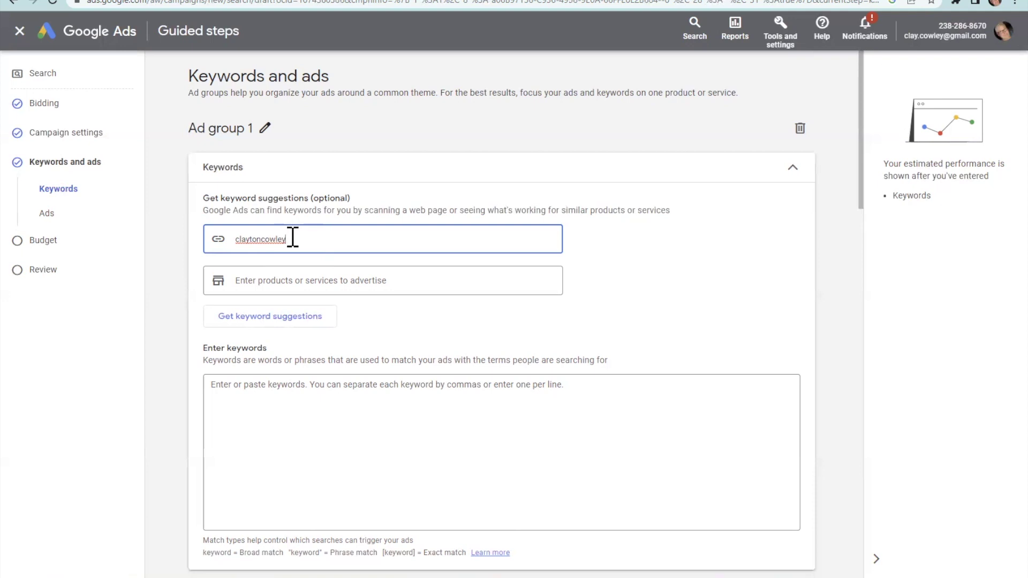
text(ealty.com)
click(593, 298)
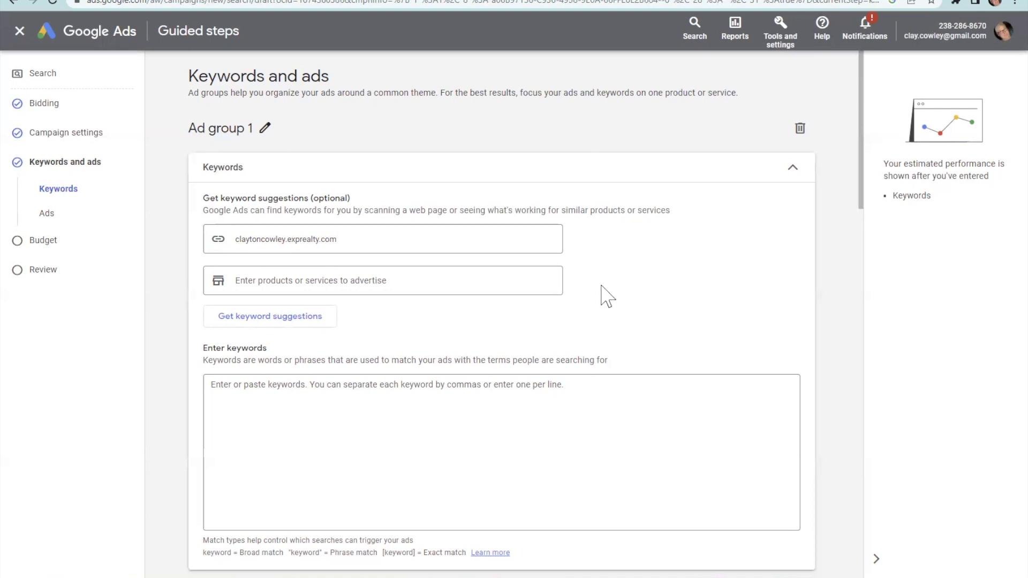
scroll(597, 283, down, 2)
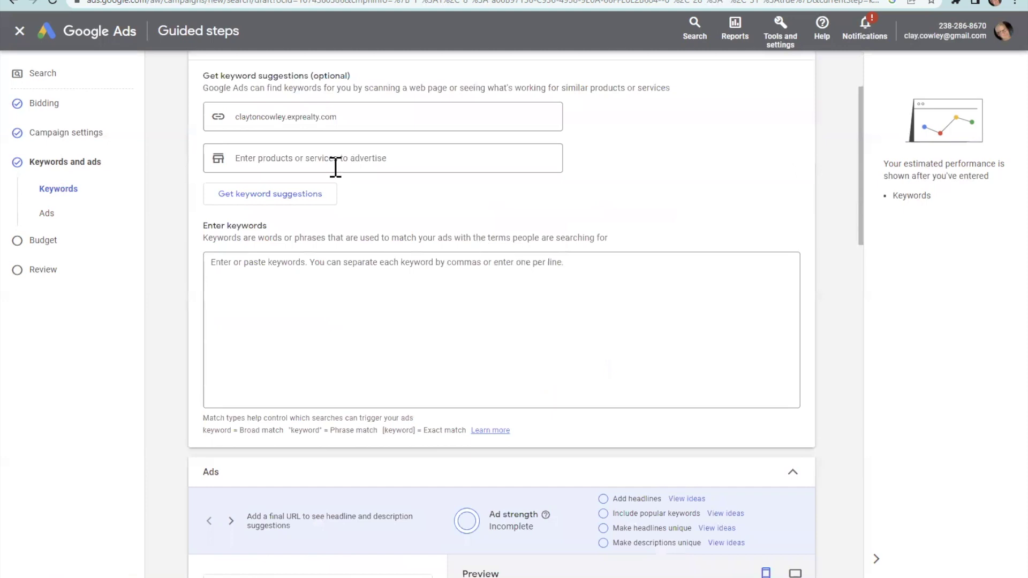
click(337, 162)
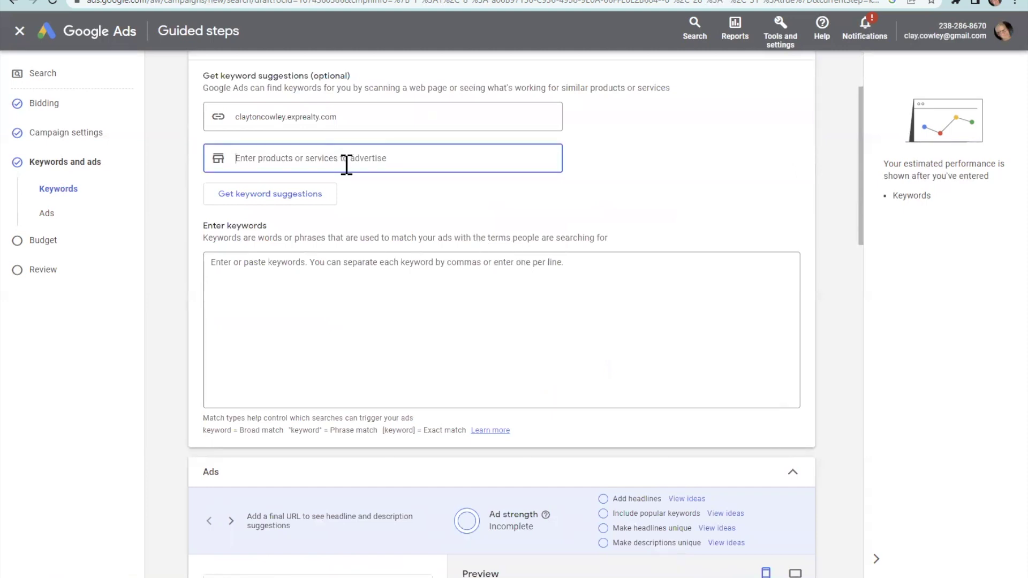
text(Homes)
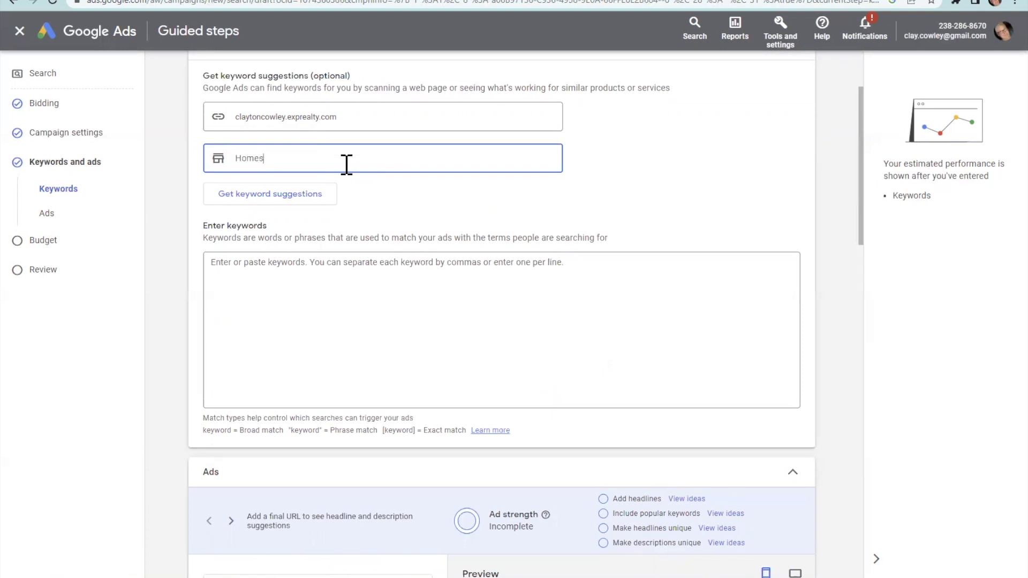
text( For Sale)
click(290, 195)
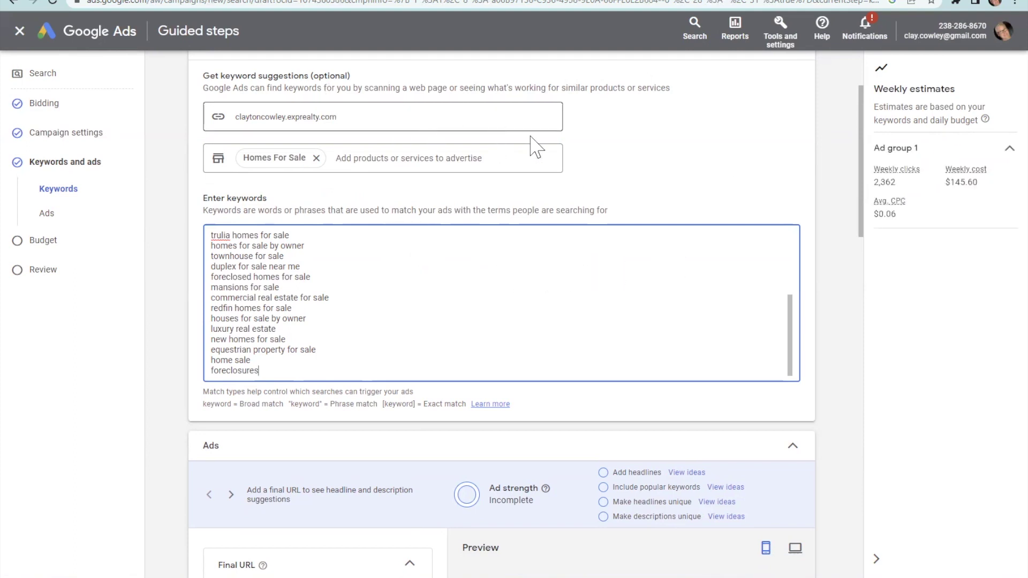
Step: Go to Keyword Planner from Tools and settings, attempting to save the campaign as a draft
click(784, 38)
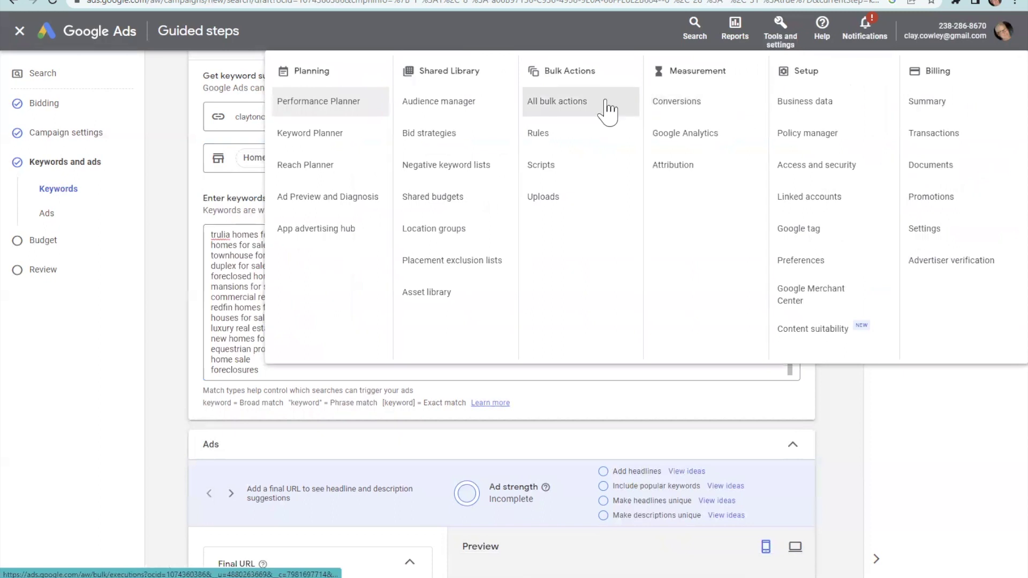
click(329, 145)
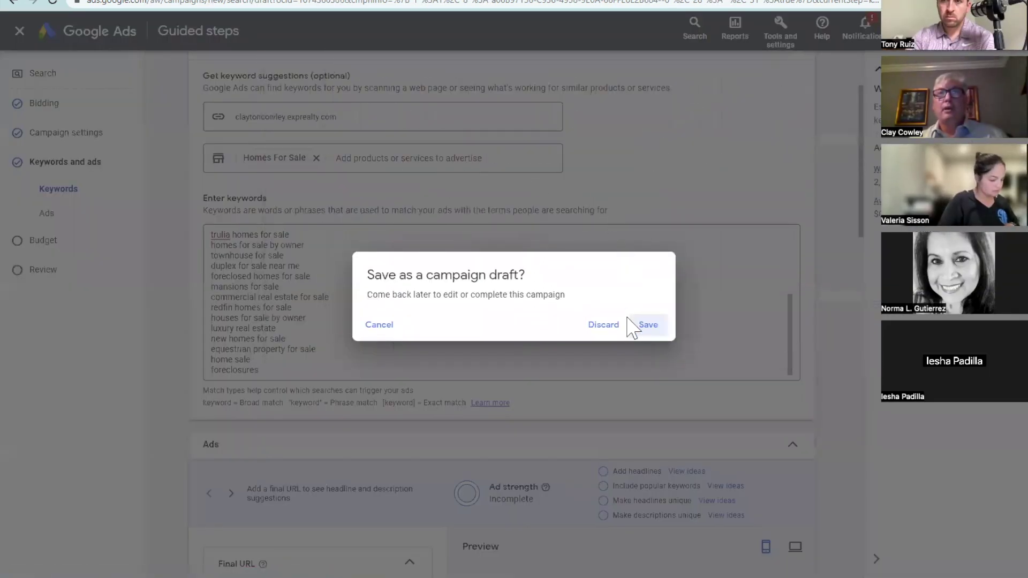
click(649, 328)
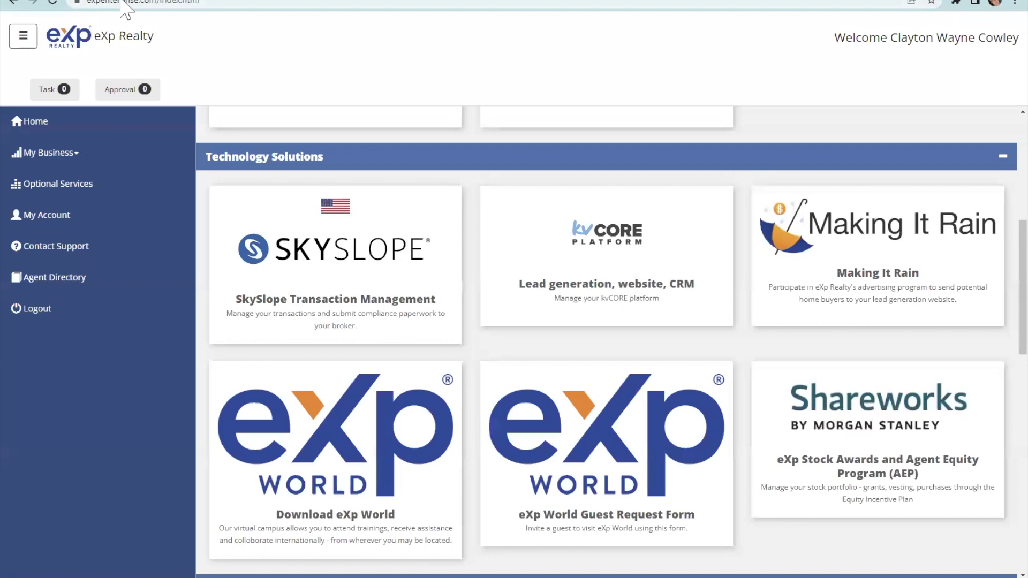
Step: Search Google for 'google ad keyword planner'
click(123, 4)
text(ogole)
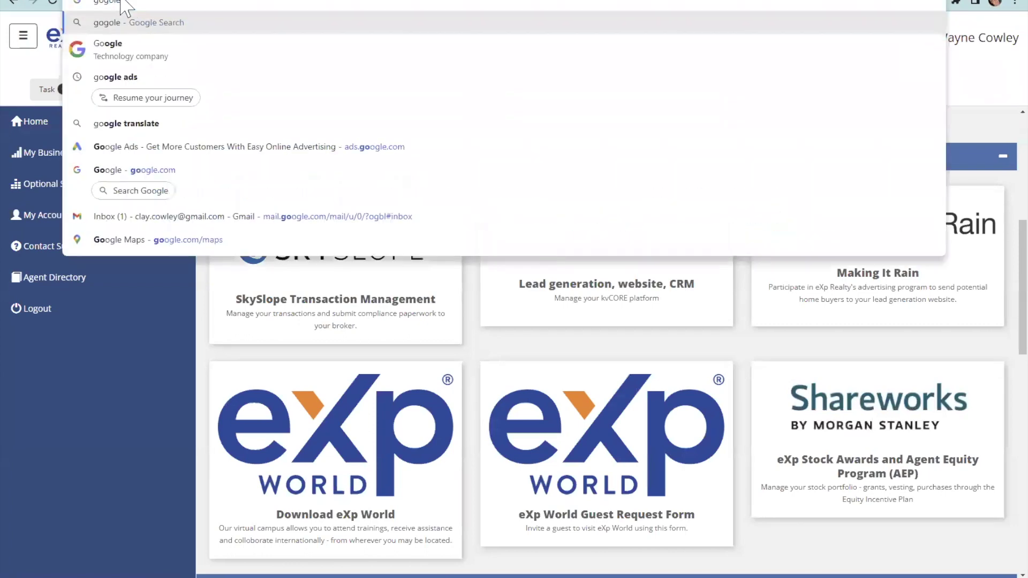
key(Return)
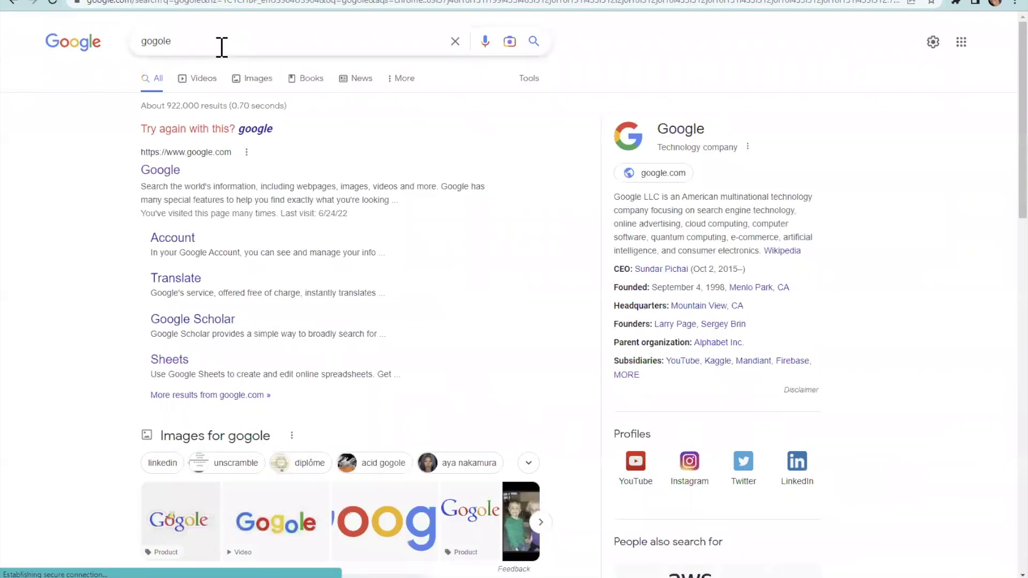
double_click(131, 42)
text(google )
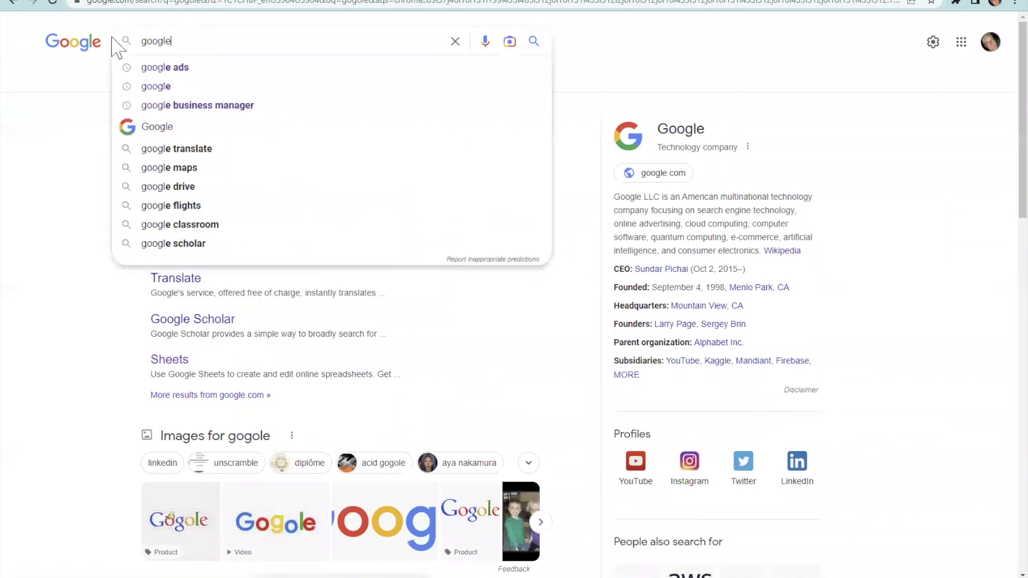
text(a)
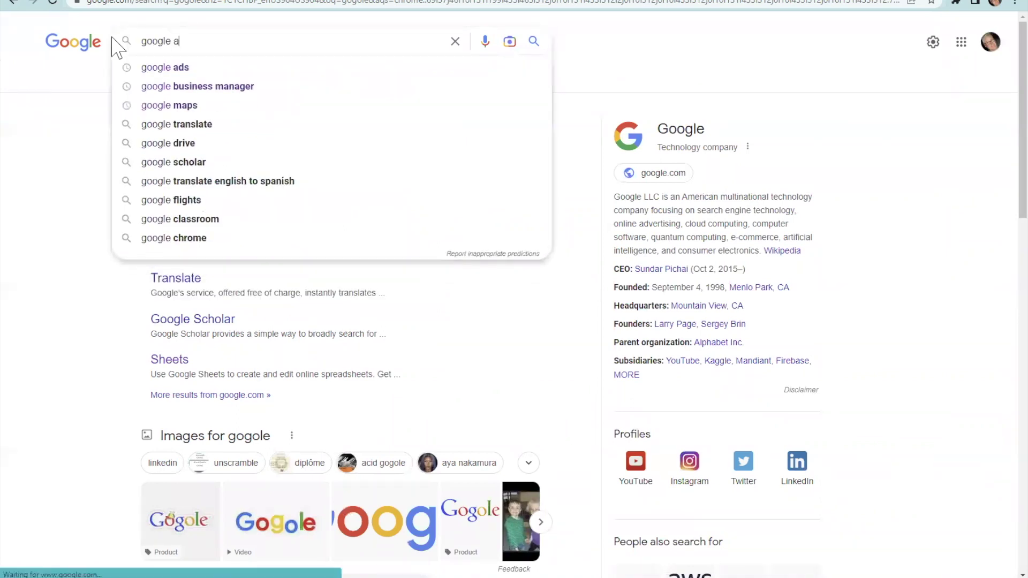
text(d keyw)
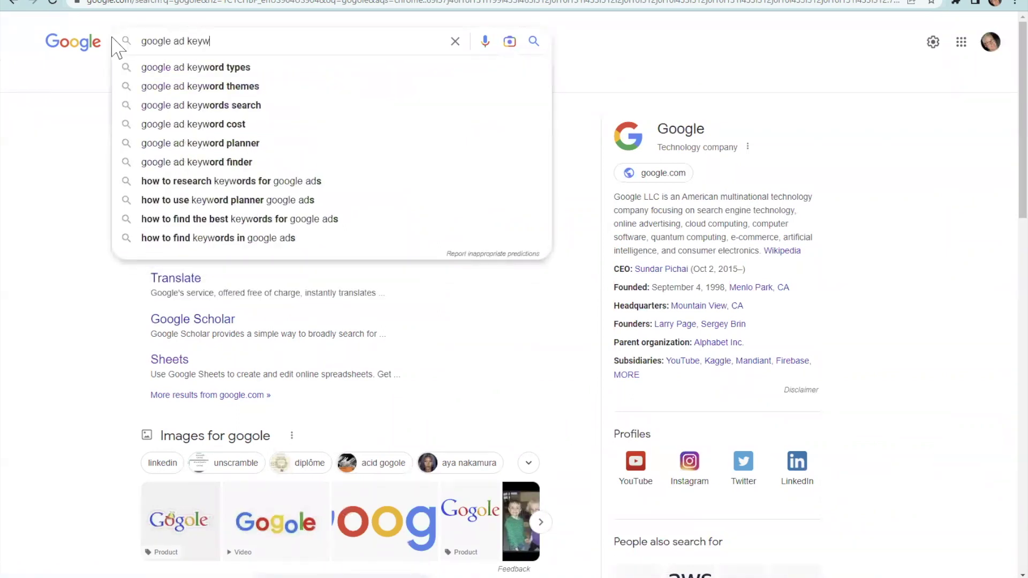
click(222, 143)
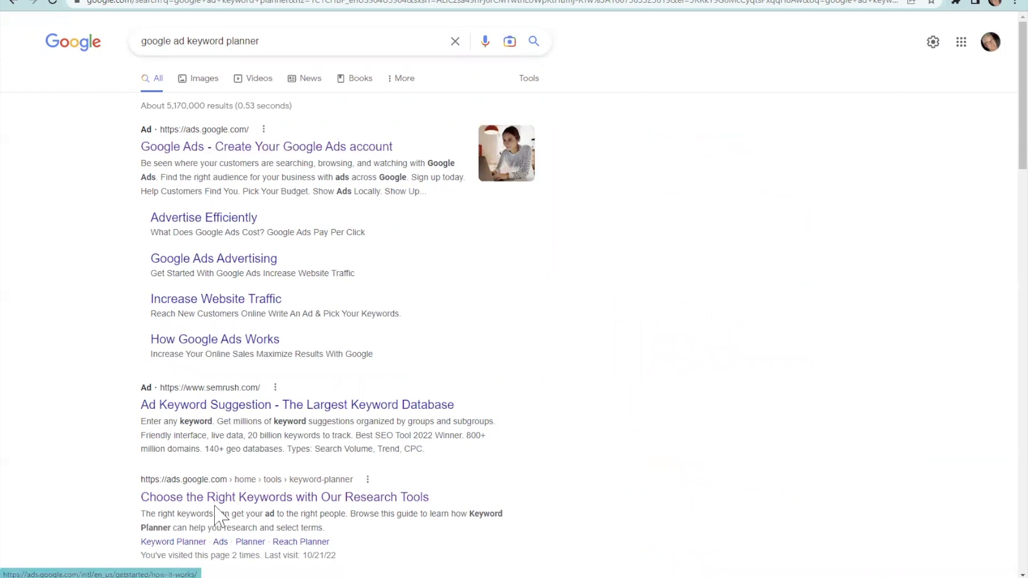
Step: Open Keyword Planner from Google's keyword tools page using the Google Ads account
click(280, 498)
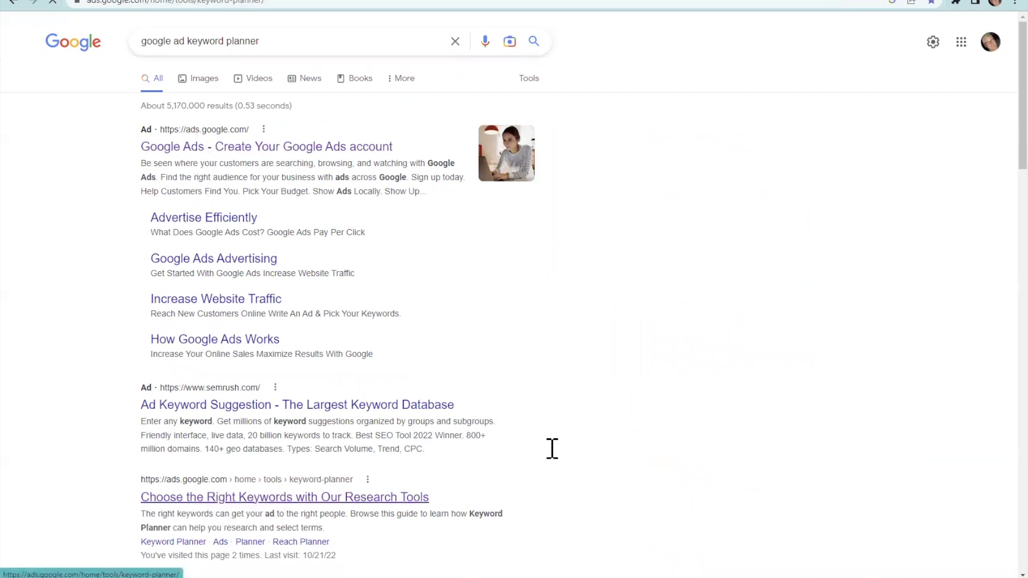
click(337, 361)
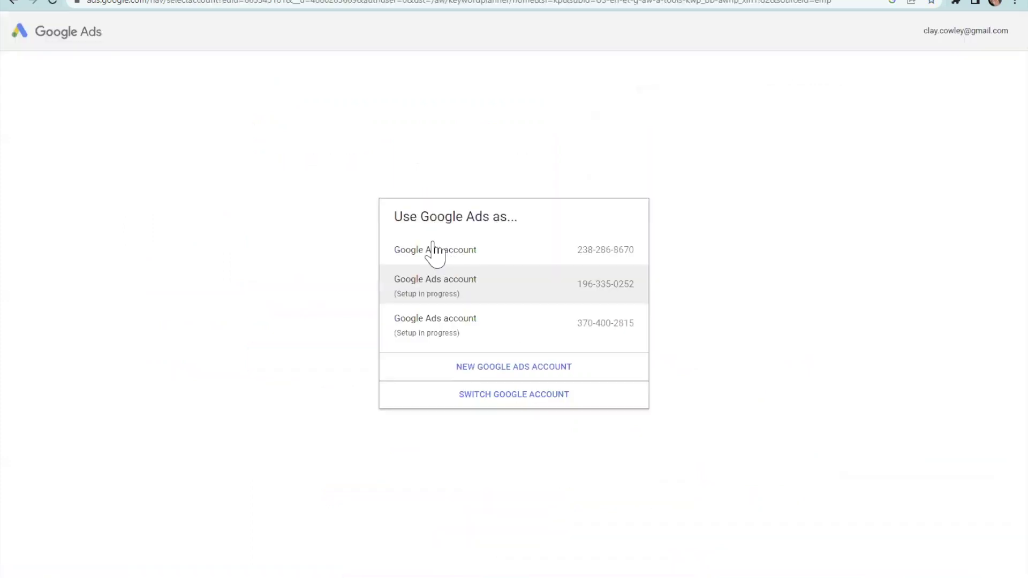
click(515, 369)
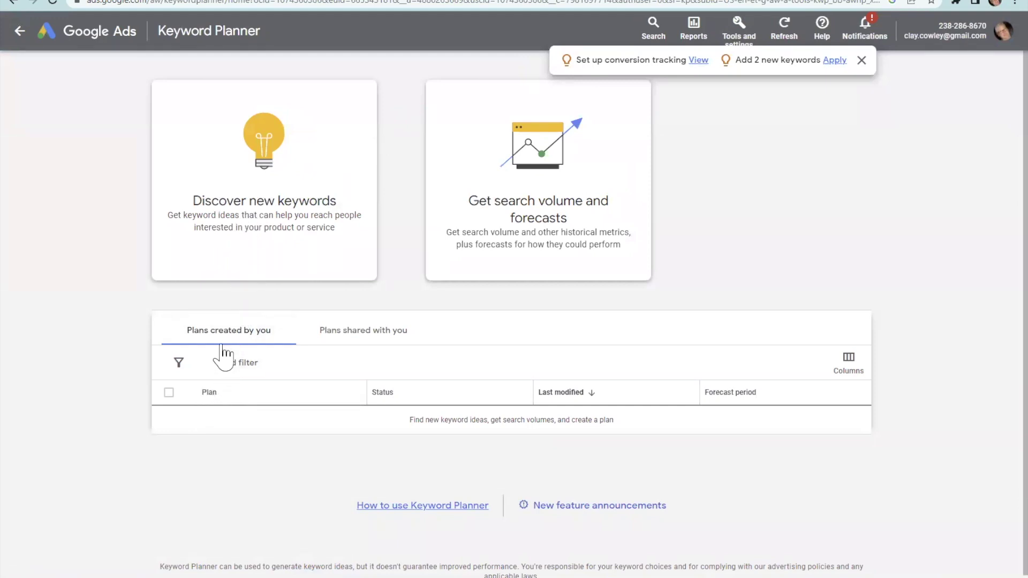
Step: Discover keyword ideas for 'Alamo Ranch Homes for sale', returning 17 ideas
click(255, 222)
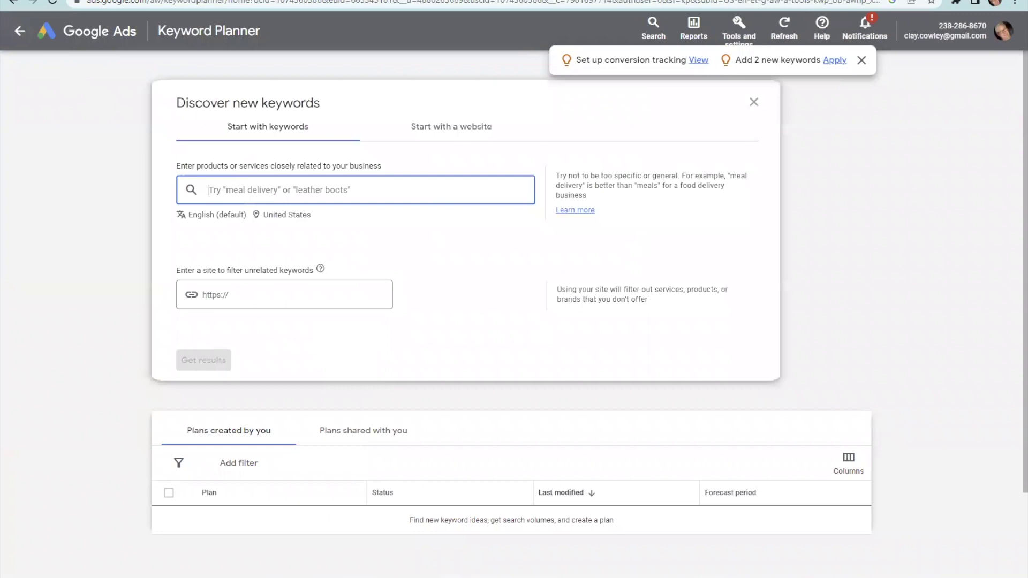
text(Alamo Ranch Homes for sale)
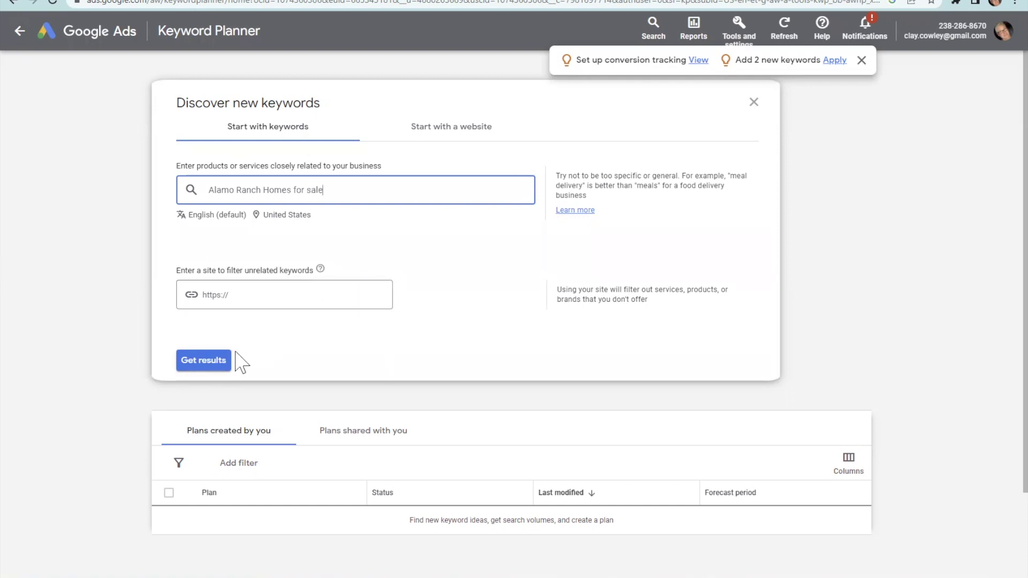
click(214, 357)
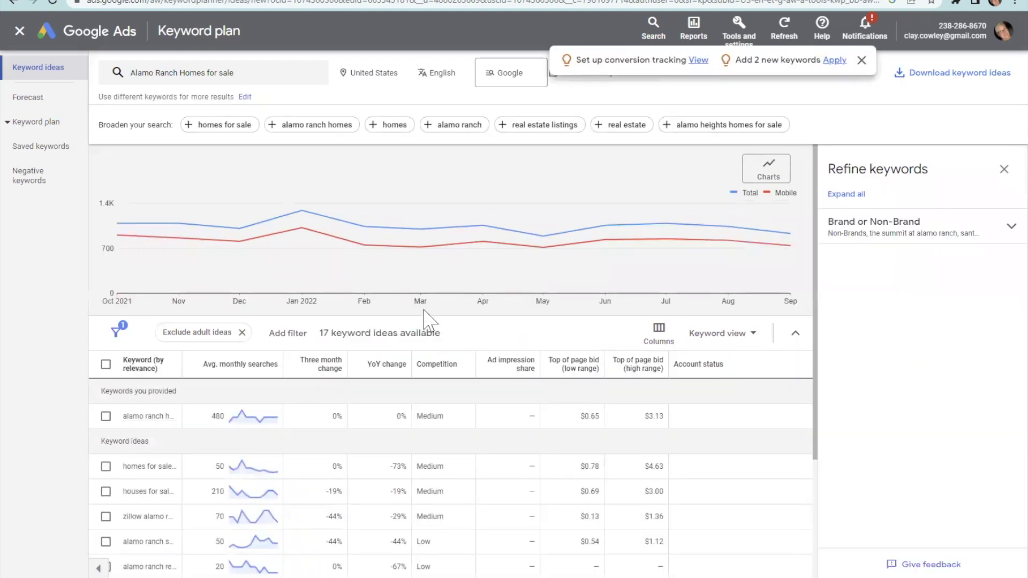
scroll(427, 322, down, 1)
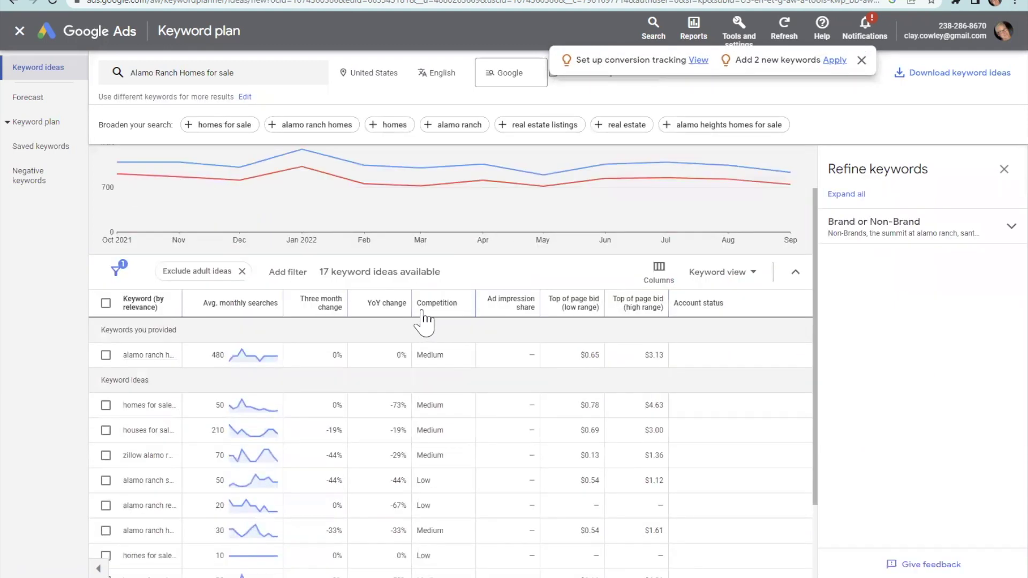
scroll(423, 316, down, 1)
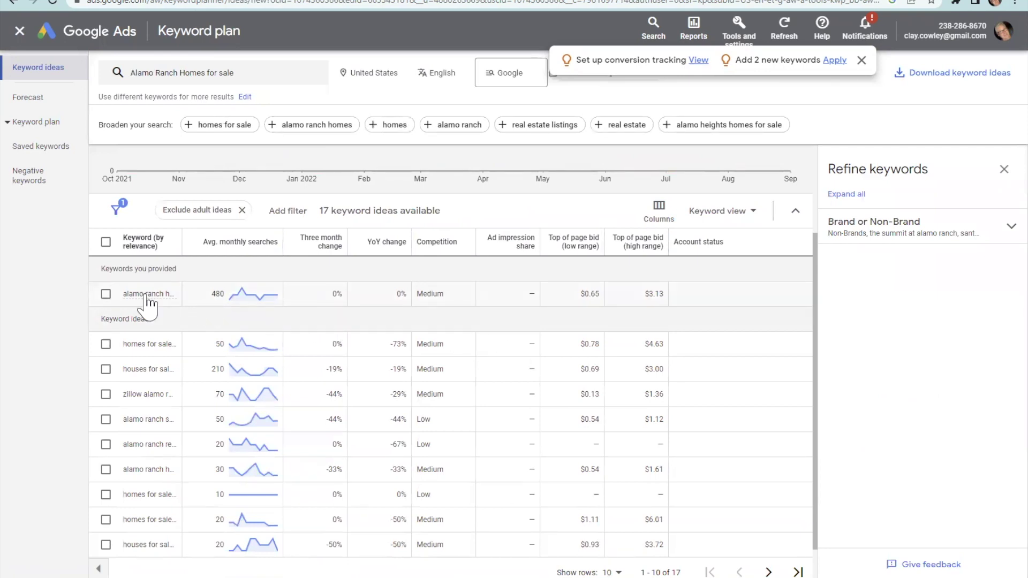
mouse_move(135, 293)
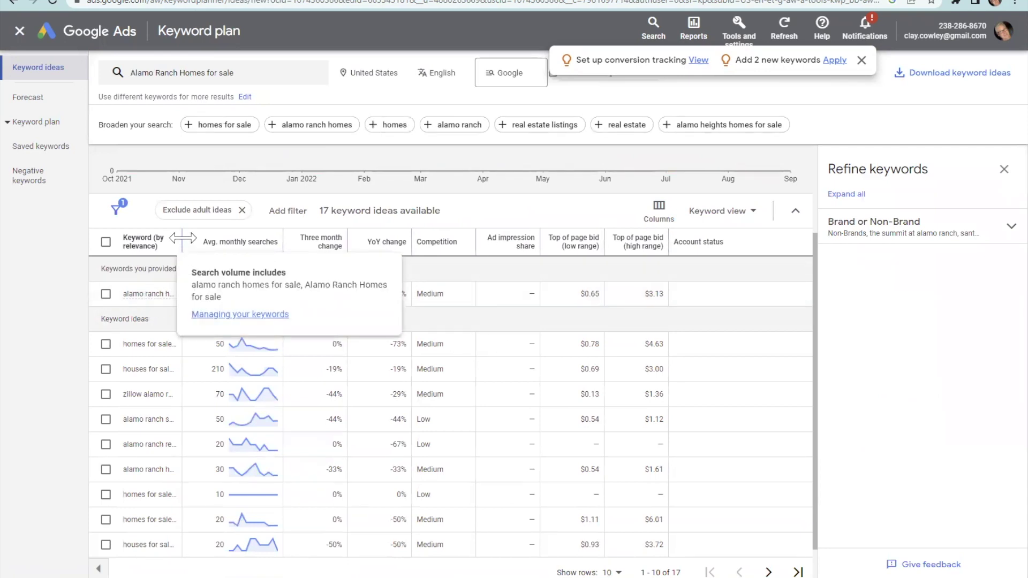
drag(182, 243, 269, 247)
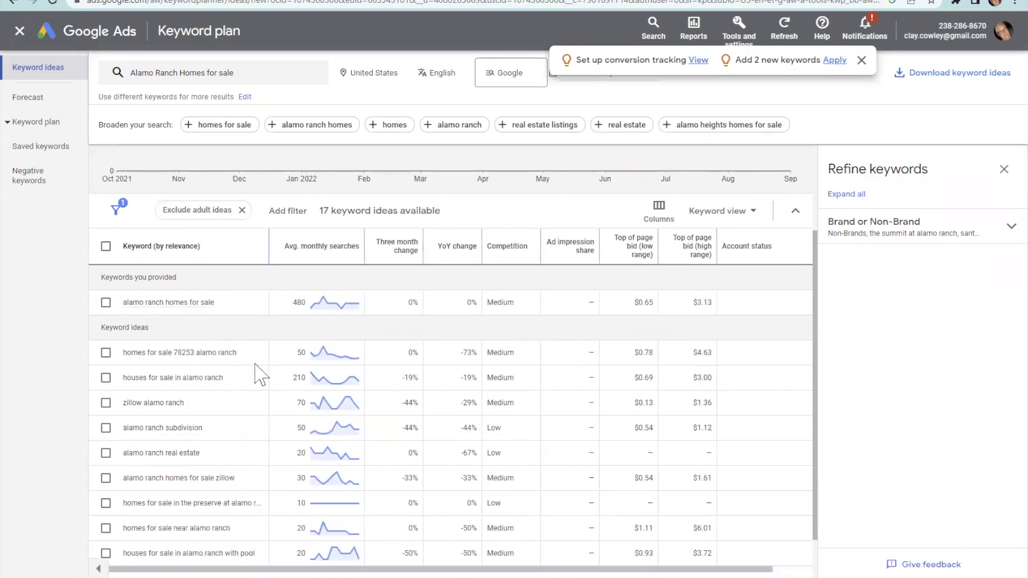
scroll(266, 324, down, 1)
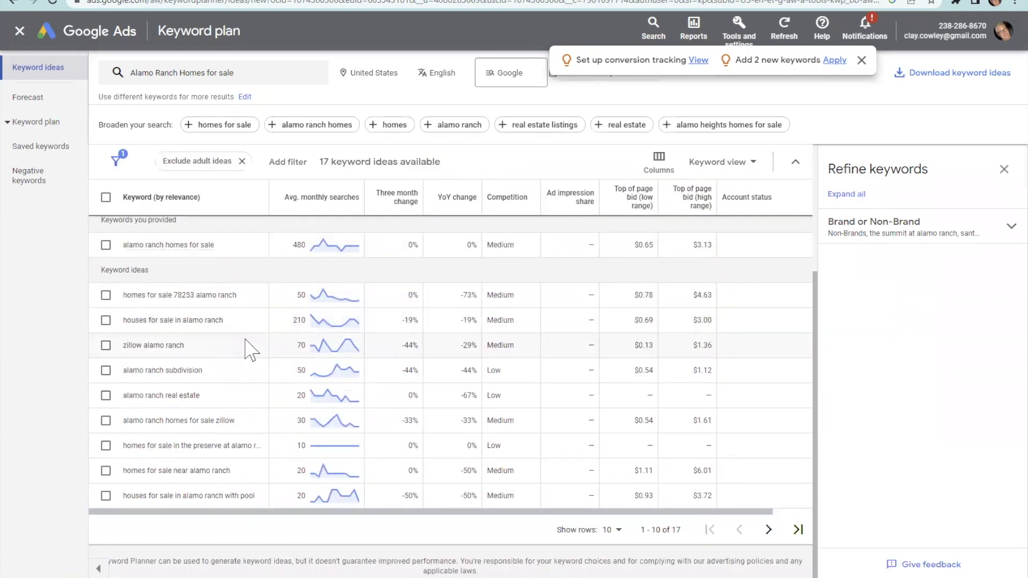
scroll(252, 349, up, 1)
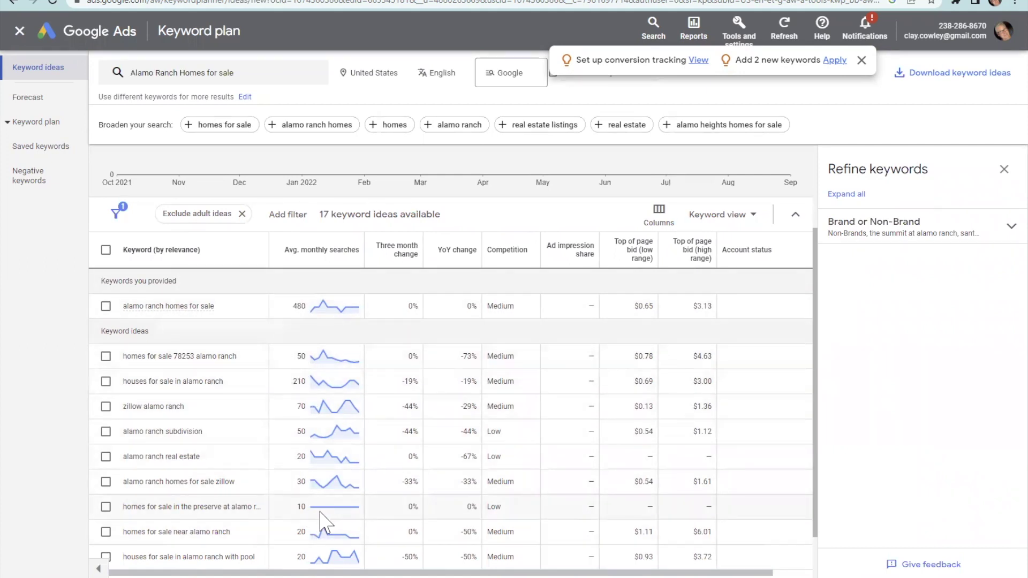
scroll(320, 513, up, 1)
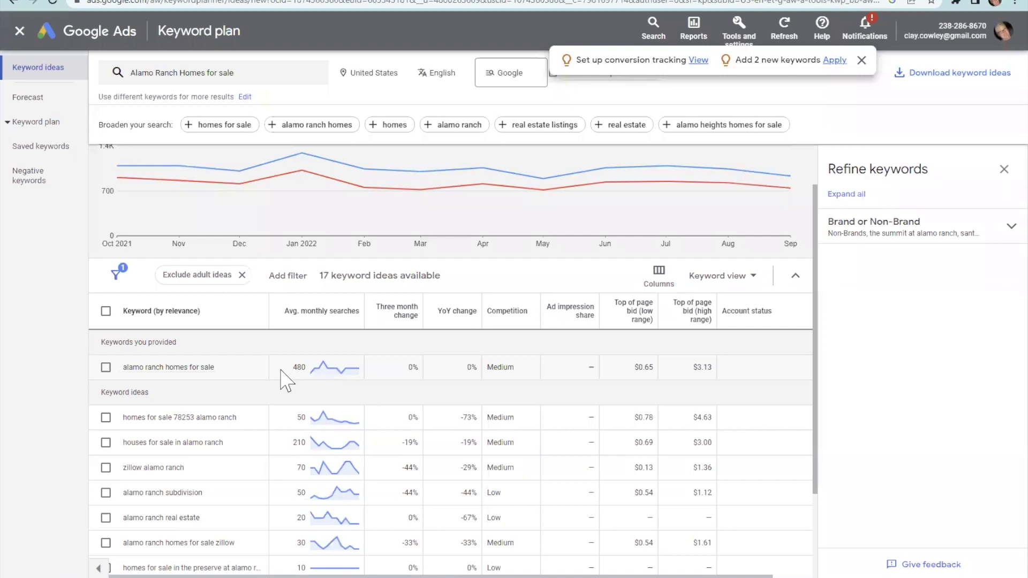
mouse_move(201, 370)
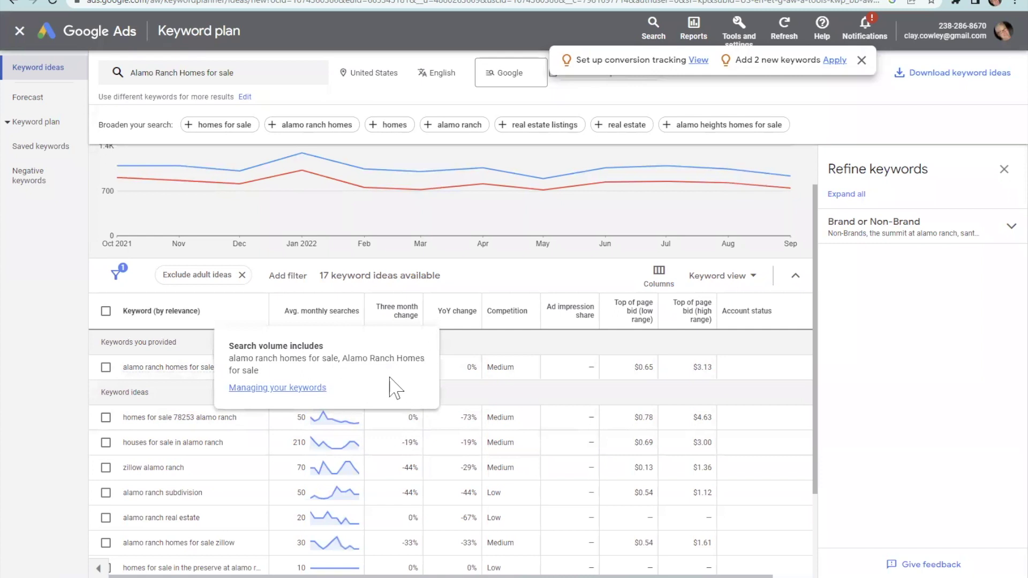
mouse_move(330, 382)
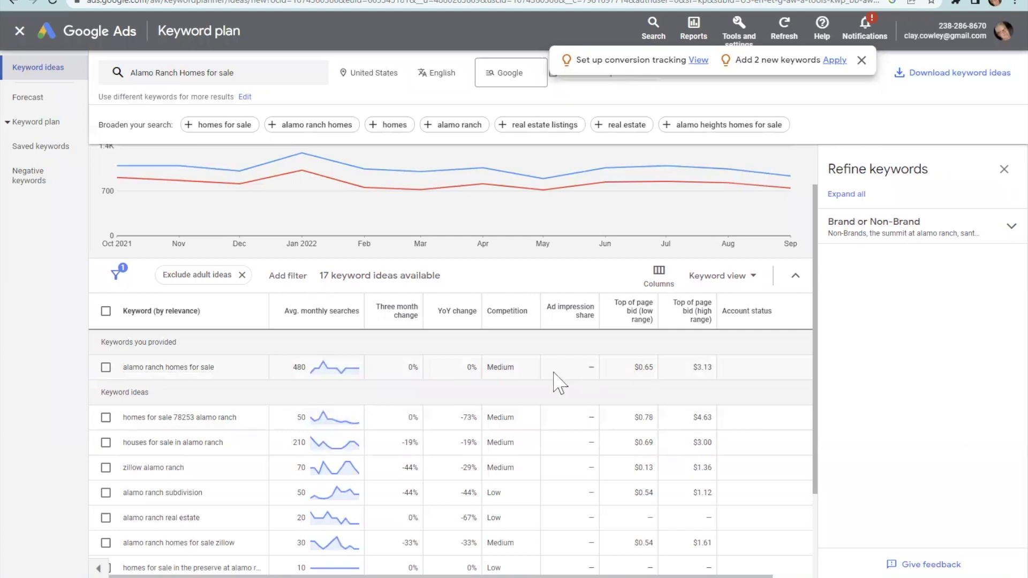
Step: Scroll through the draft campaign's keyword table on the Keywords and ads step
scroll(576, 386, down, 2)
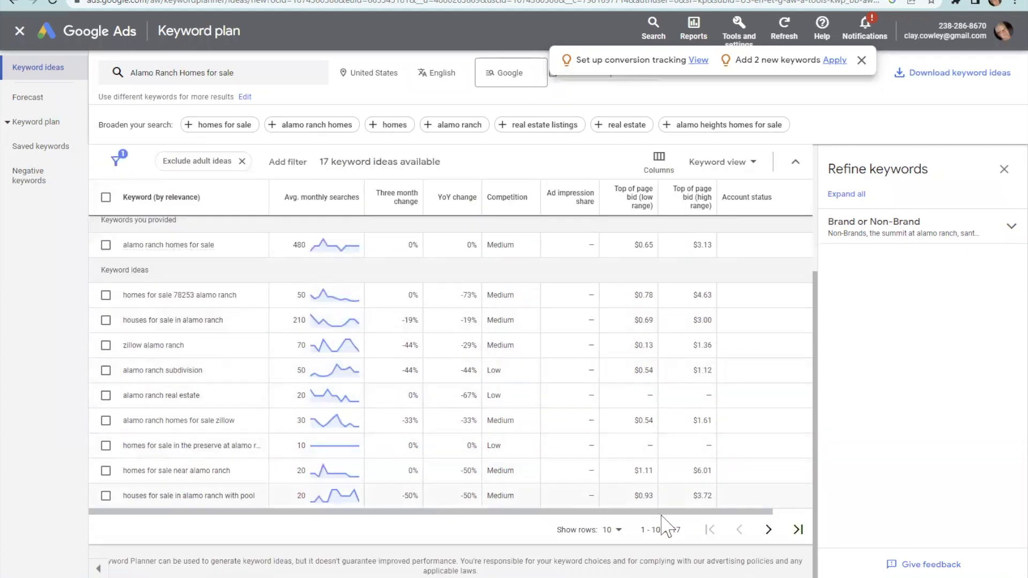
scroll(707, 528, right, 1)
scroll(659, 533, left, 1)
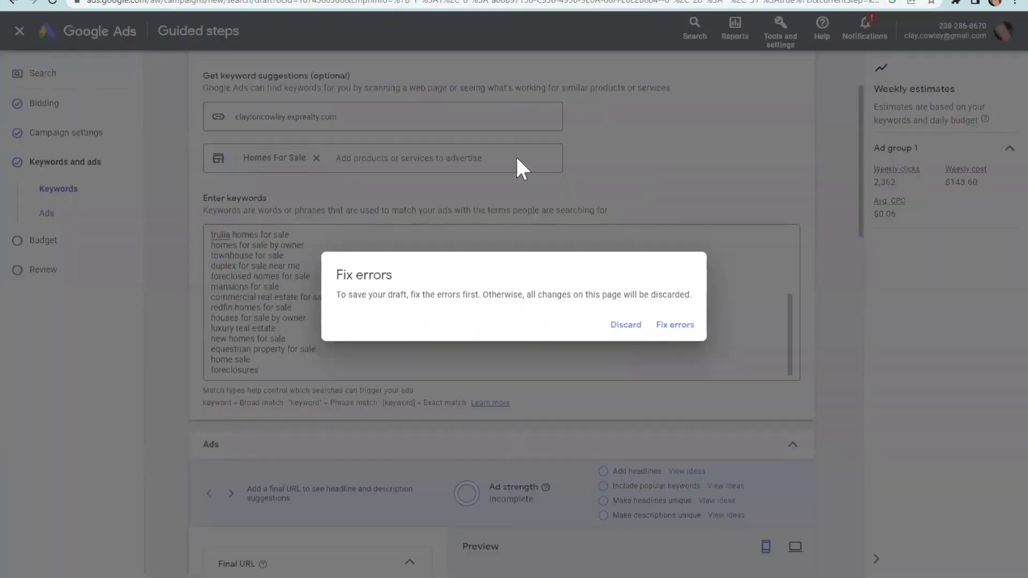
Step: Dismiss the Fix errors warning and delete every suggested keyword from the Enter keywords box
click(673, 325)
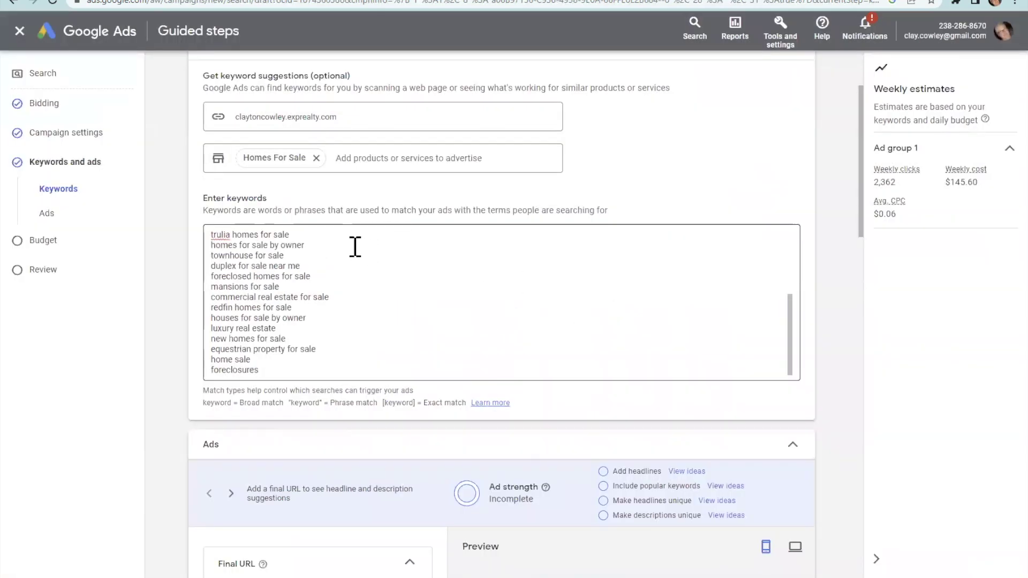
drag(269, 361, 215, 217)
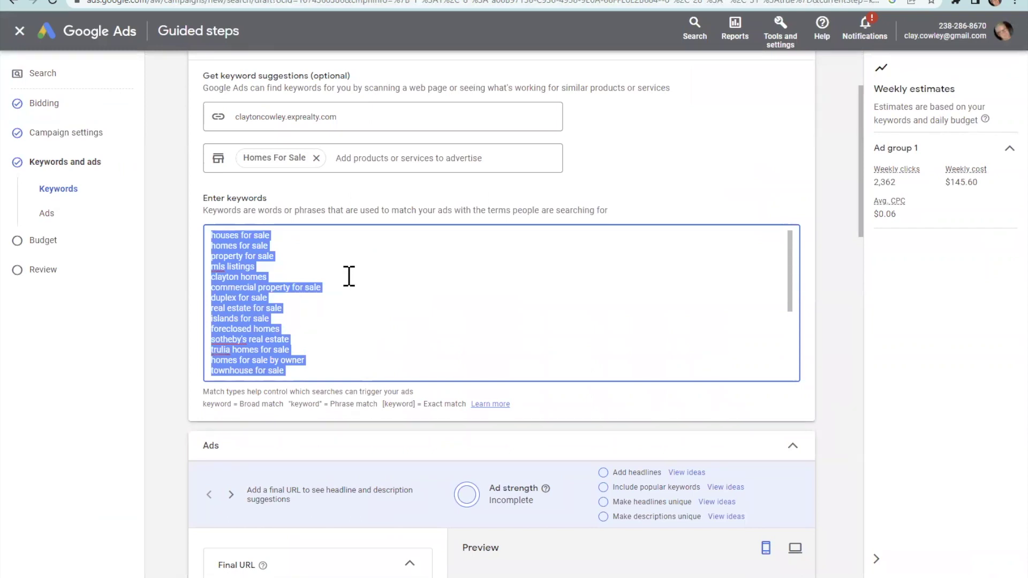
key(BackSpace)
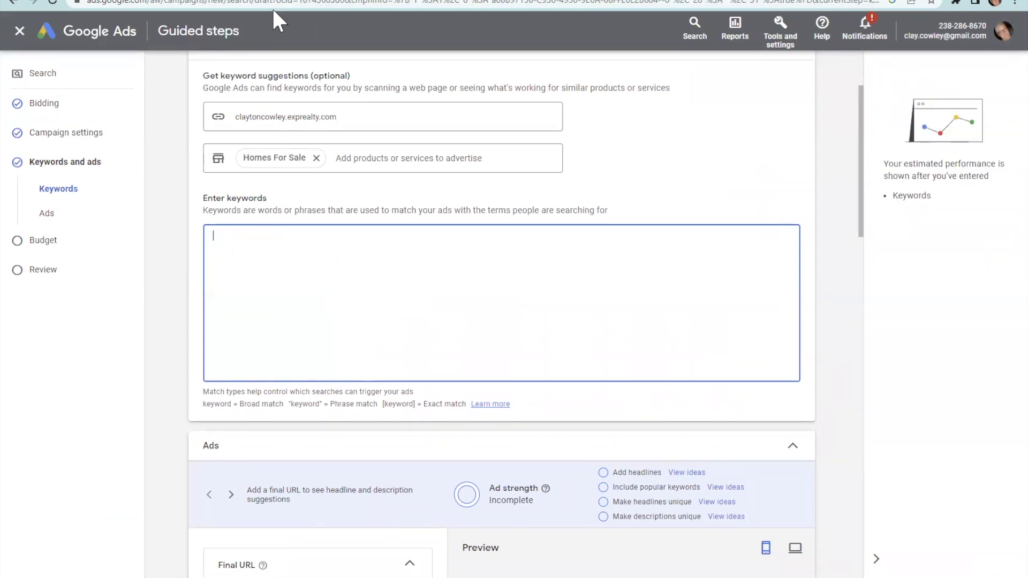
click(108, 1)
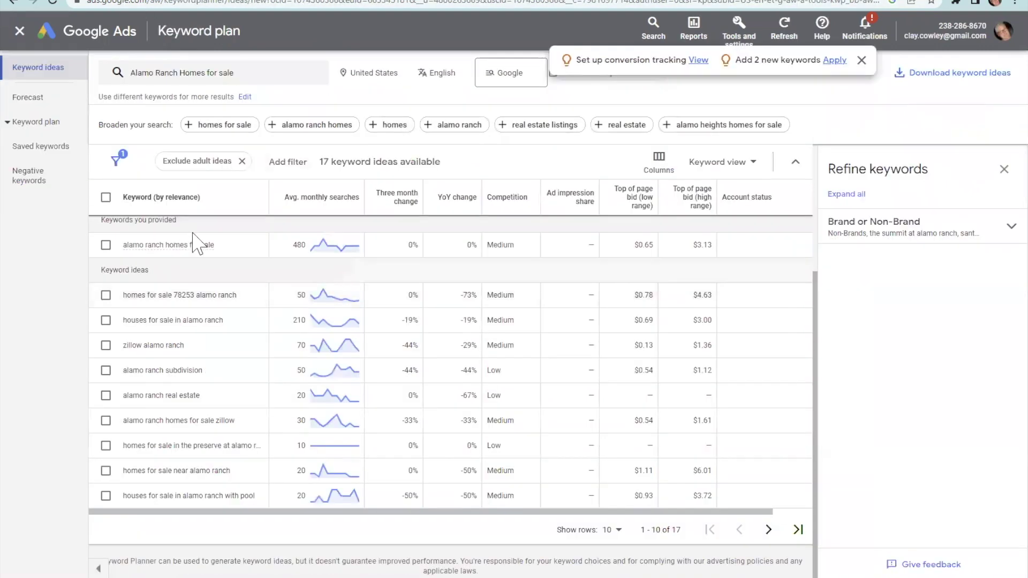
Step: Copy 'alamo ranch homes for sale' from the Keyword plan and paste it into Enter keywords
drag(215, 245, 120, 246)
right_click(130, 247)
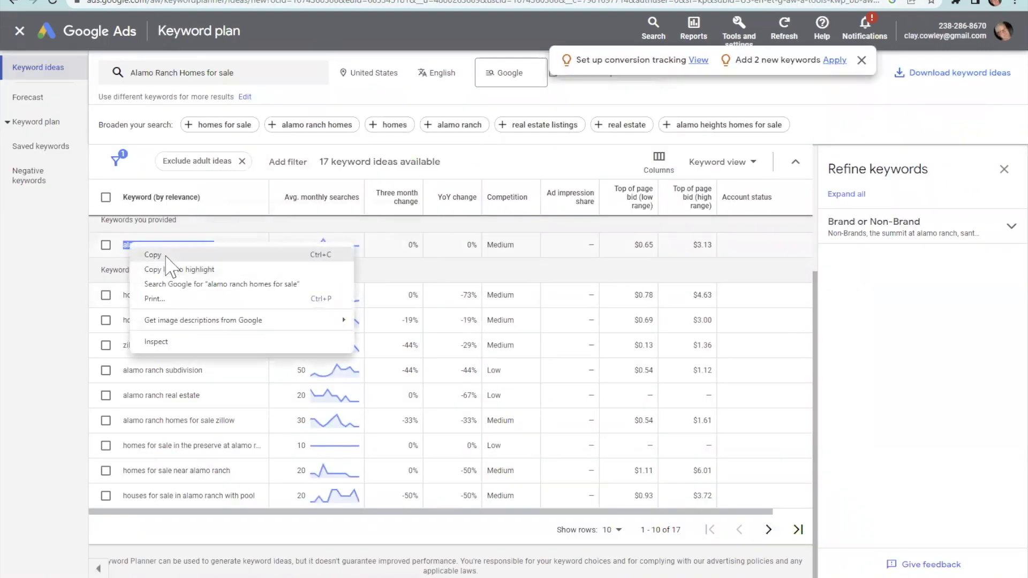
click(166, 256)
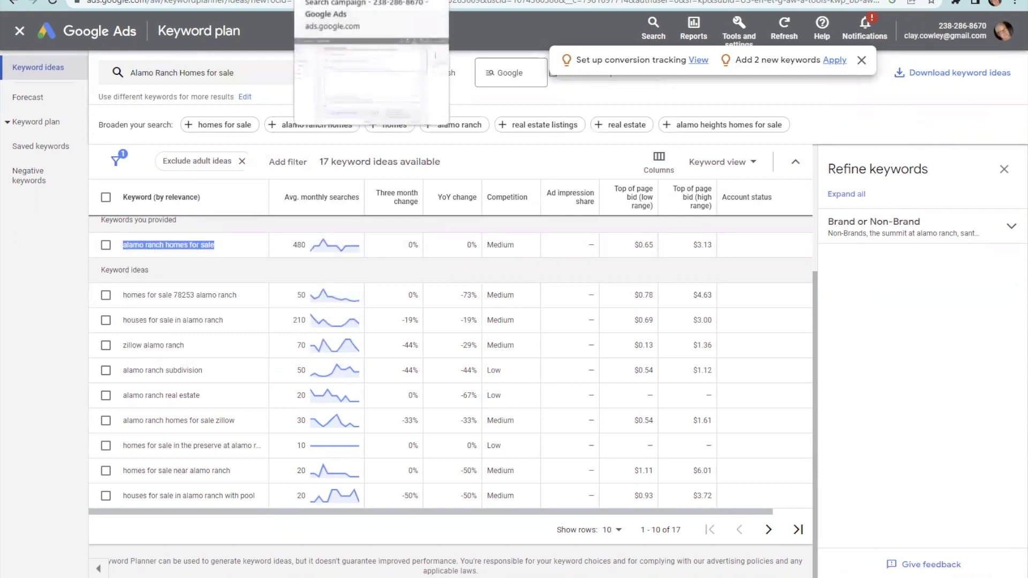
click(349, 0)
click(252, 263)
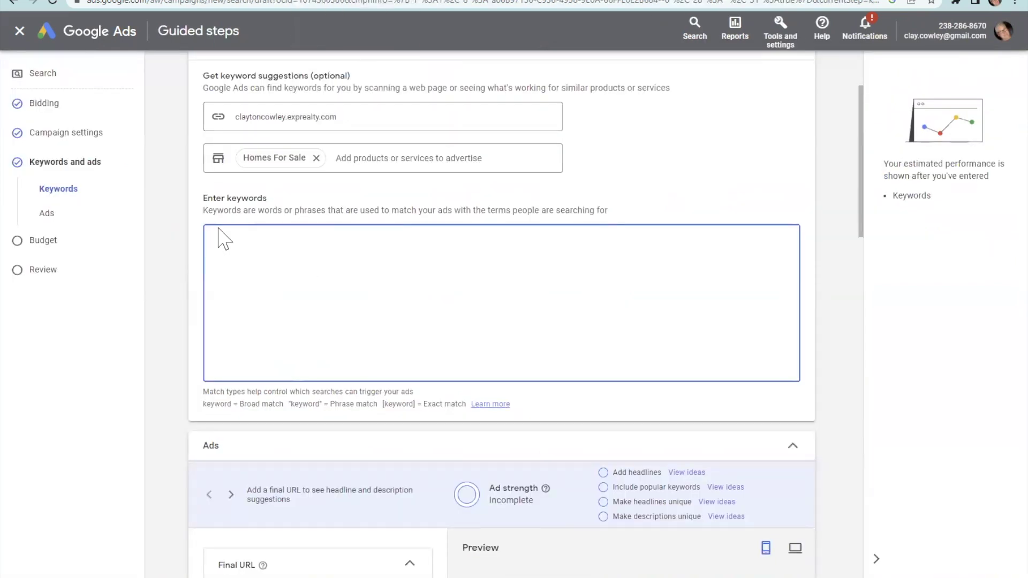
right_click(215, 237)
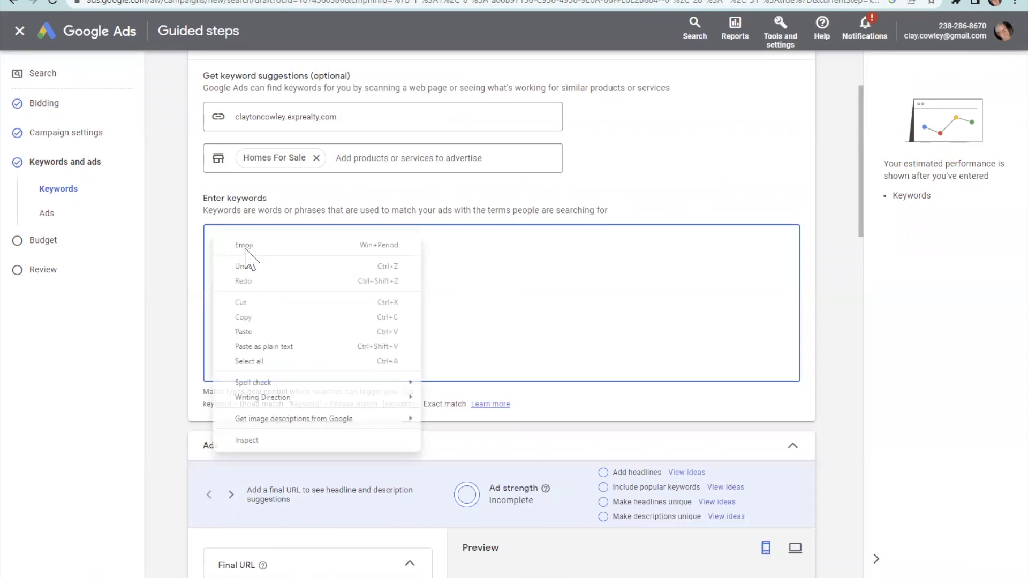
click(245, 332)
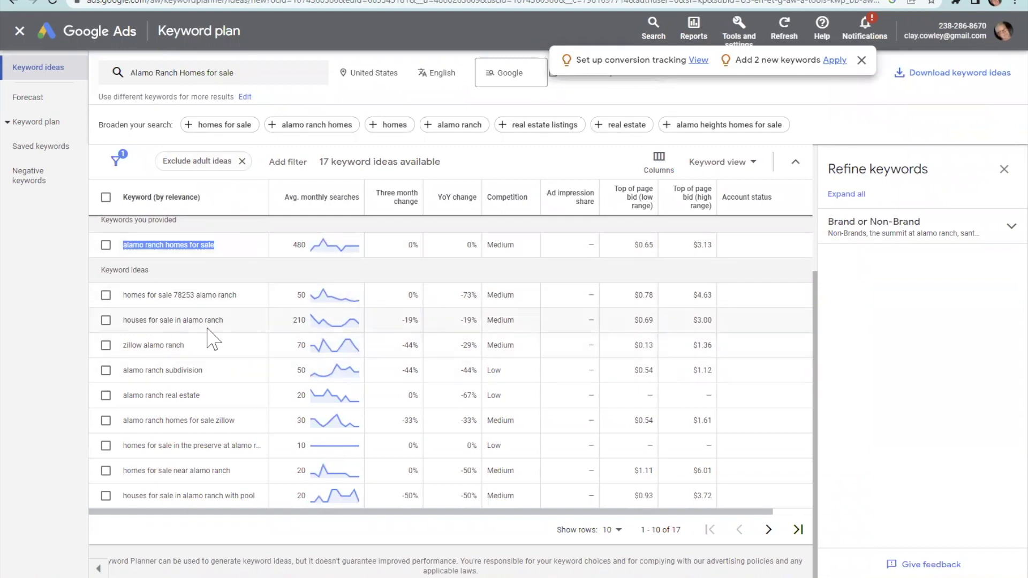
Step: Copy the keyword idea 'houses for sale in alamo ranch' from the Keyword plan
drag(223, 320, 120, 322)
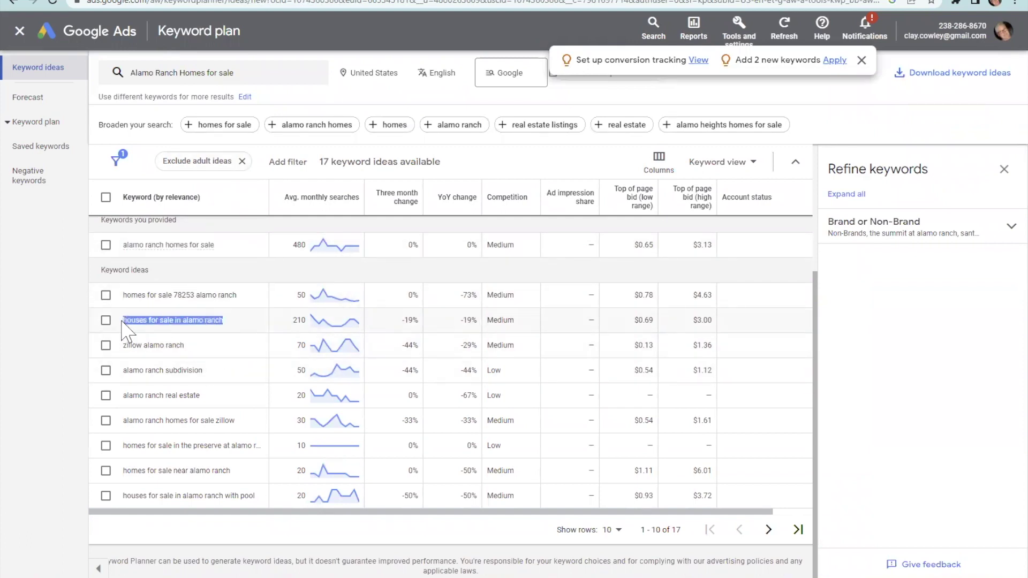
right_click(130, 323)
click(161, 332)
key(ctrl+Tab)
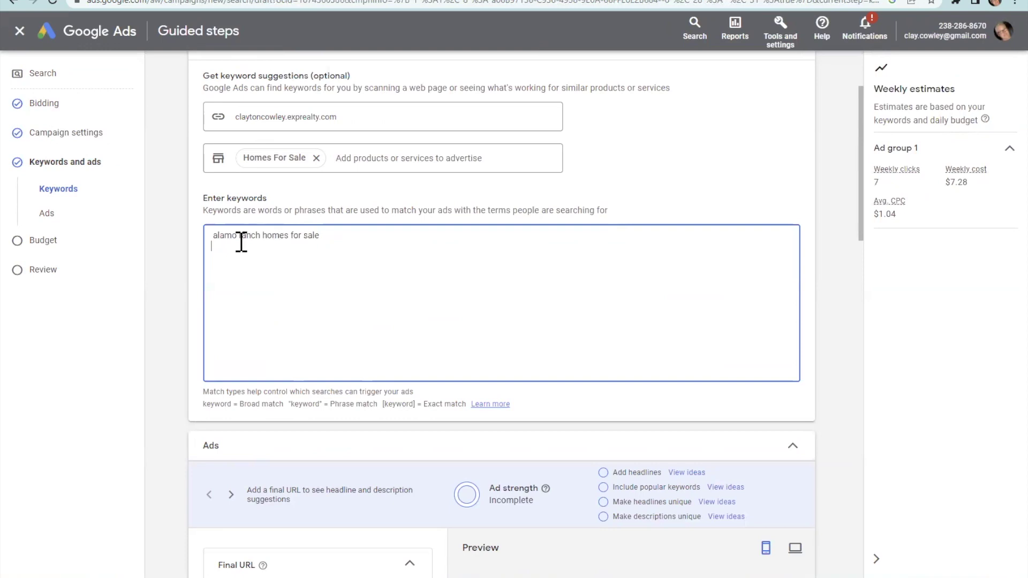
Step: Paste 'houses for sale in alamo ranch' onto the second line of Enter keywords
right_click(214, 251)
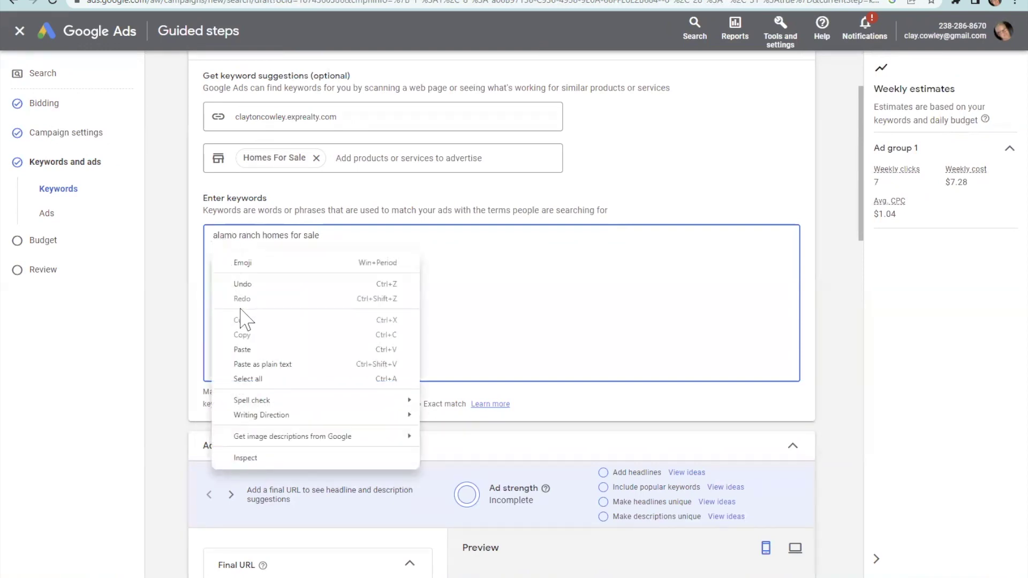
click(239, 349)
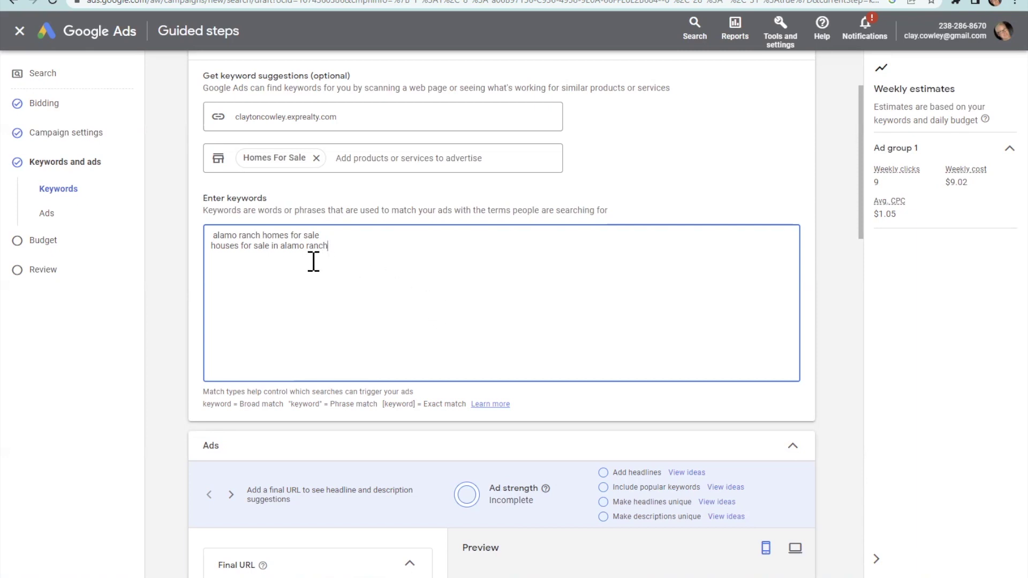
Step: Put quotation marks around both keywords so each is a phrase match
click(214, 235)
text([)
key(Right)
key(Right)
key(Right)
key(Right)
key(Right)
key(Right)
key(Right)
key(Right)
key(Right)
key(Right)
key(Right)
key(Right)
key(Right)
key(Right)
key(Right)
key(Right)
key(Right)
key(Right)
key(Right)
key(Right)
key(Right)
key(Right)
key(Right)
key(Right)
key(Right)
text(")
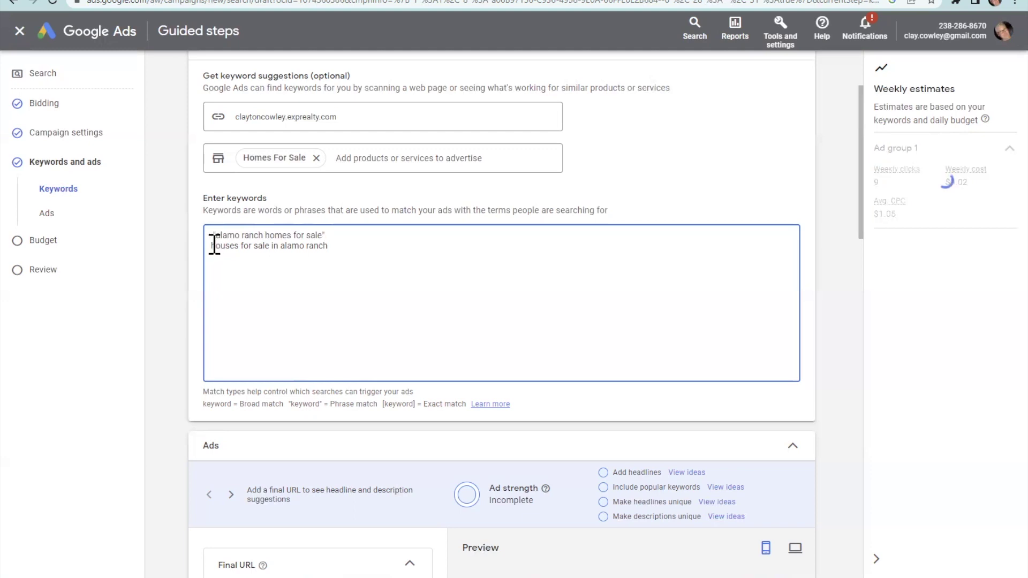
click(213, 246)
text(")
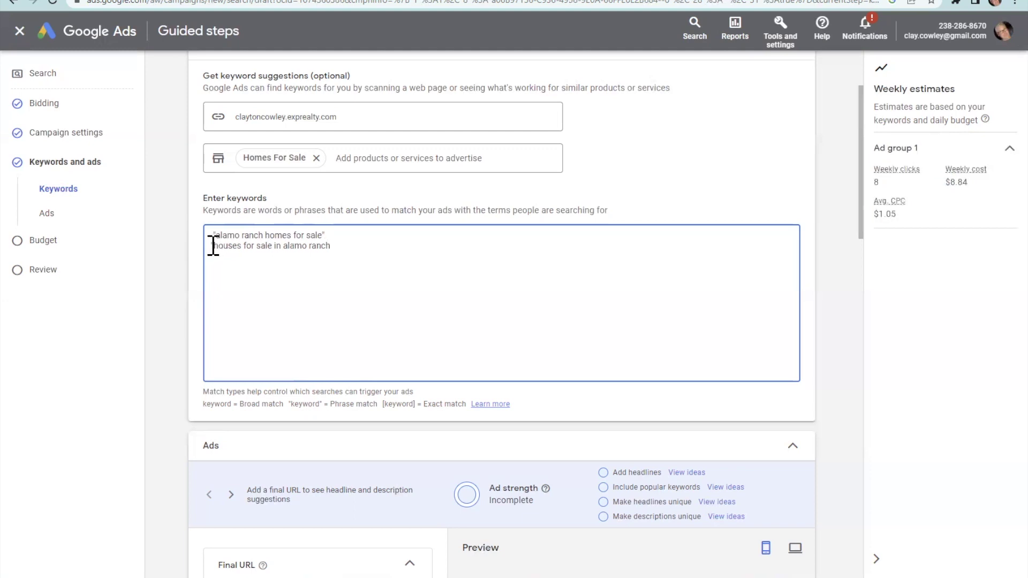
click(332, 246)
text(")
scroll(441, 348, down, 2)
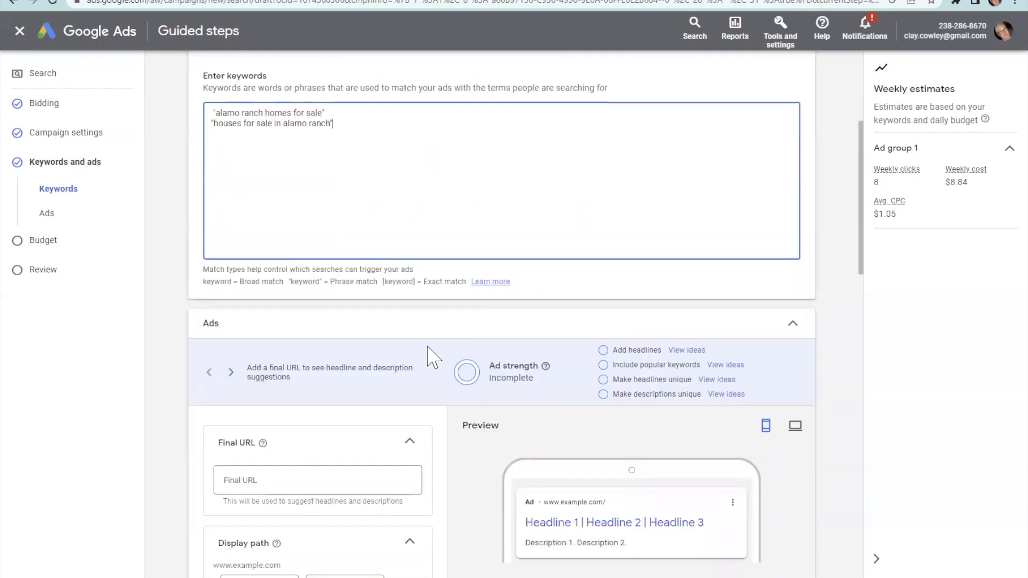
Step: Scroll down to the Ads section and place the cursor in the Final URL field
scroll(404, 347, down, 2)
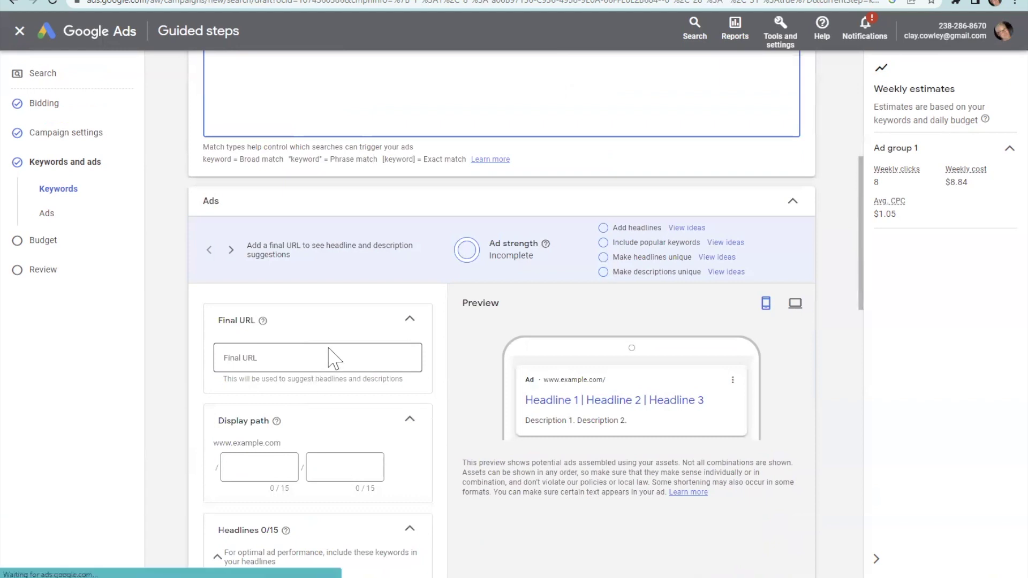
click(329, 356)
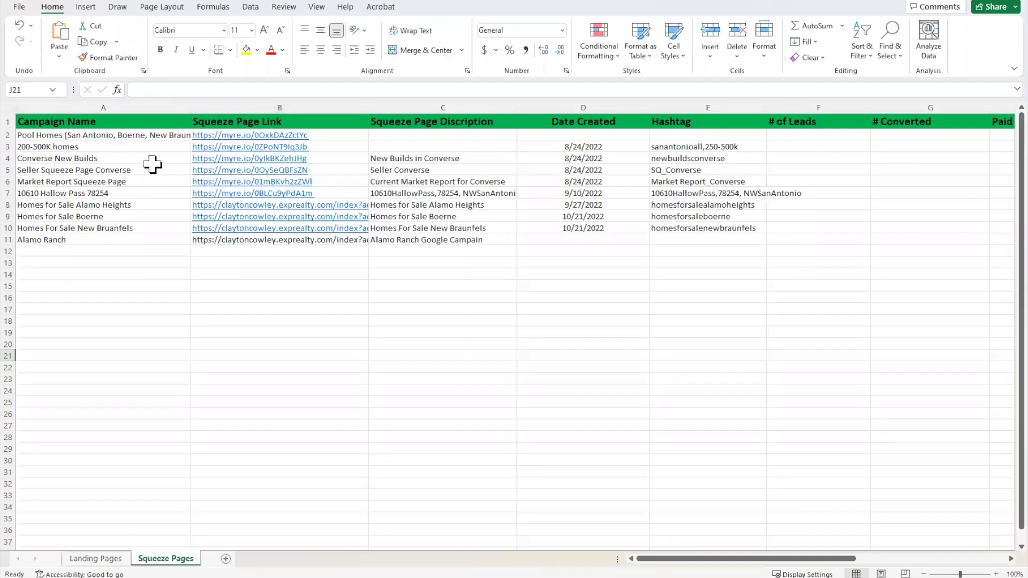
Step: Copy the Alamo Ranch squeeze page link from Excel cell B11 and return to Google Ads
click(237, 239)
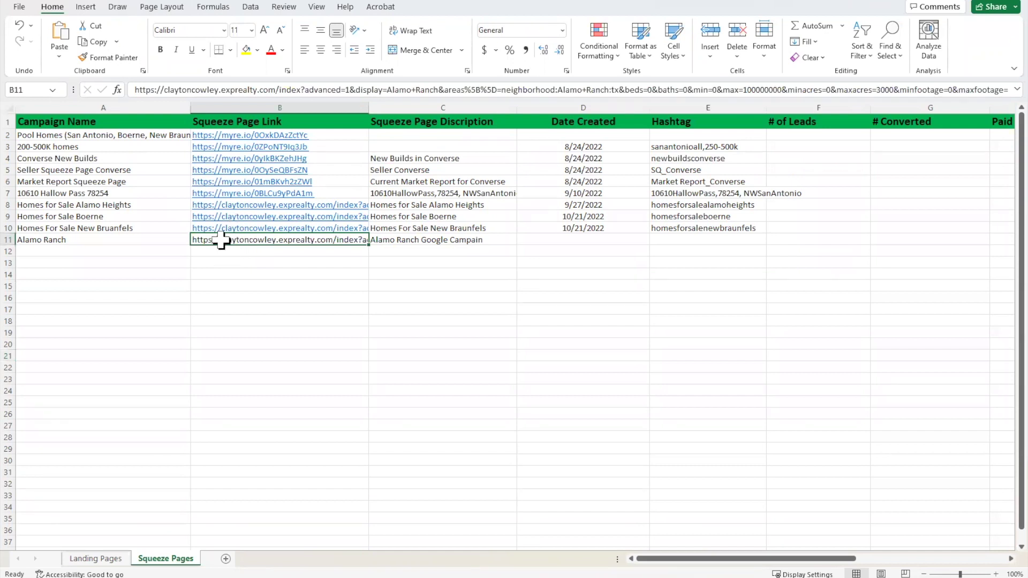
right_click(225, 242)
click(258, 246)
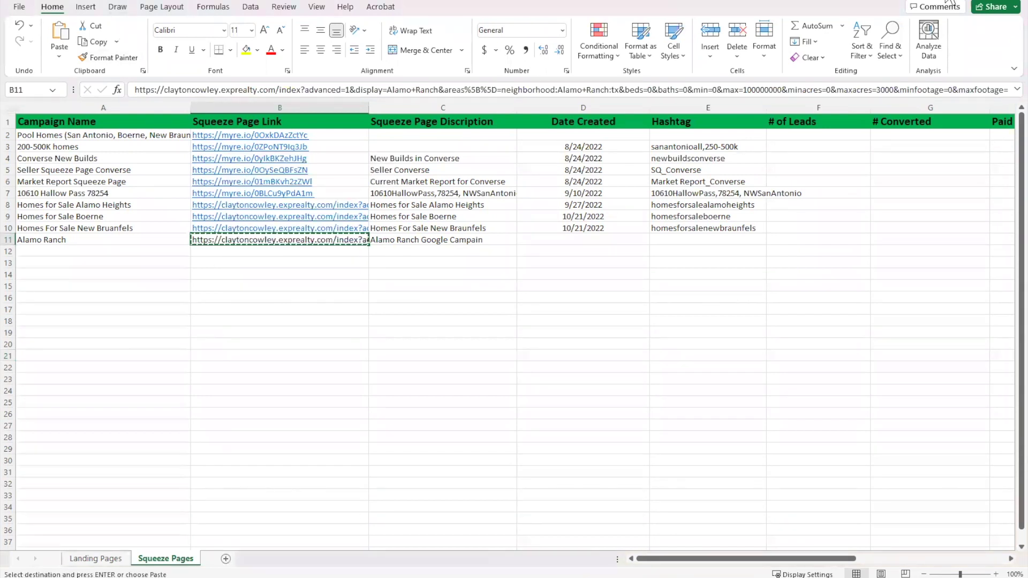
key(alt+Tab)
click(280, 364)
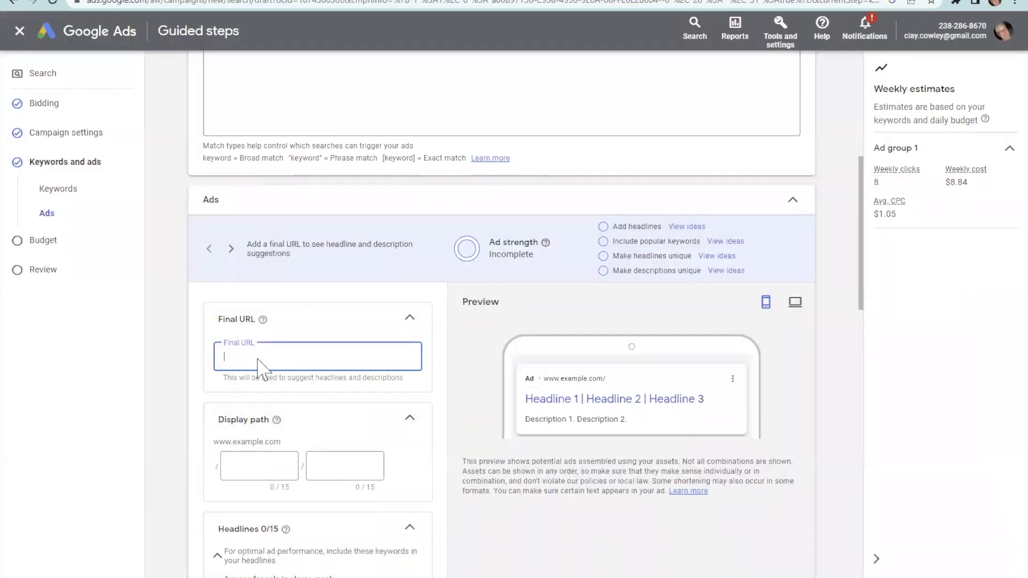
Step: Paste the Alamo Ranch squeeze page link as the Final URL and commit the field
right_click(257, 359)
click(288, 237)
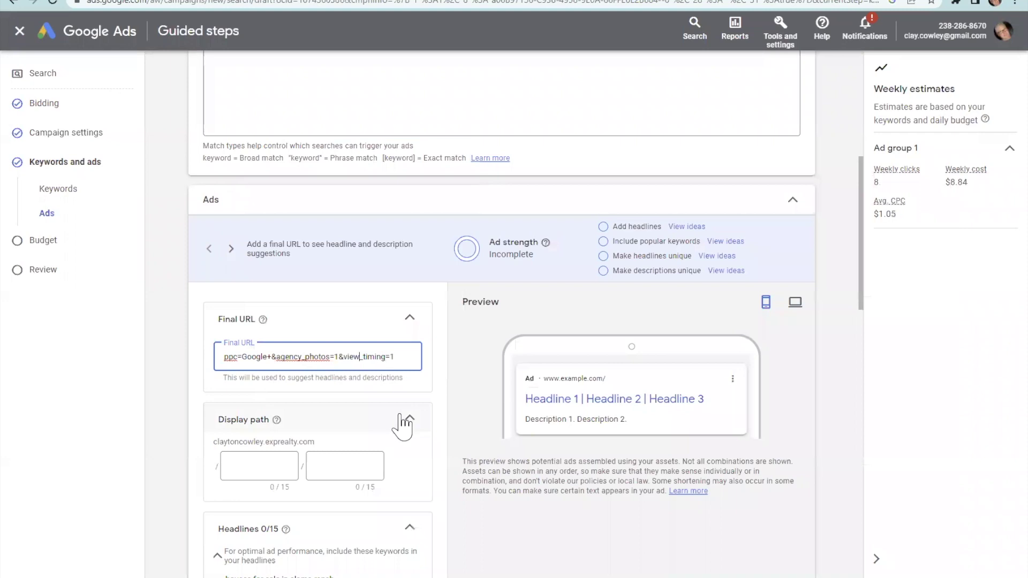
key(Left)
key(Left)
key(Left)
key(Left)
key(Left)
key(Left)
key(Left)
key(Left)
key(Left)
key(Left)
key(Left)
key(Left)
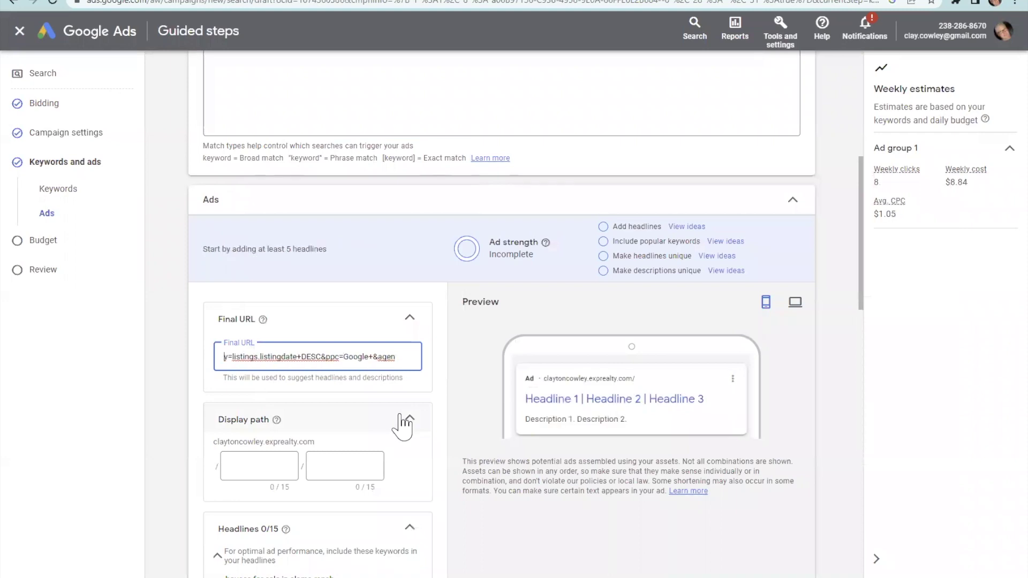
key(Left)
key(Left)
key(Left)
key(Left)
key(Left)
key(Left)
key(Left)
key(Left)
key(Left)
key(Left)
key(Left)
key(Left)
key(Left)
key(Left)
key(Left)
key(Left)
key(Left)
key(Left)
key(Left)
key(Left)
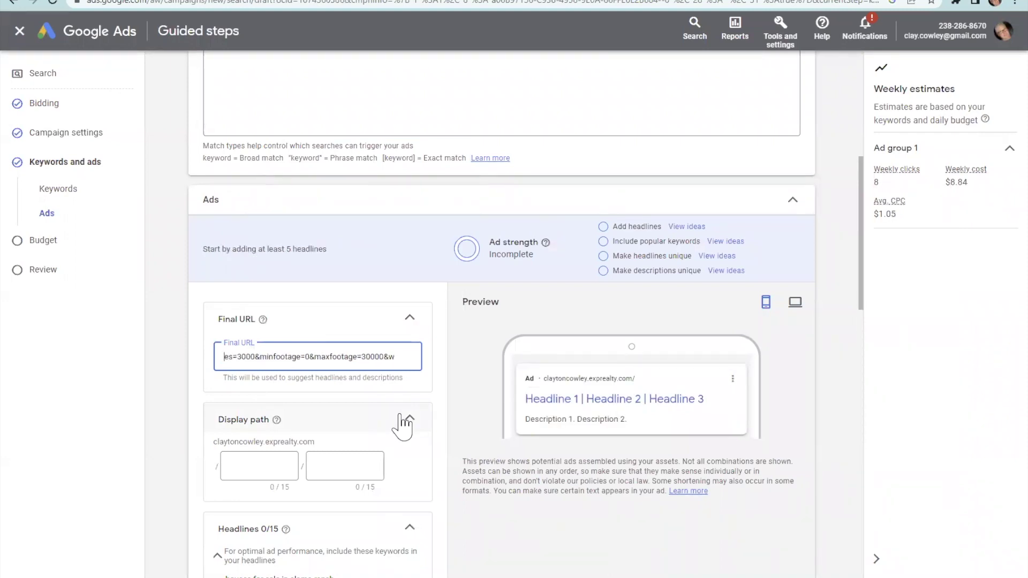
key(Left)
key(Left)
key(Left)
key(Left)
key(Left)
key(Left)
key(Left)
key(Left)
key(Left)
key(Left)
key(Left)
key(Left)
key(Left)
key(Left)
key(Left)
key(Left)
key(Left)
key(Left)
key(Left)
key(Left)
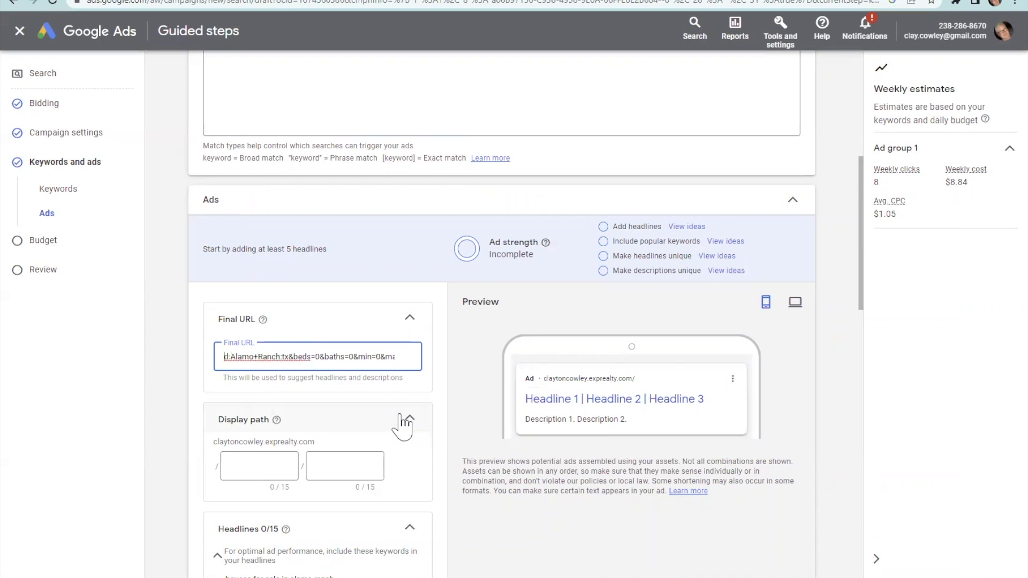
key(Left)
key(Left)
key(Left)
key(Left)
key(Left)
key(Left)
key(Left)
key(Left)
key(Left)
key(Left)
key(Left)
key(Left)
key(Left)
key(Left)
key(Left)
key(Left)
key(Left)
key(Left)
key(Left)
key(Left)
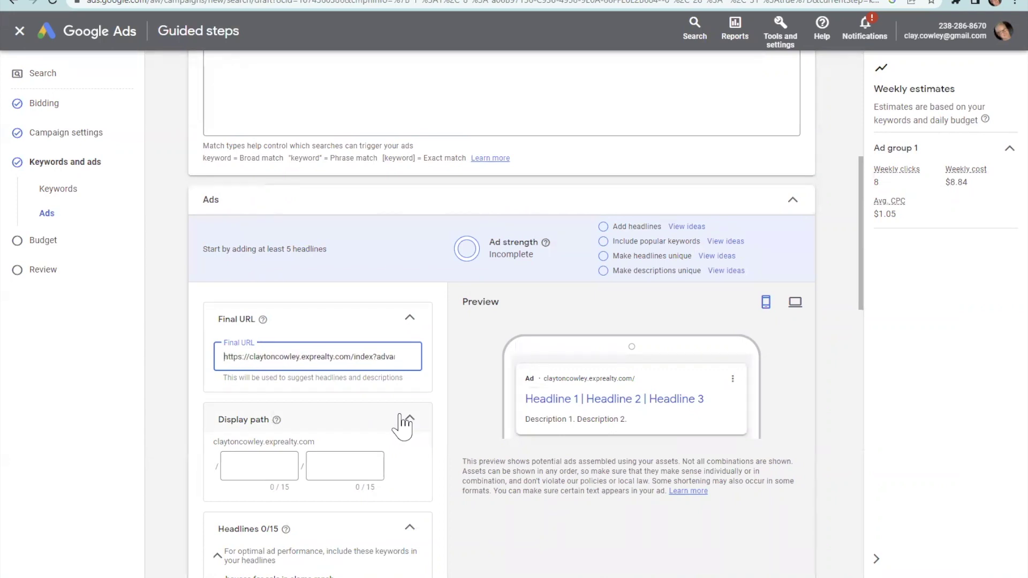
click(458, 377)
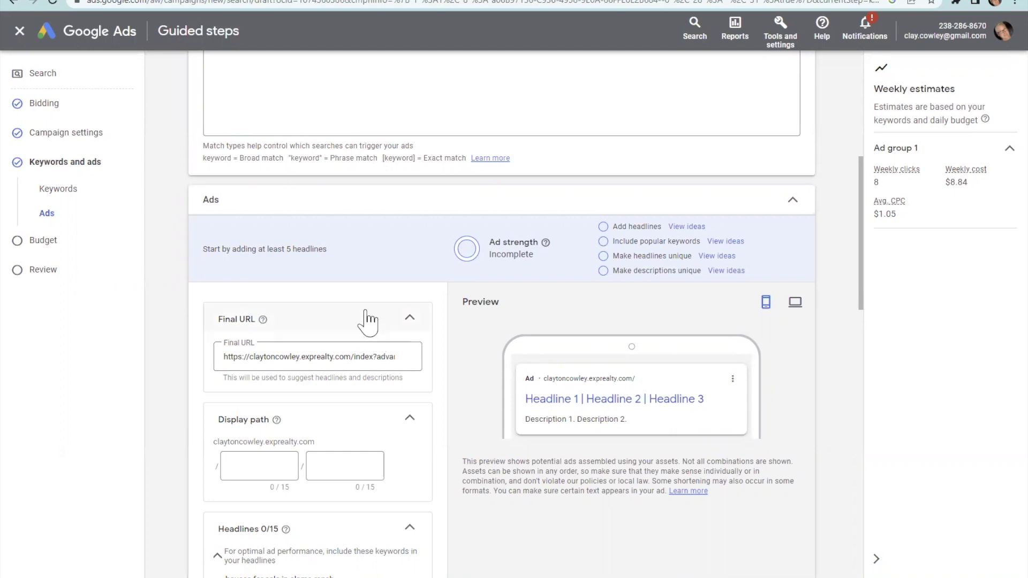
Step: Enter 'Alamo Ranch Homes for Sale' as the ad's first headline
scroll(357, 314, down, 2)
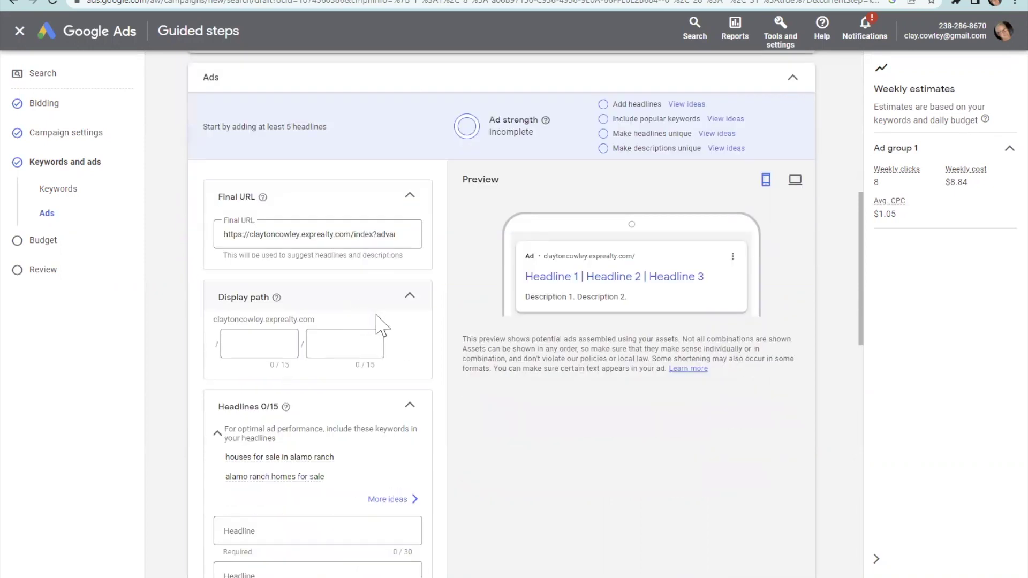
scroll(431, 384, down, 1)
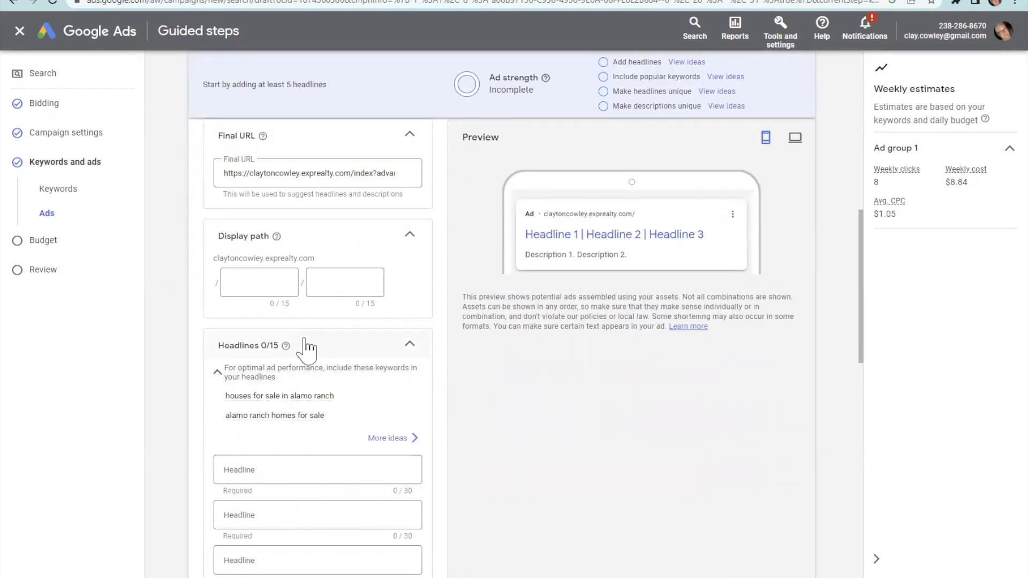
scroll(305, 351, down, 2)
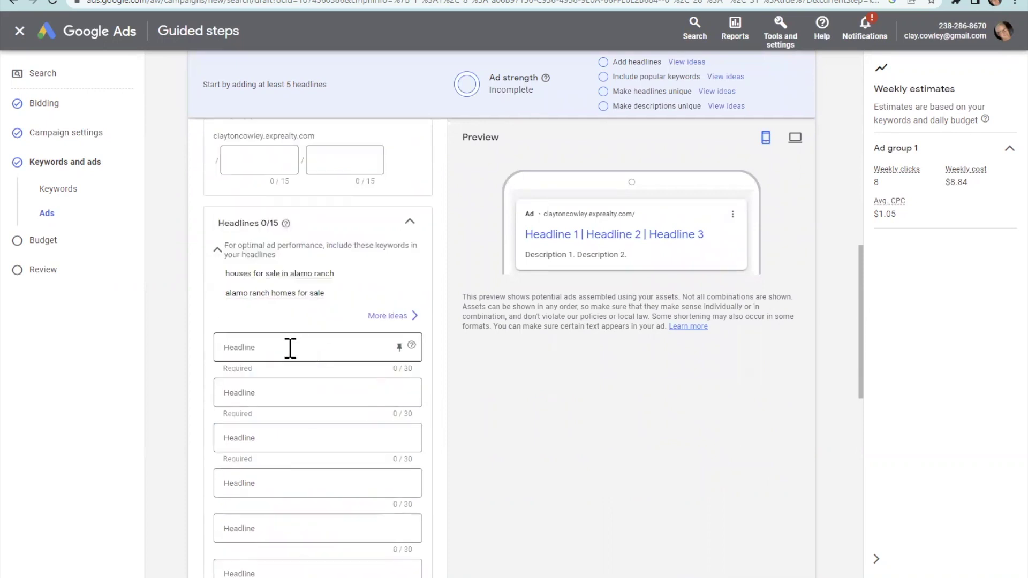
click(289, 349)
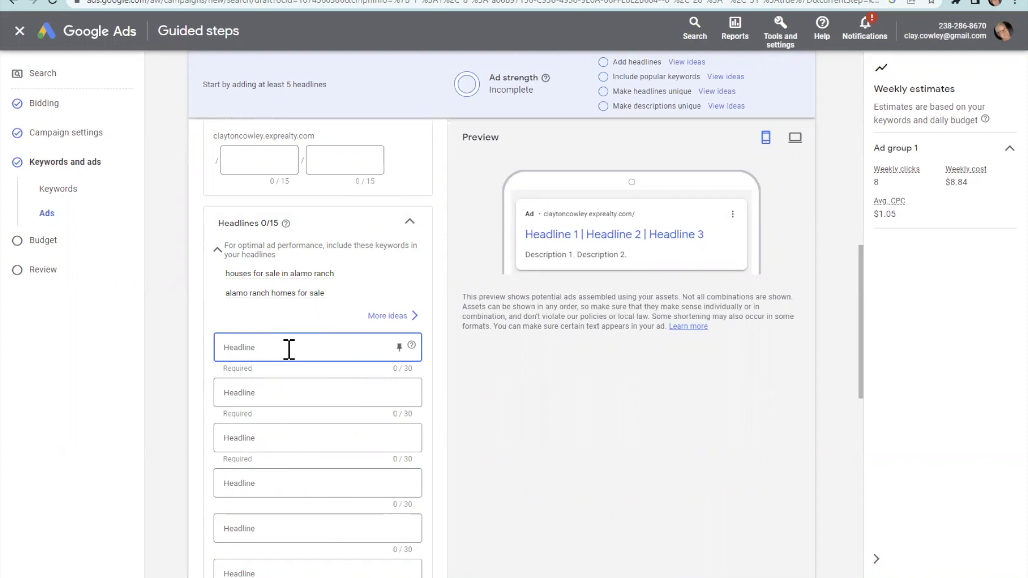
text(A)
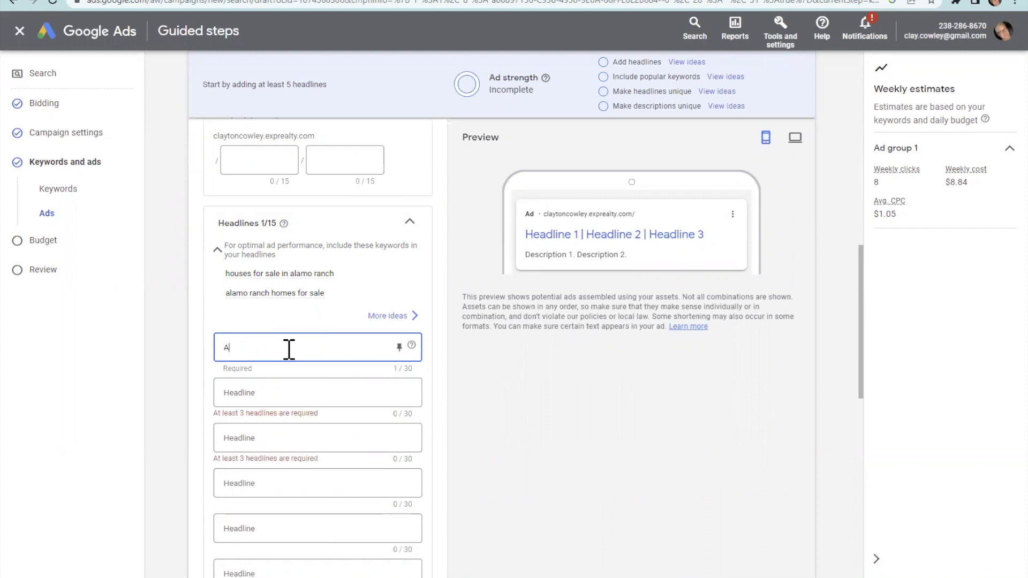
text(lamo Ranch Homes for Sale)
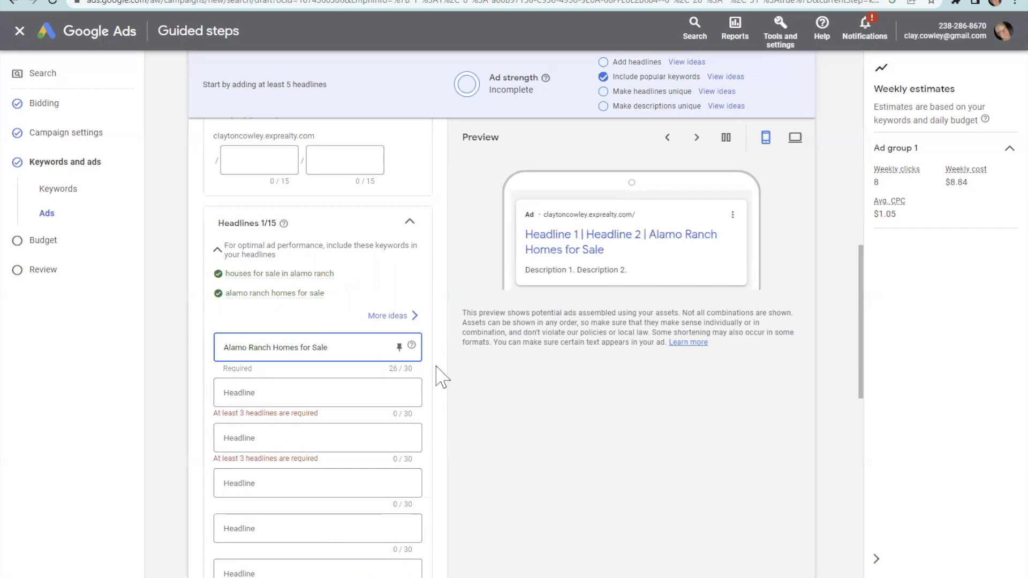
click(447, 385)
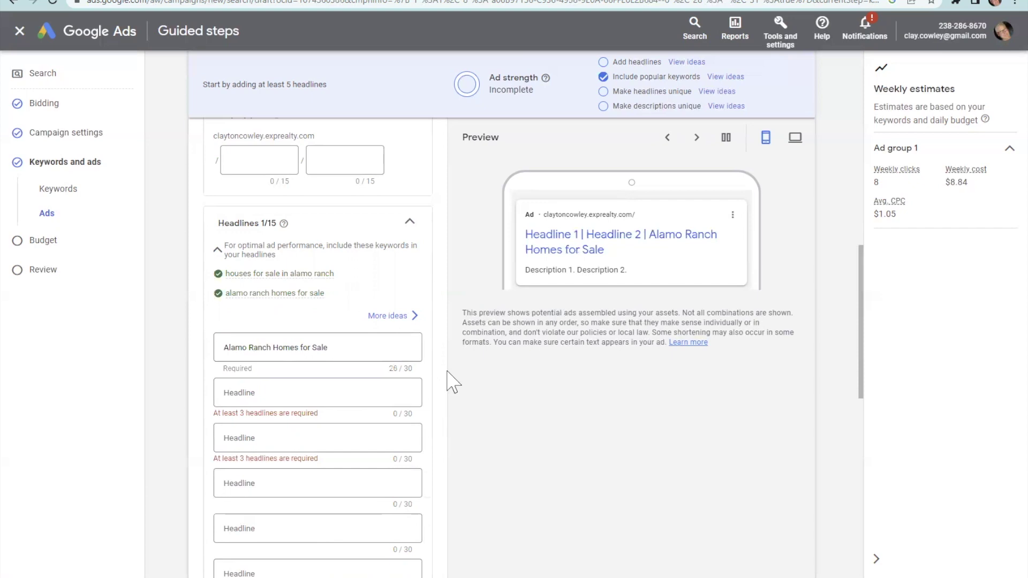
Step: Enter 'Top 10 Homes For Sale' and 'Search Like a Realtor' as headlines two and three
click(354, 394)
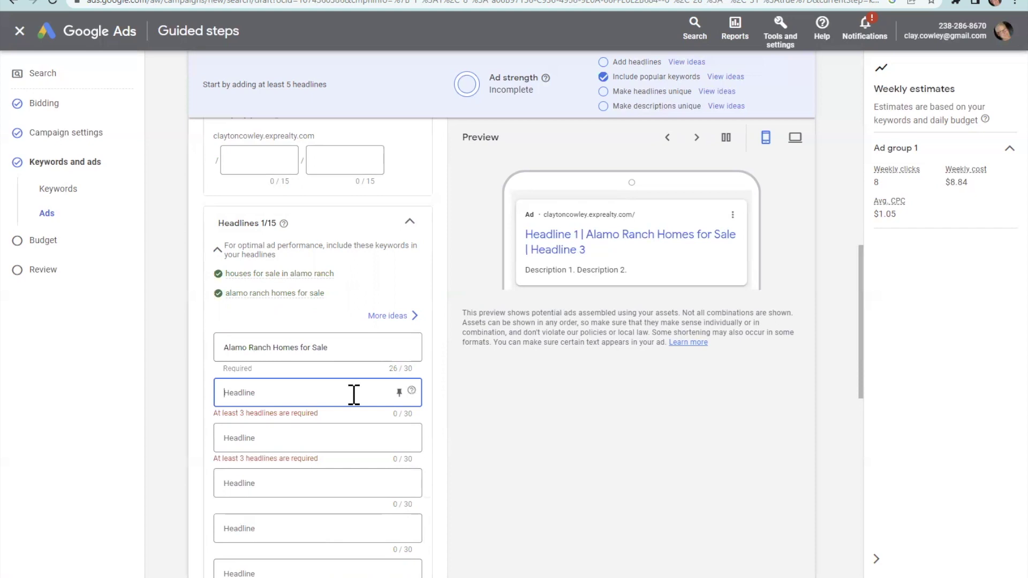
text(Top !0)
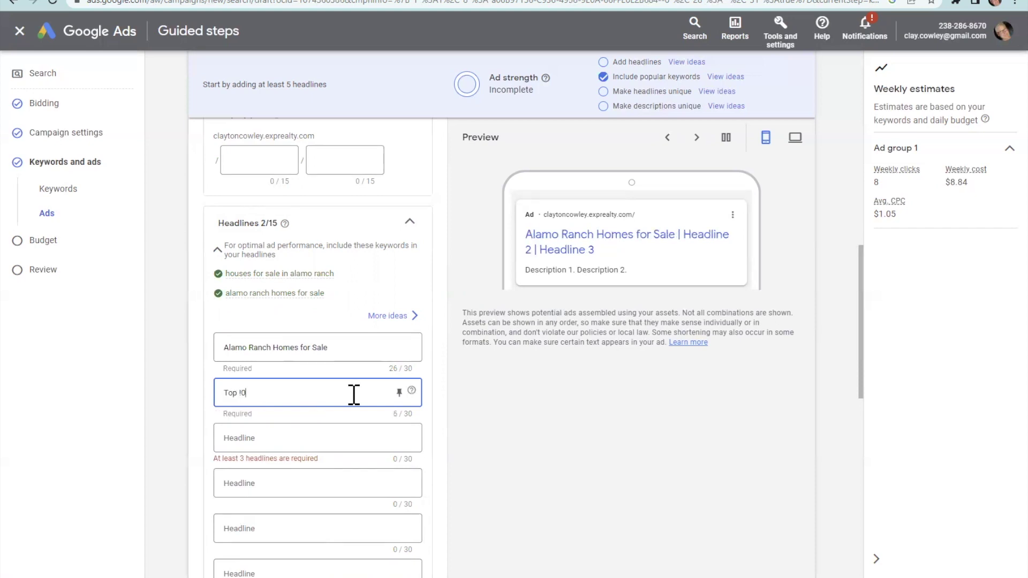
key(BackSpace)
key(BackSpace)
text(10 Homes F)
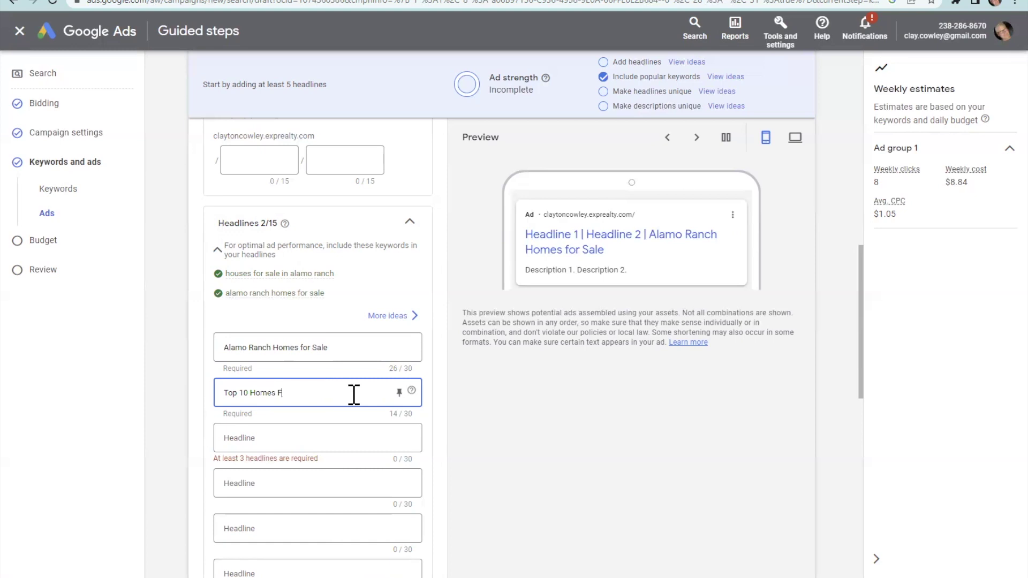
text(or S)
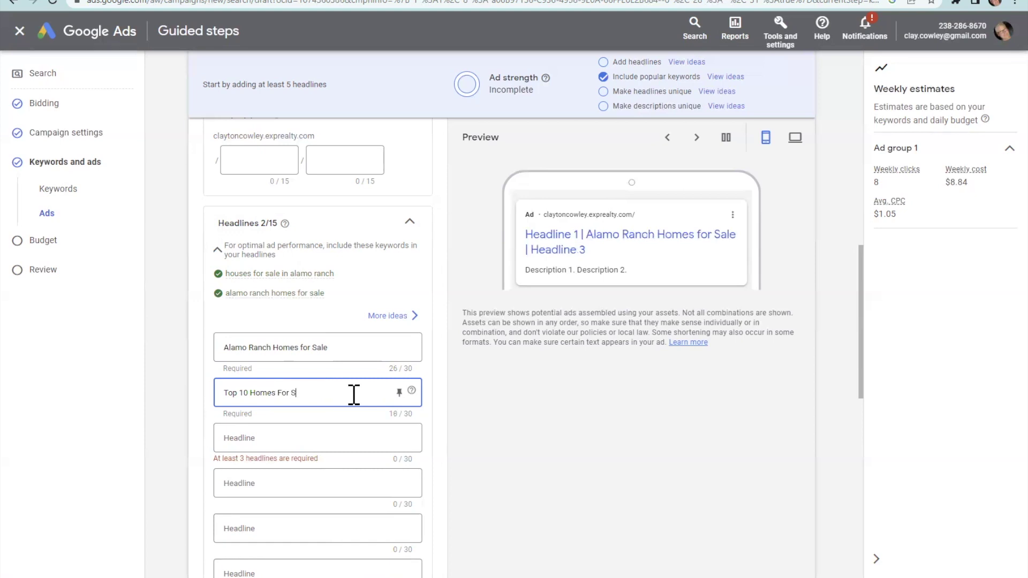
key(BackSpace)
key(BackSpace)
key(BackSpace)
key(BackSpace)
key(BackSpace)
key(BackSpace)
key(BackSpace)
key(BackSpace)
key(BackSpace)
key(BackSpace)
key(BackSpace)
key(BackSpace)
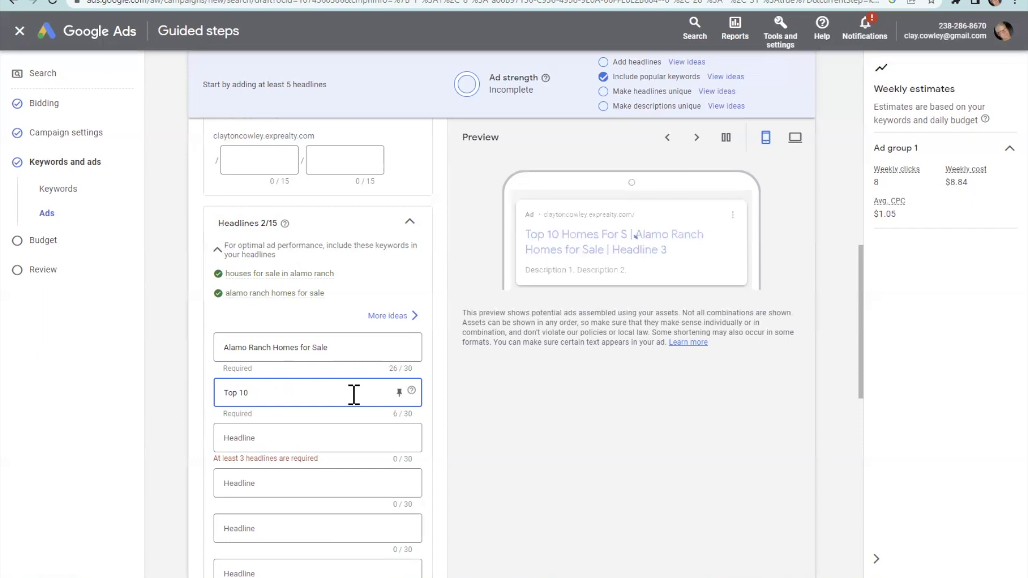
text(Homes For Sale)
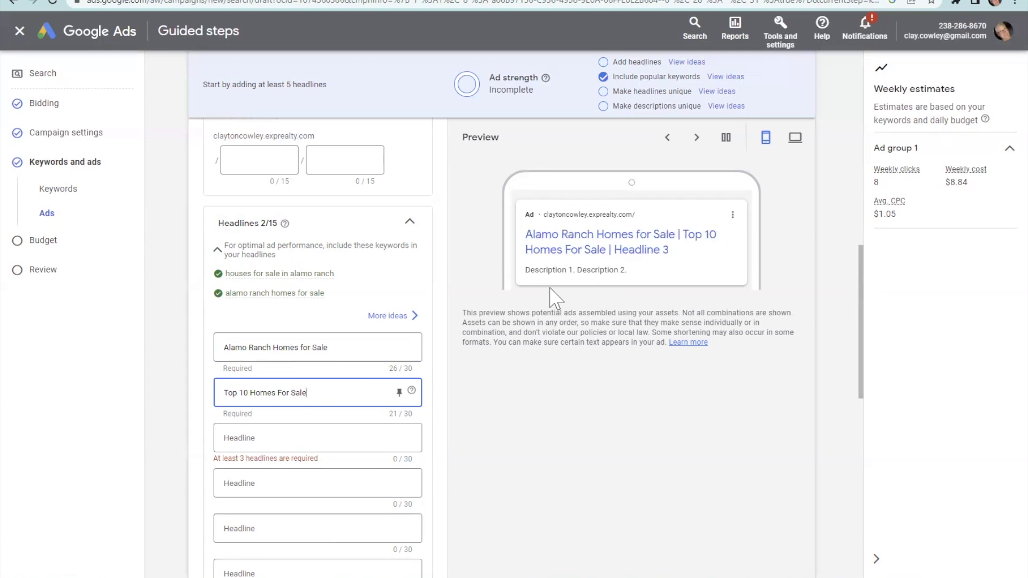
click(314, 442)
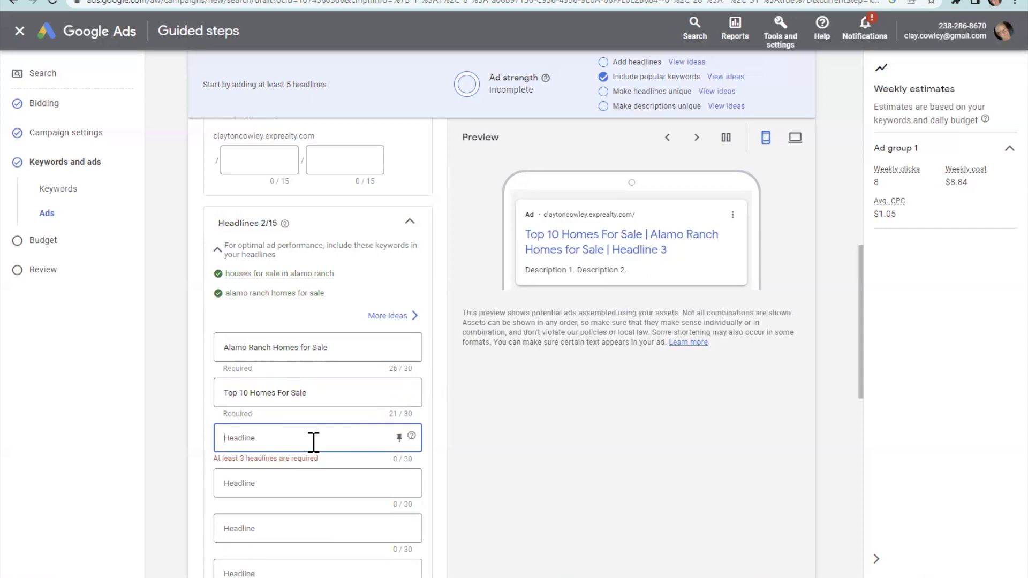
text(Search Like )
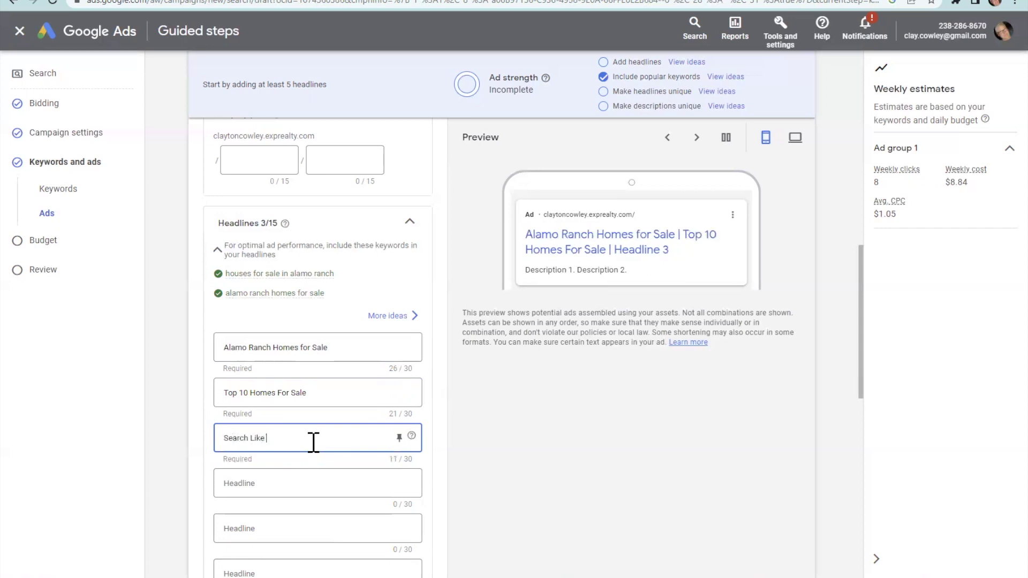
text( a Realtor)
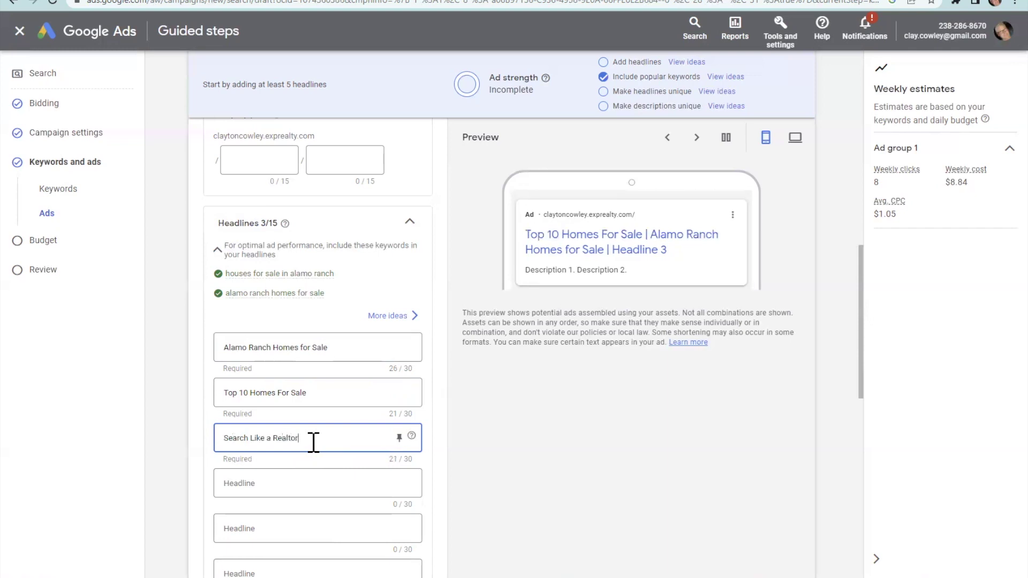
click(517, 484)
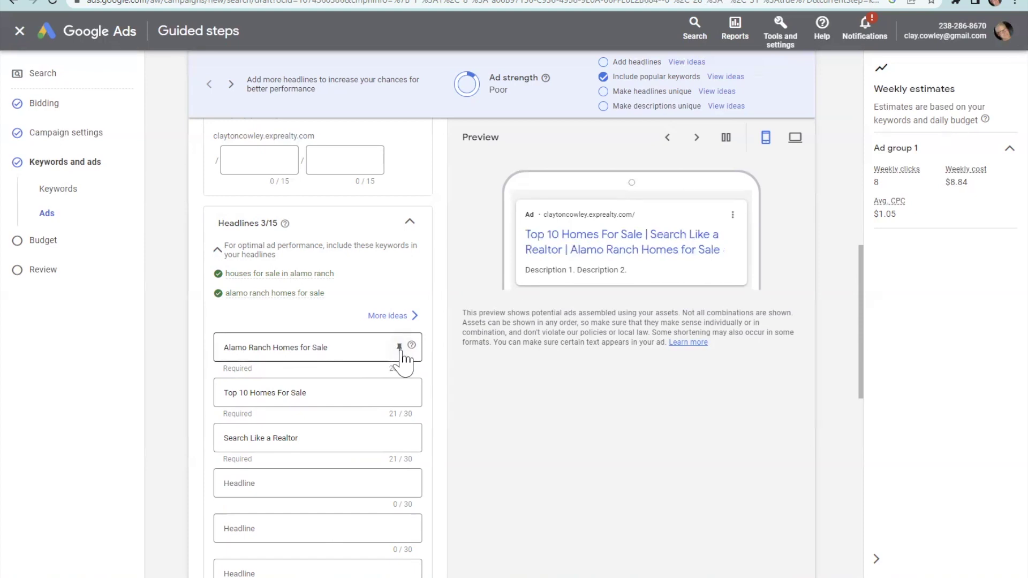
Step: Pin the 'Alamo Ranch Homes for Sale' headline to show only in position 1
click(400, 347)
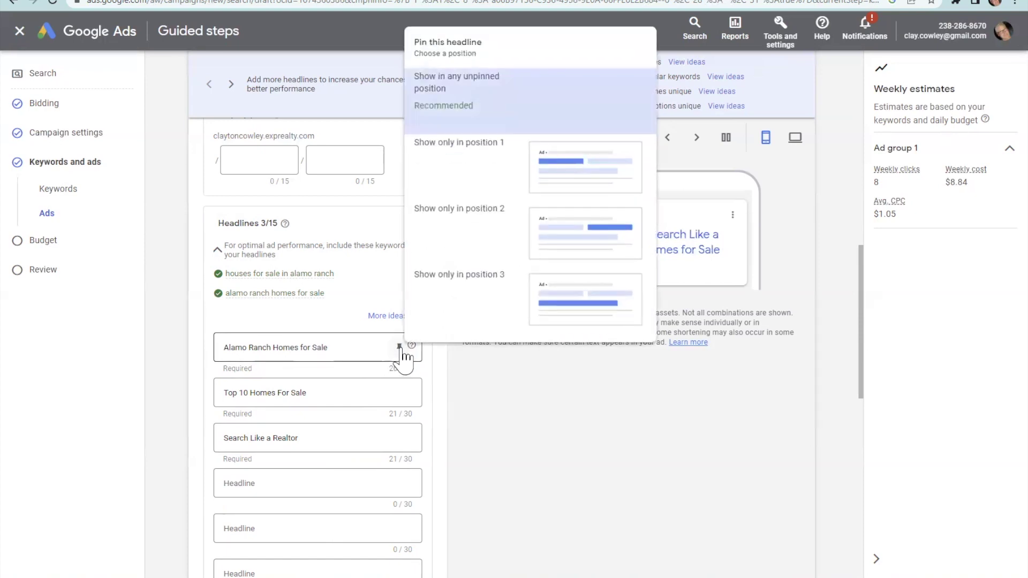
click(567, 187)
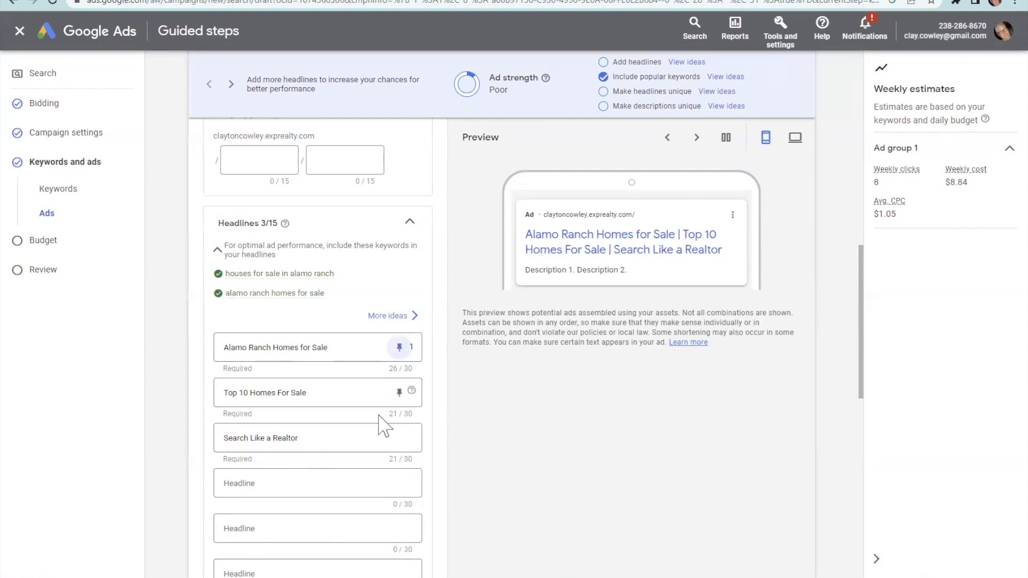
scroll(379, 420, down, 2)
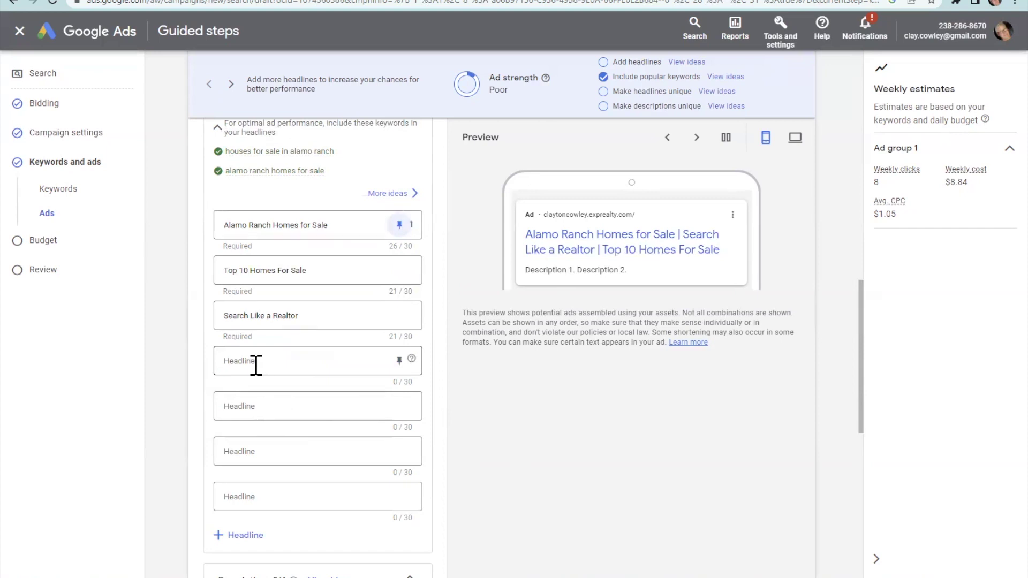
scroll(267, 374, down, 6)
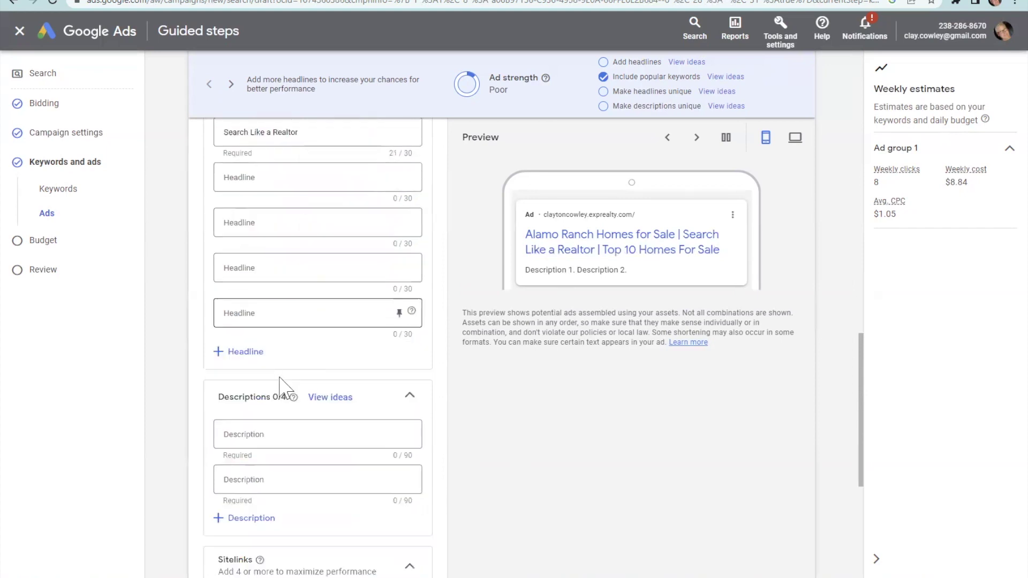
scroll(283, 375, up, 5)
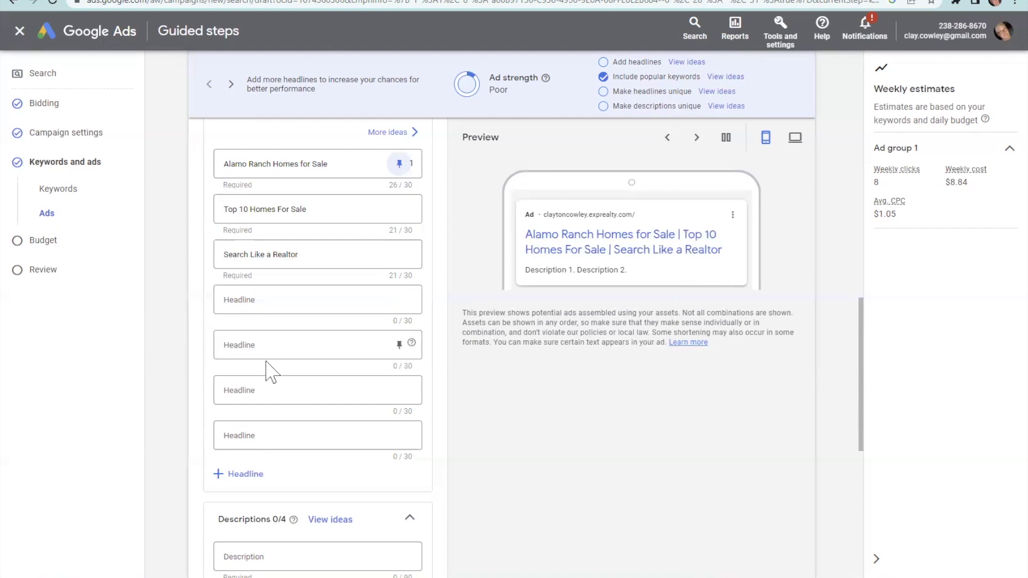
Step: Scroll past the three headlines to the ad's first empty Description field
scroll(256, 435, down, 3)
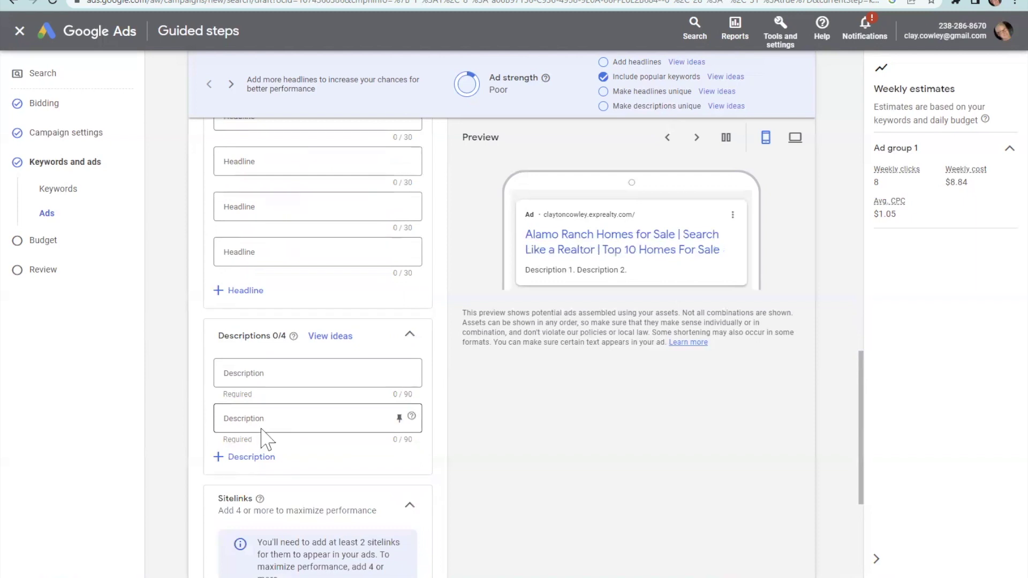
scroll(278, 412, down, 1)
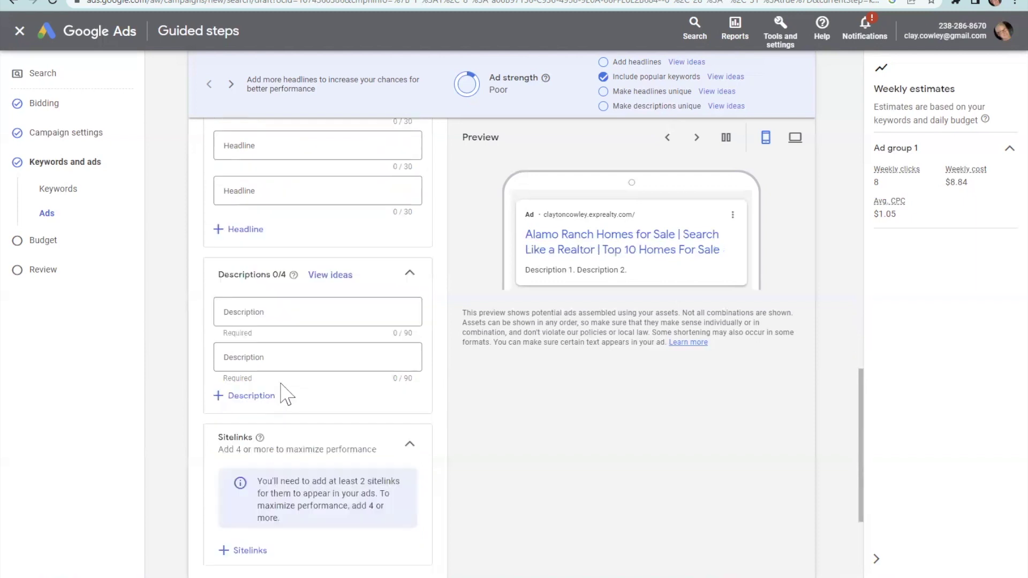
click(259, 316)
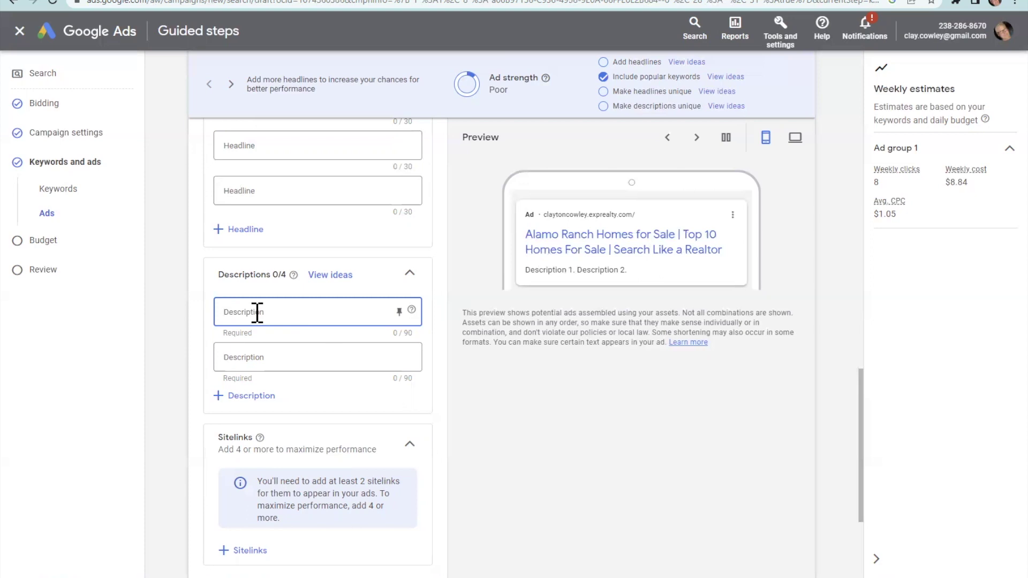
Step: Write the first description 'Virtual Tours, Walkscore, Streetview & More!', correcting typos along the way
text(Virtua)
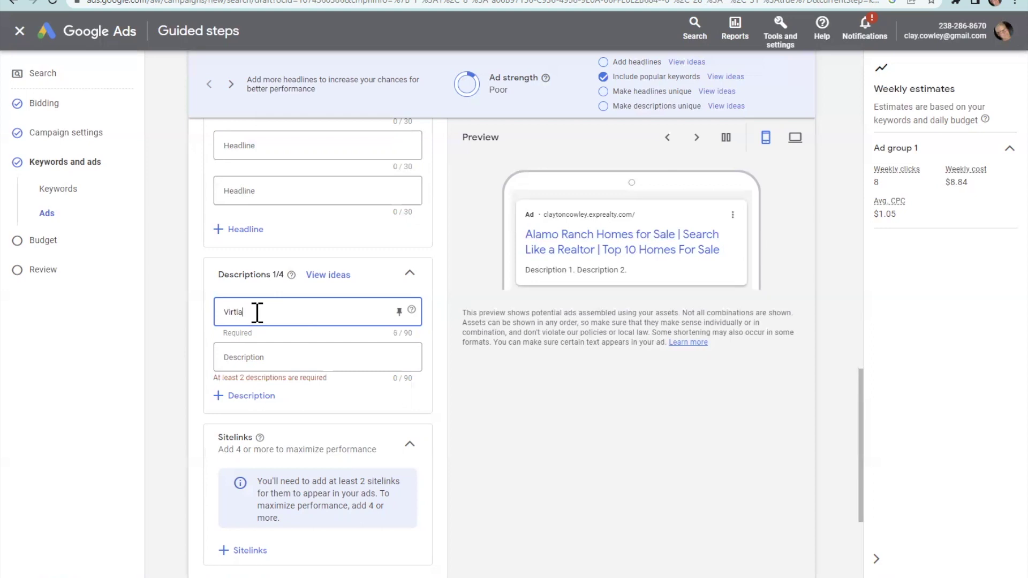
key(BackSpace)
key(BackSpace)
text(ual To)
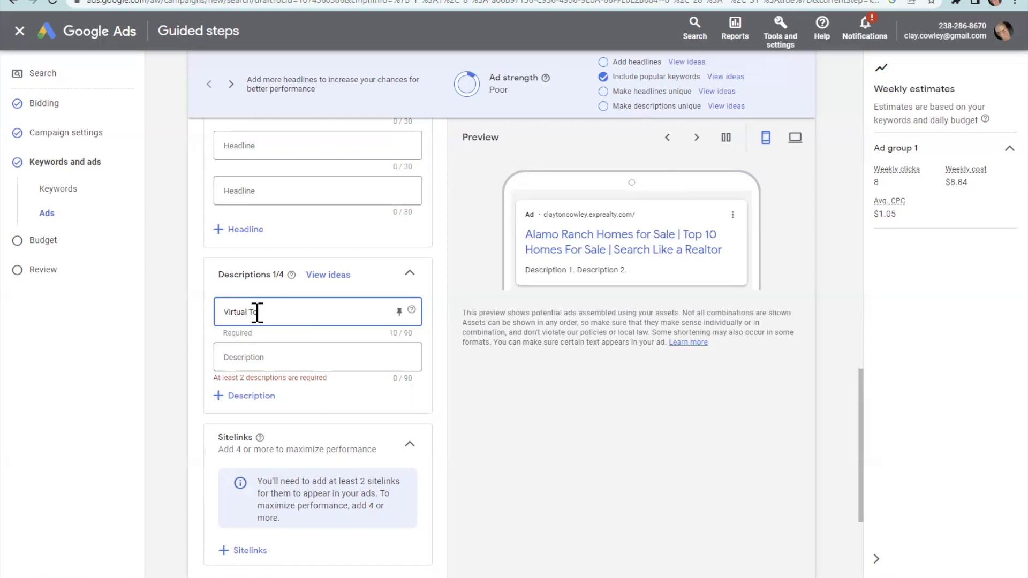
text(urs, Walk)
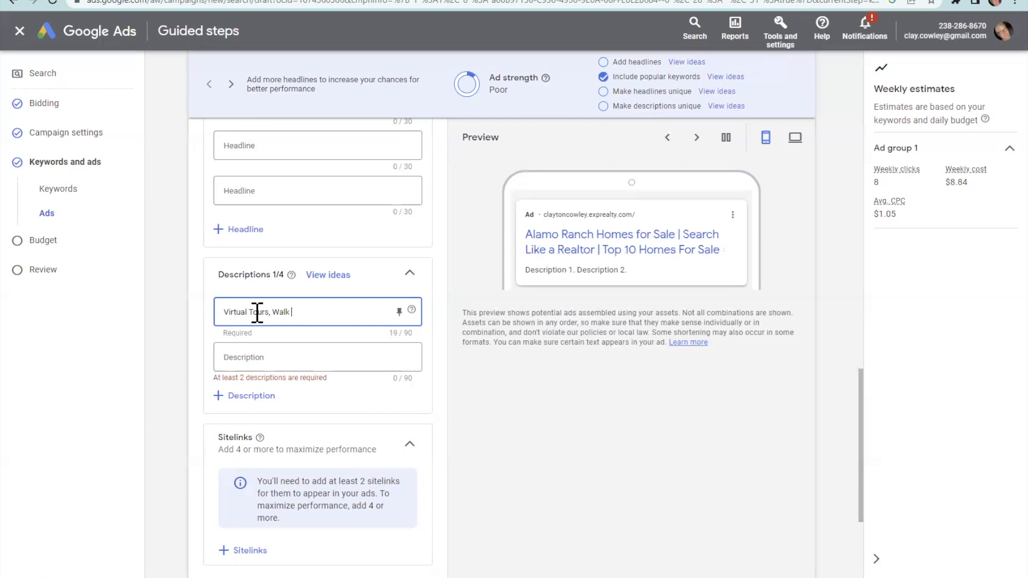
text( Score)
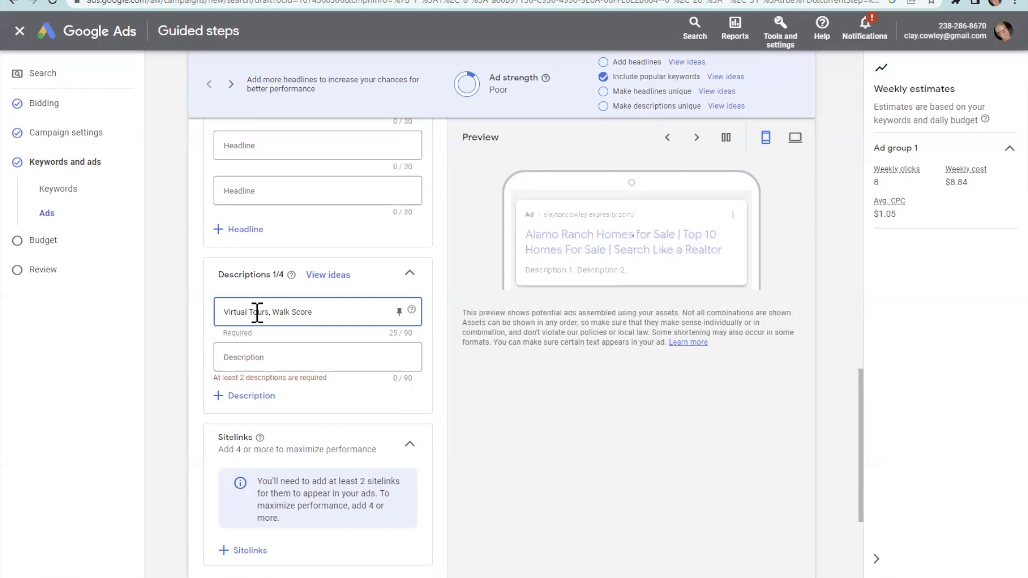
text(, Stre)
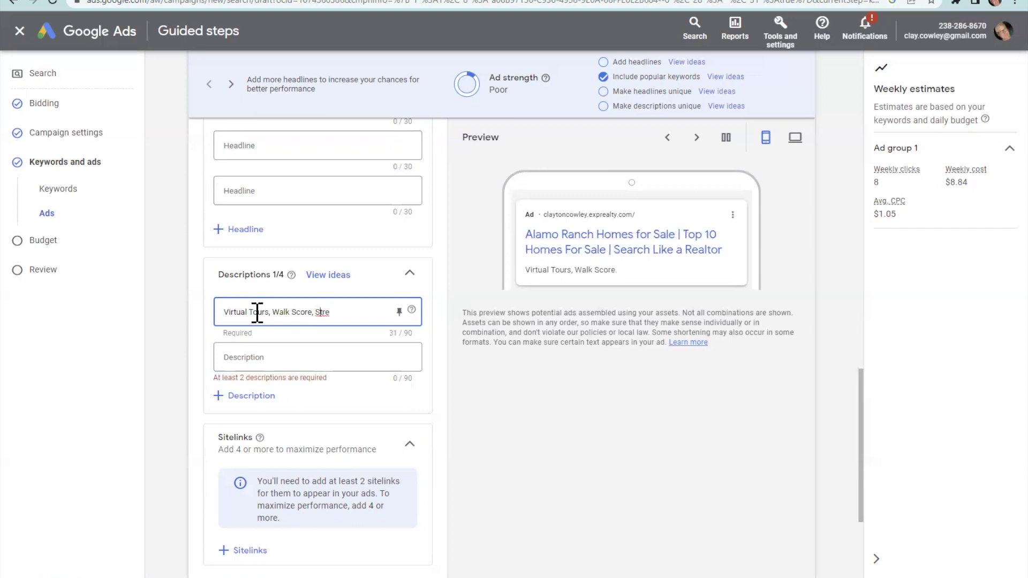
key(Left)
key(Left)
key(Left)
key(Left)
key(Left)
key(Left)
key(Left)
key(BackSpace)
key(BackSpace)
text(s)
key(Right)
key(Right)
key(Right)
key(Right)
key(Right)
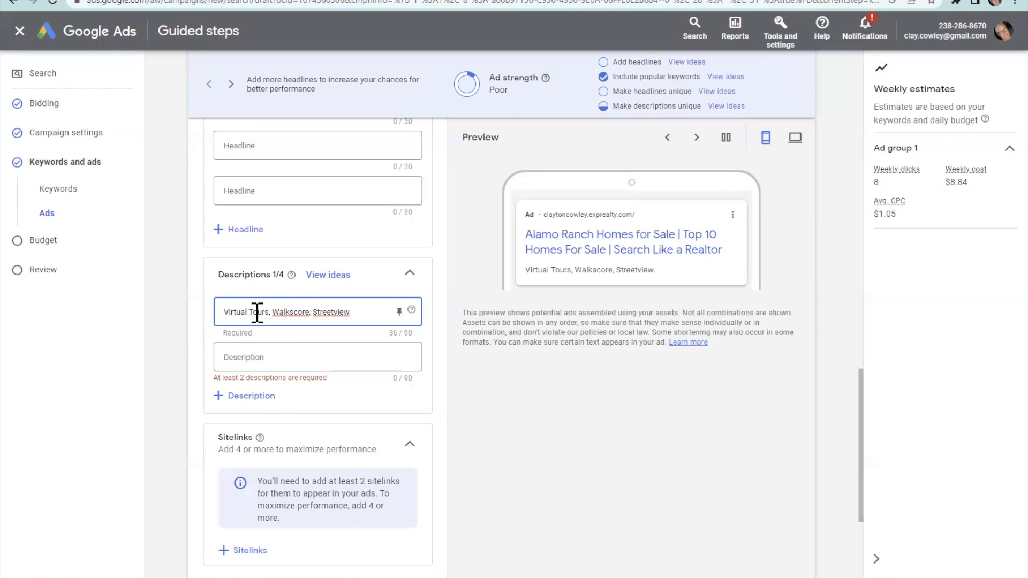
text(& More!)
click(256, 357)
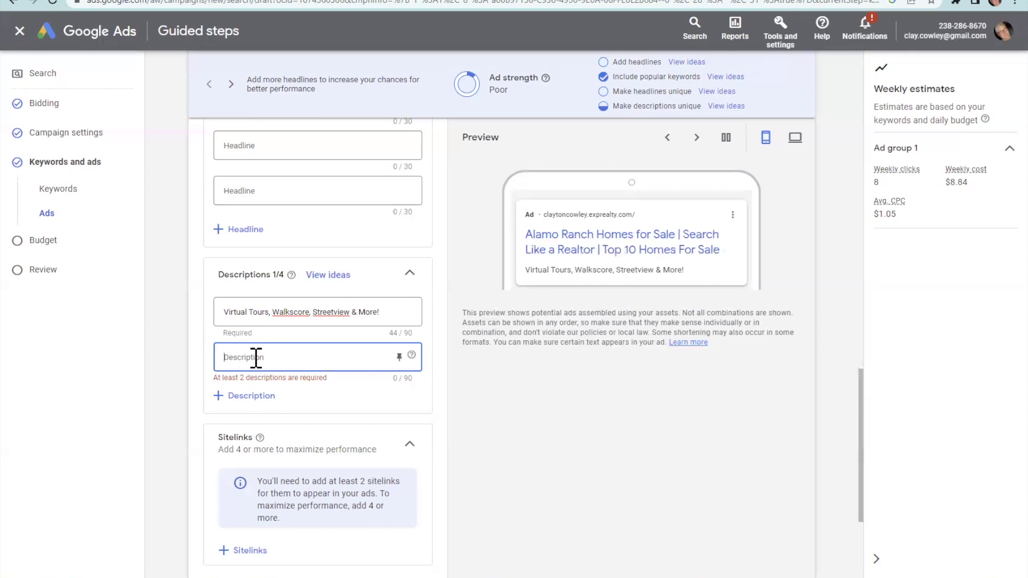
Step: Enter the second description 'Signup for Instant Access & Receive Daily Email Updates!'
text(Signup for)
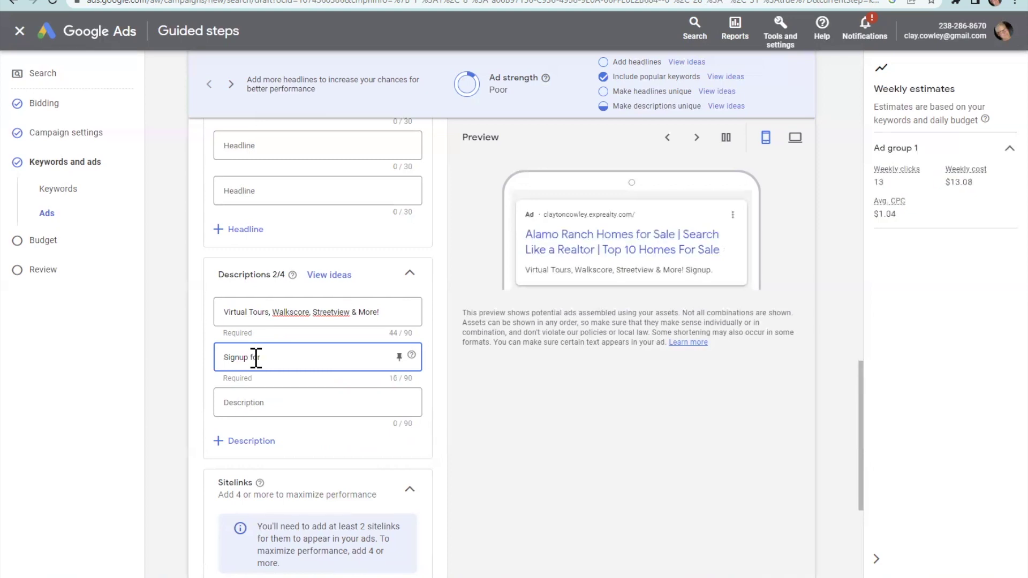
text(Insta)
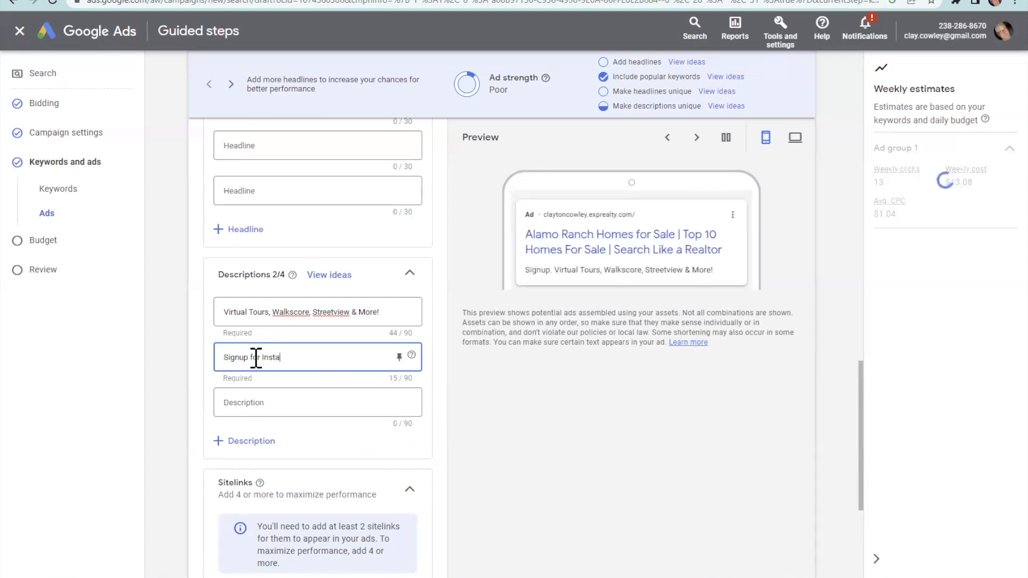
text(nt Access)
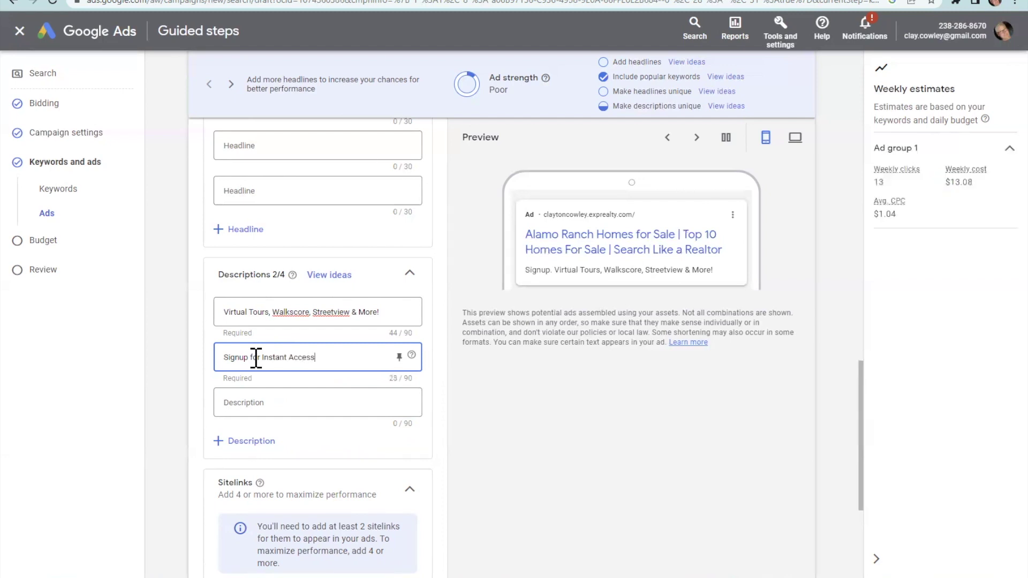
text( & Rec)
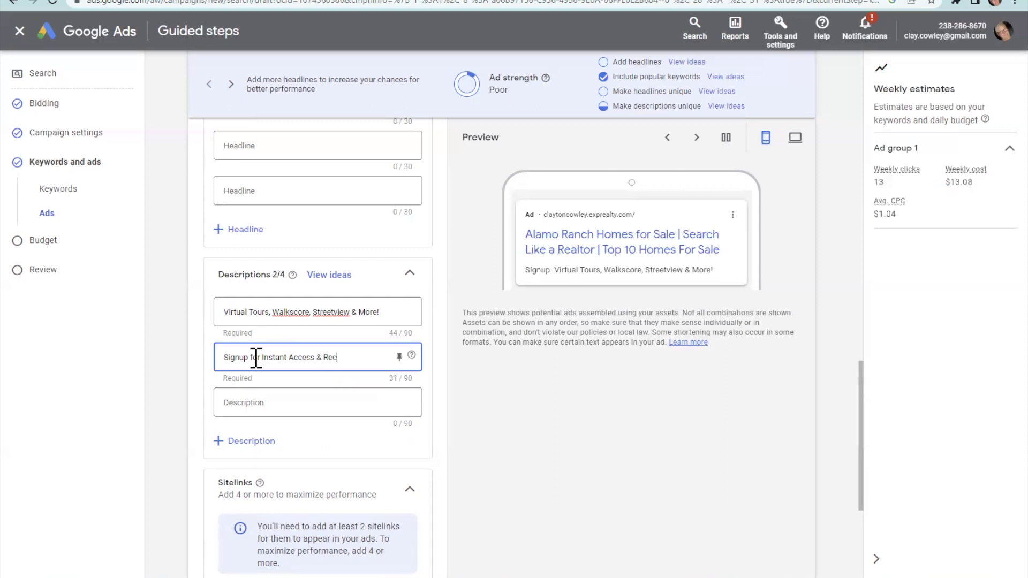
text(eive)
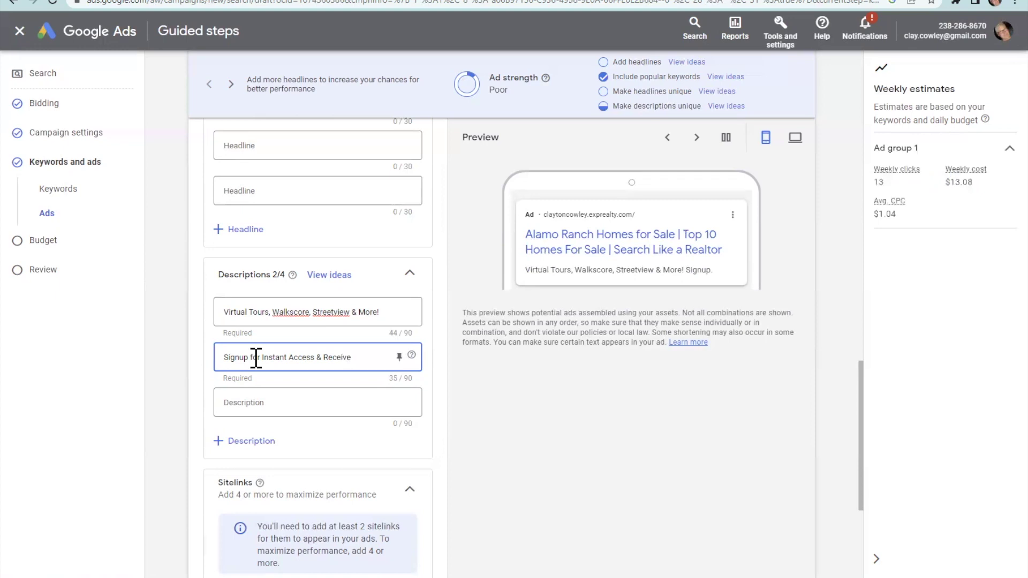
text( Da)
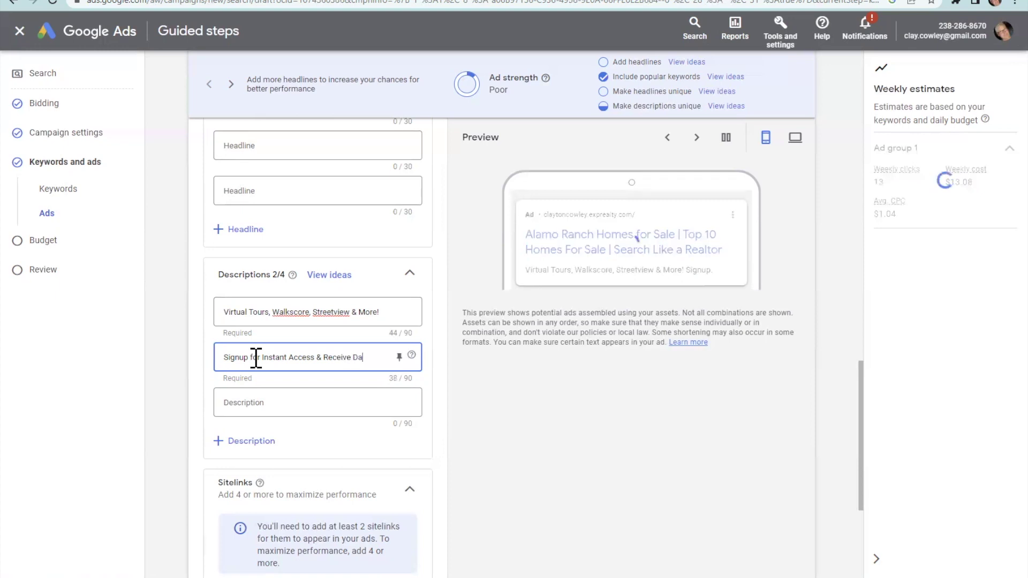
text(ily Email)
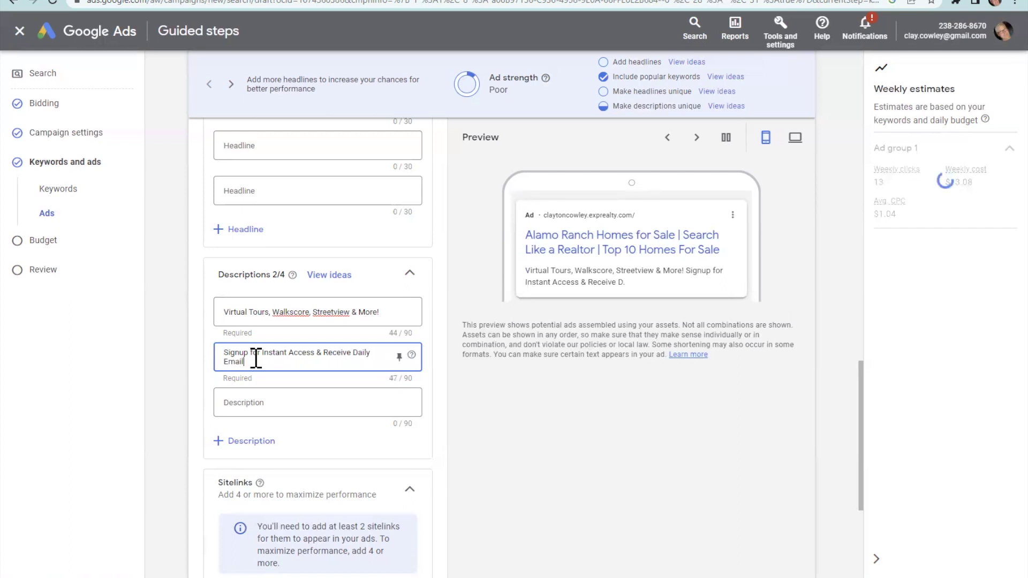
text( Updates!)
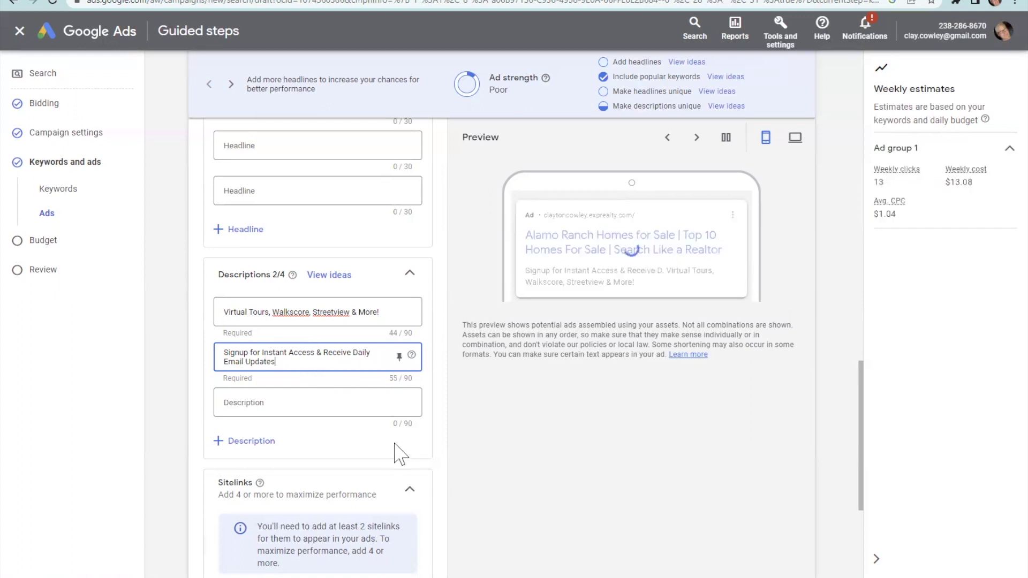
click(505, 471)
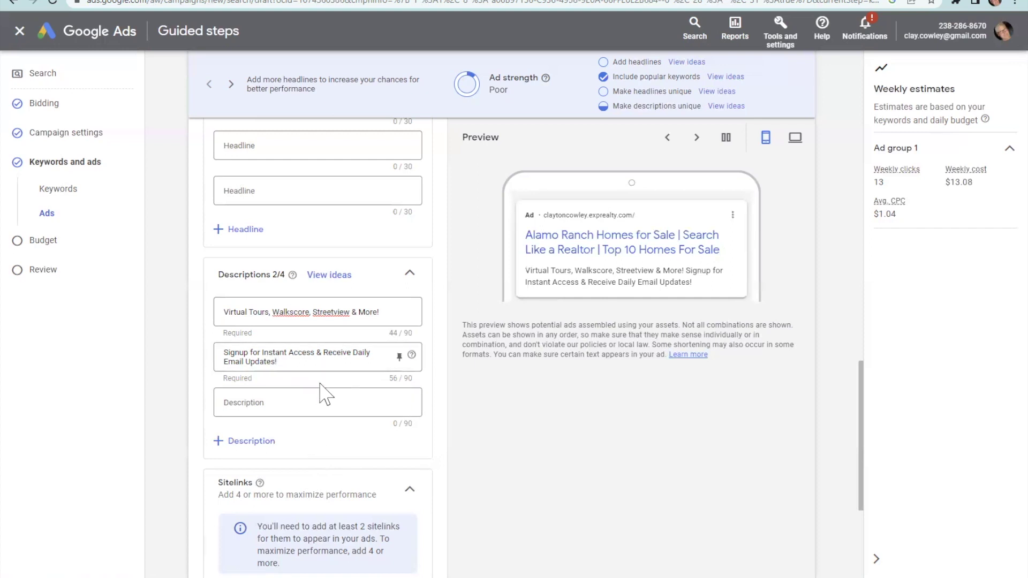
scroll(319, 391, down, 1)
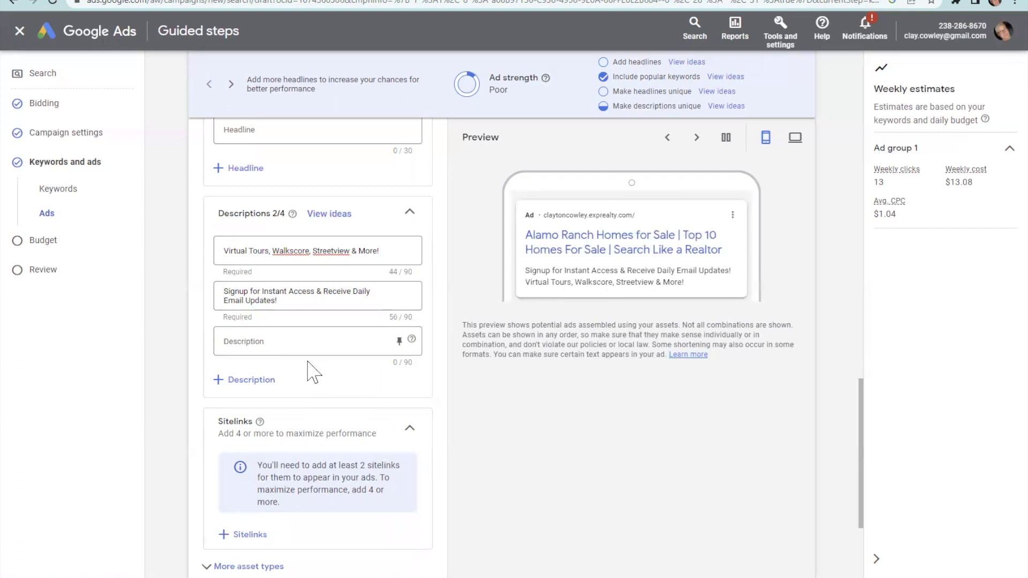
scroll(310, 374, down, 1)
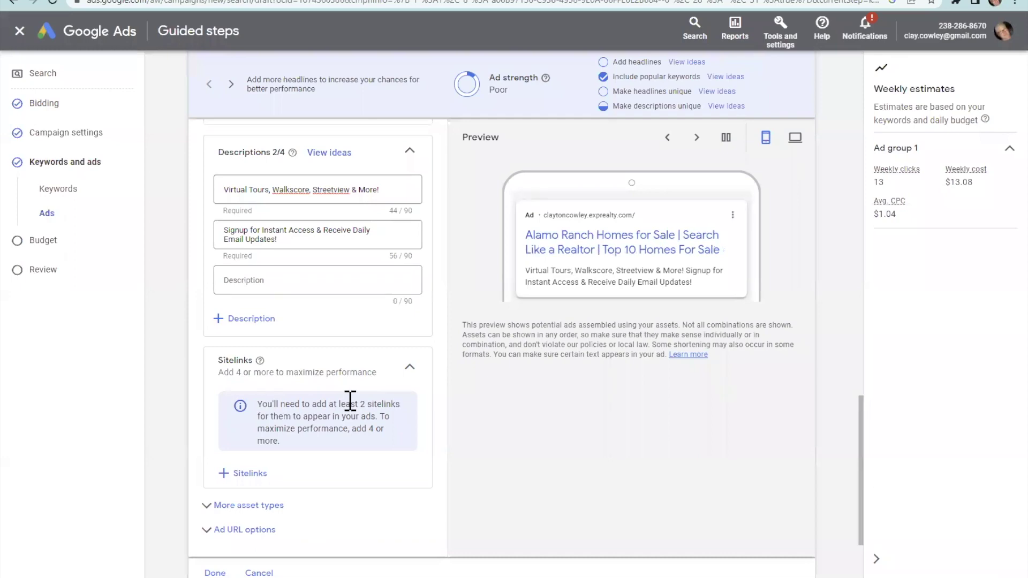
scroll(374, 369, up, 5)
scroll(373, 370, up, 10)
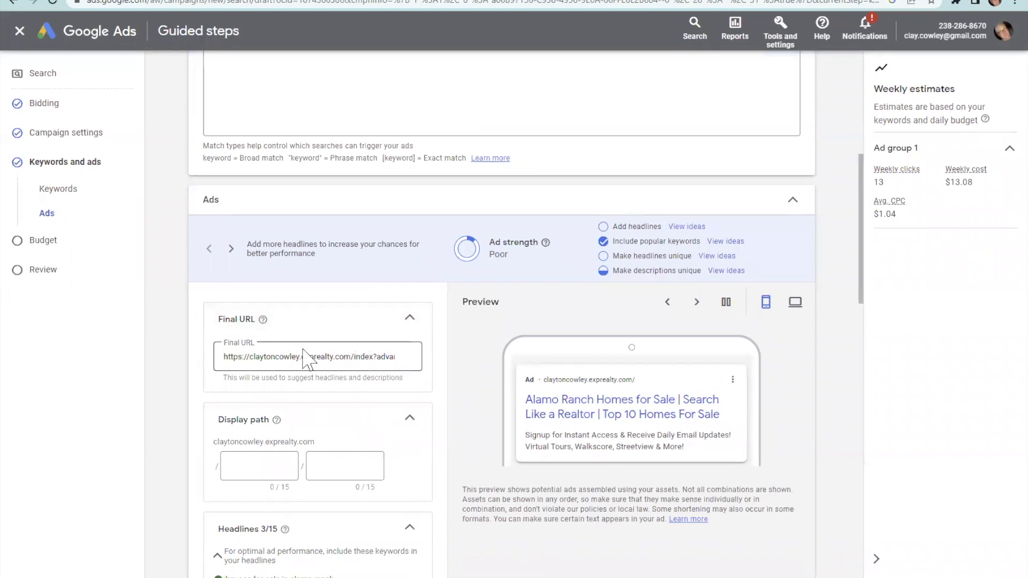
scroll(343, 383, down, 3)
scroll(340, 387, down, 10)
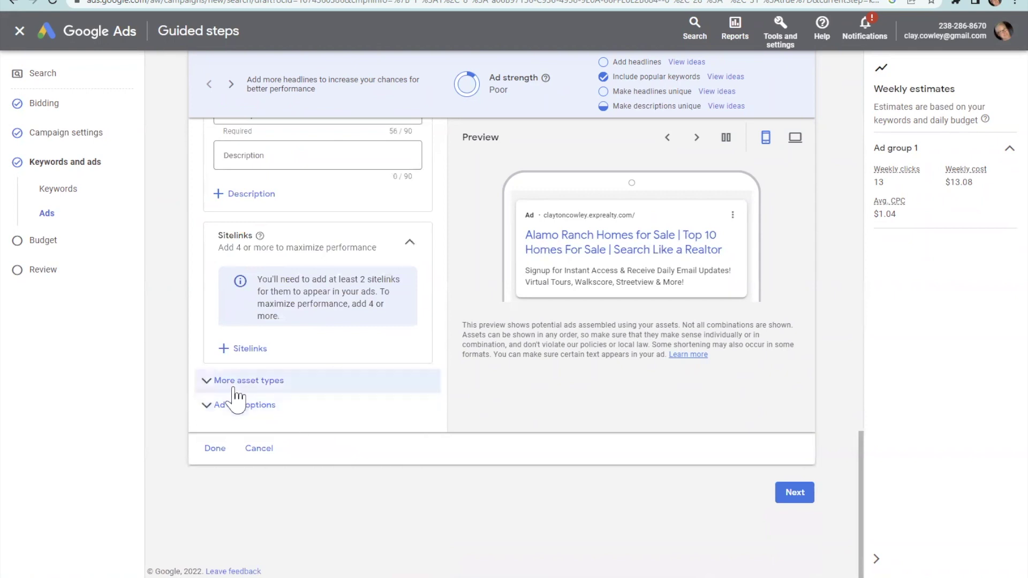
Step: Expand More asset types, browse the list, and bring up the + Calls panel
click(238, 381)
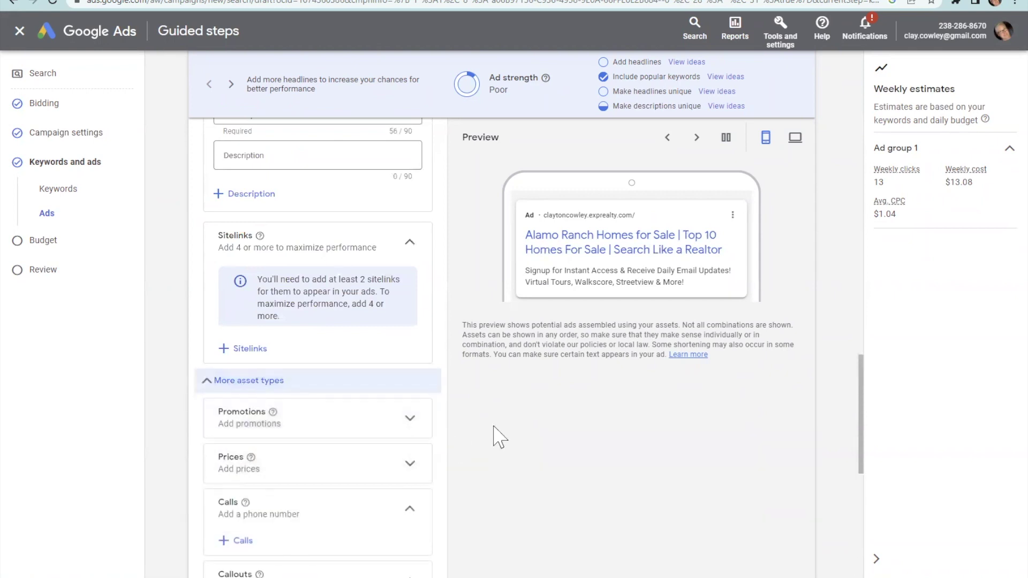
scroll(488, 423, down, 2)
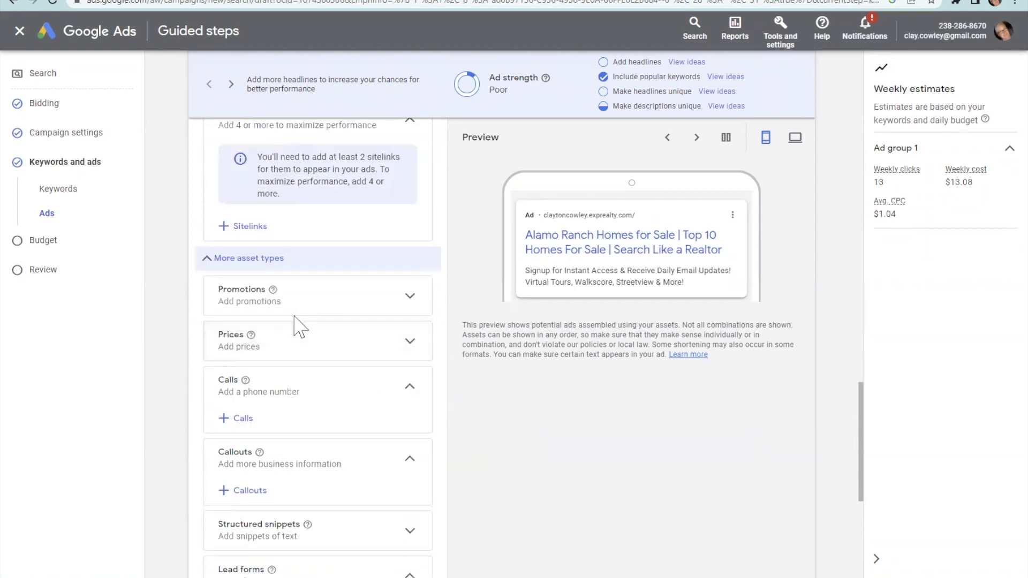
scroll(299, 410, down, 1)
scroll(298, 412, down, 3)
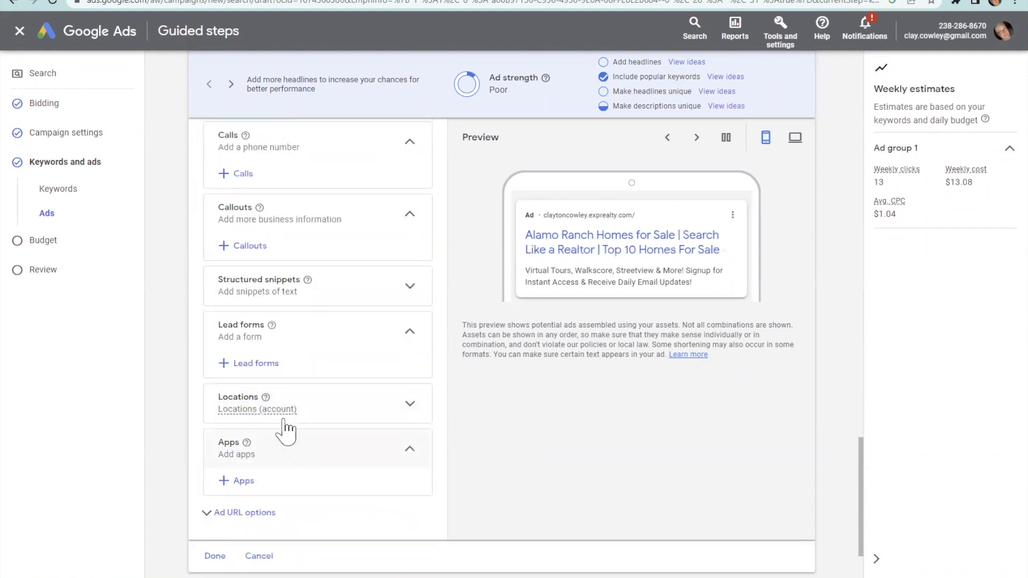
scroll(294, 367, up, 2)
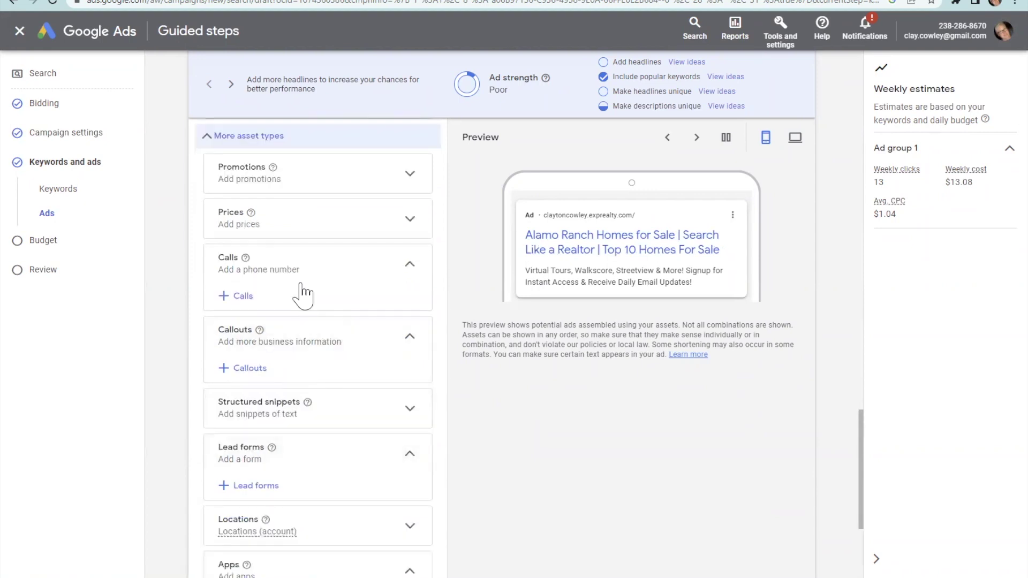
scroll(304, 292, up, 1)
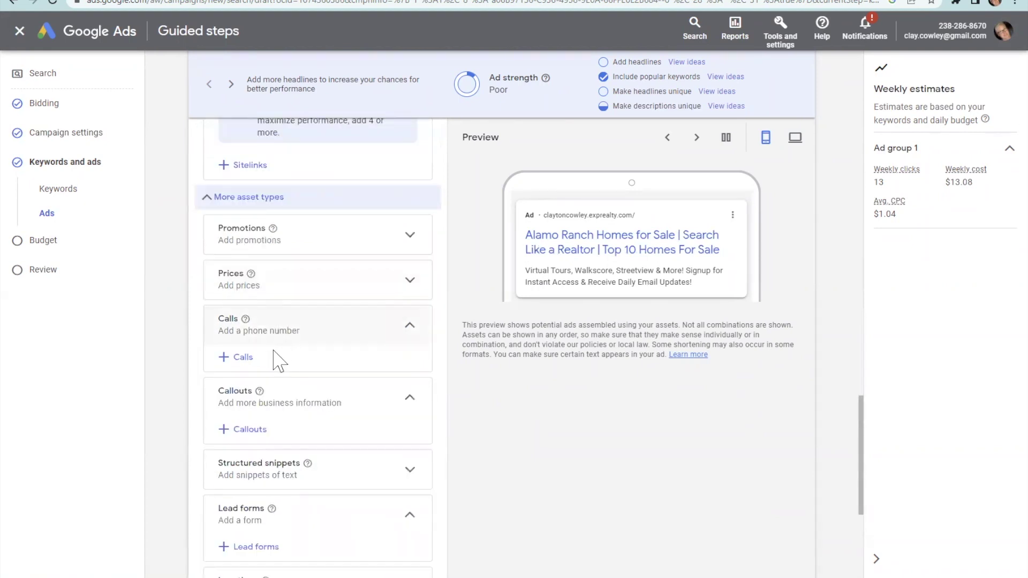
click(315, 364)
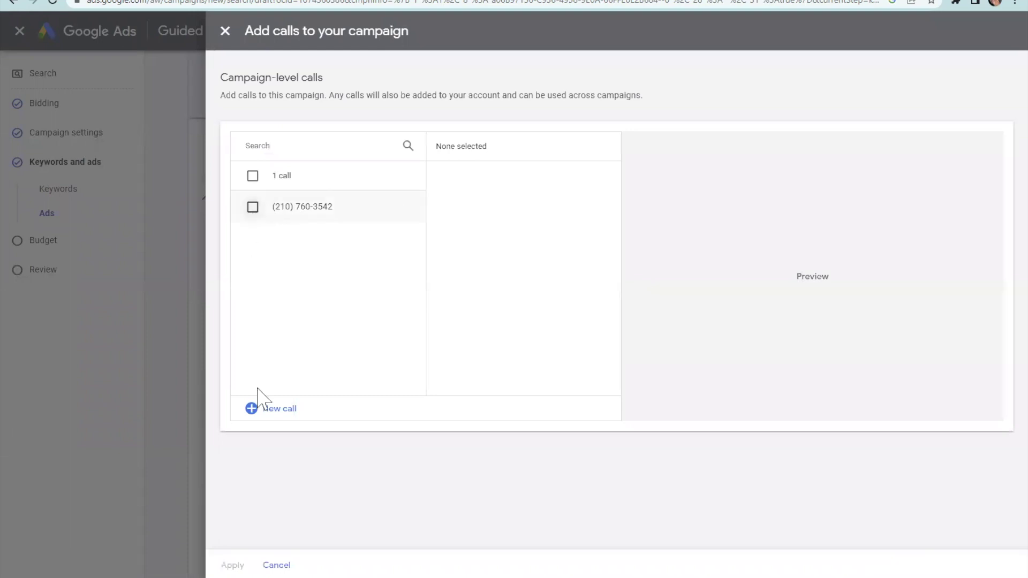
Step: Add the account's existing phone number to the ad as a call asset
click(230, 566)
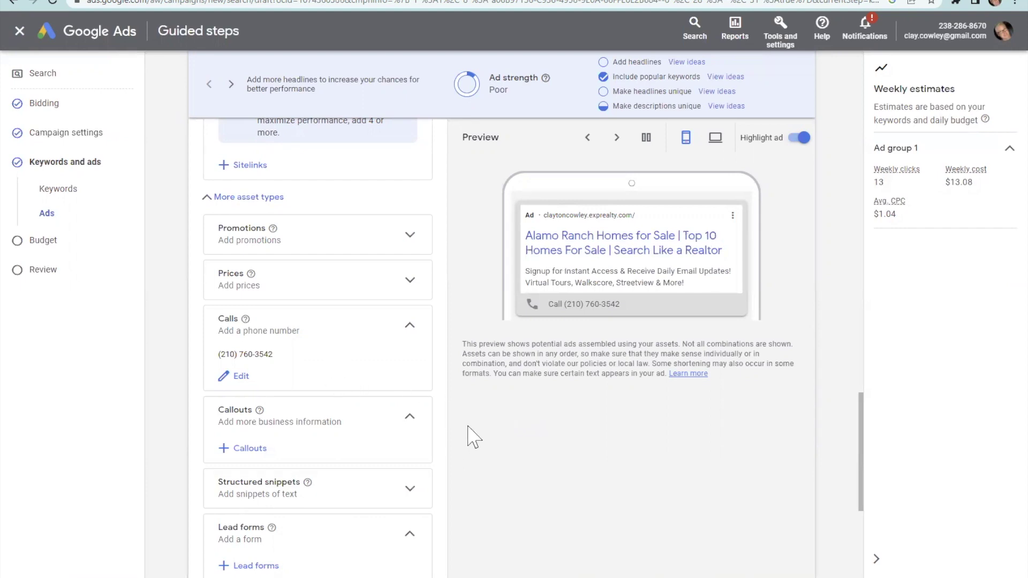
scroll(468, 426, down, 3)
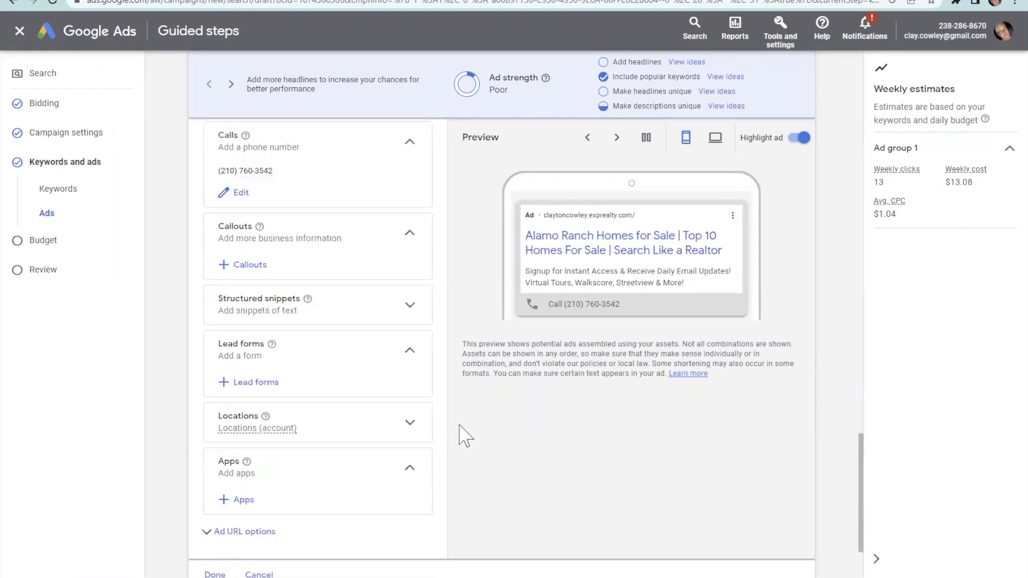
scroll(466, 436, down, 2)
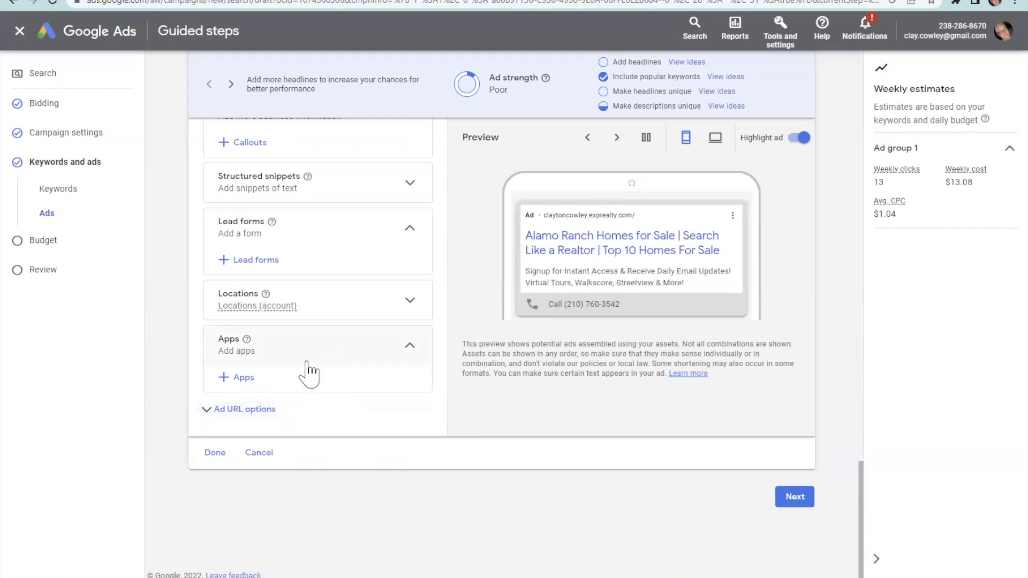
scroll(284, 402, down, 1)
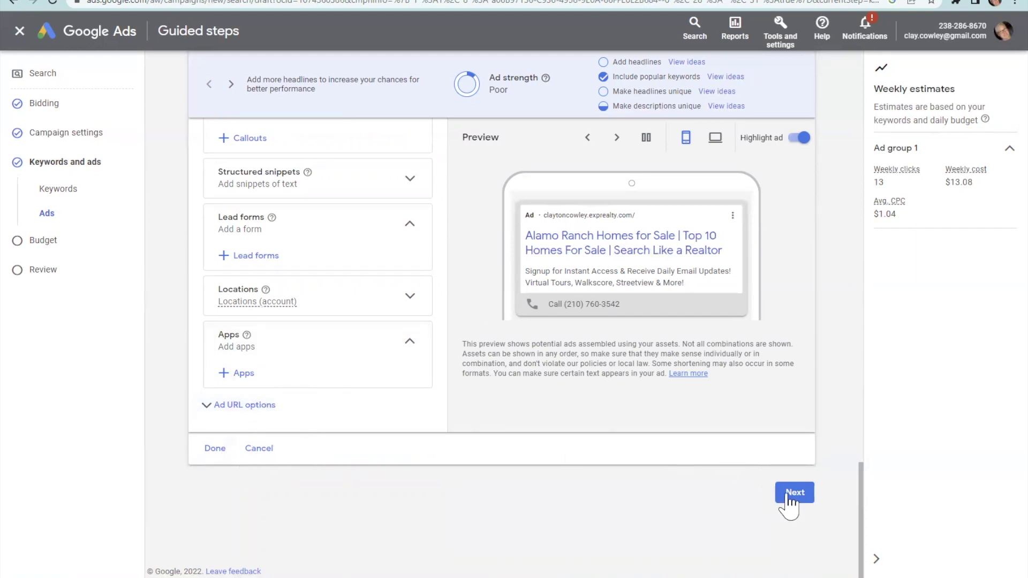
scroll(616, 417, up, 1)
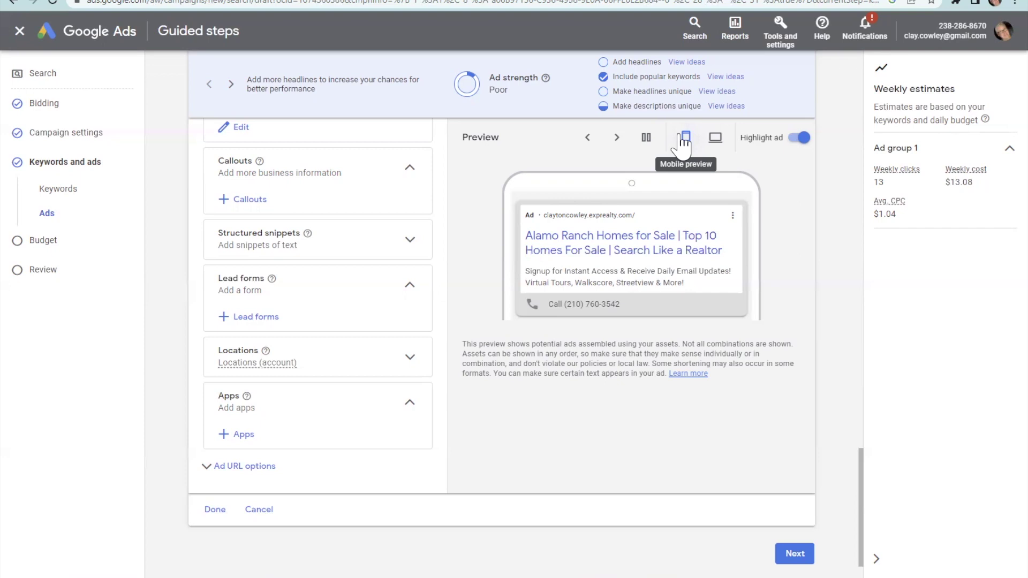
Step: Check desktop and mobile ad previews, cycle combinations, and proceed to the Budget step
click(716, 143)
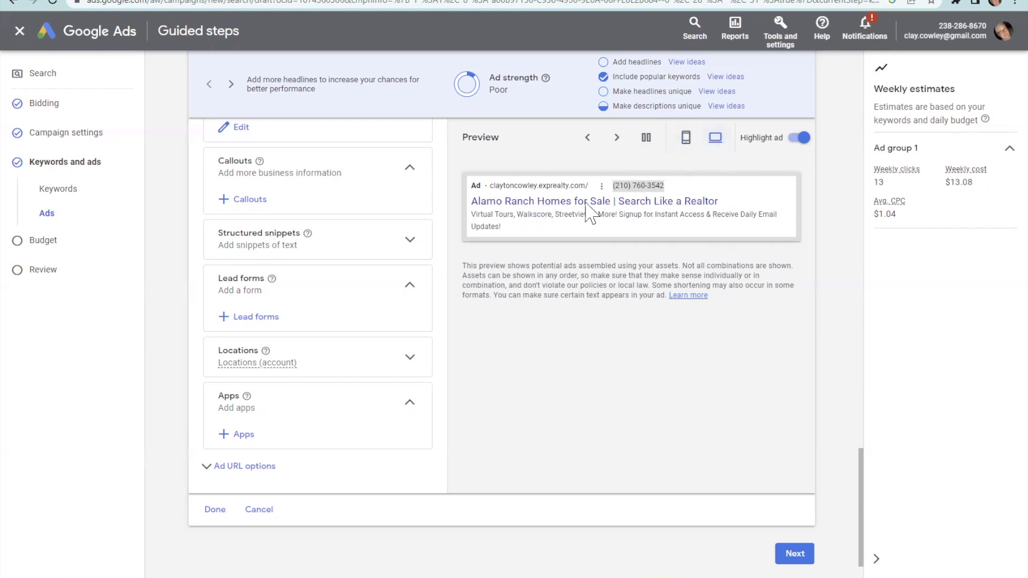
click(686, 141)
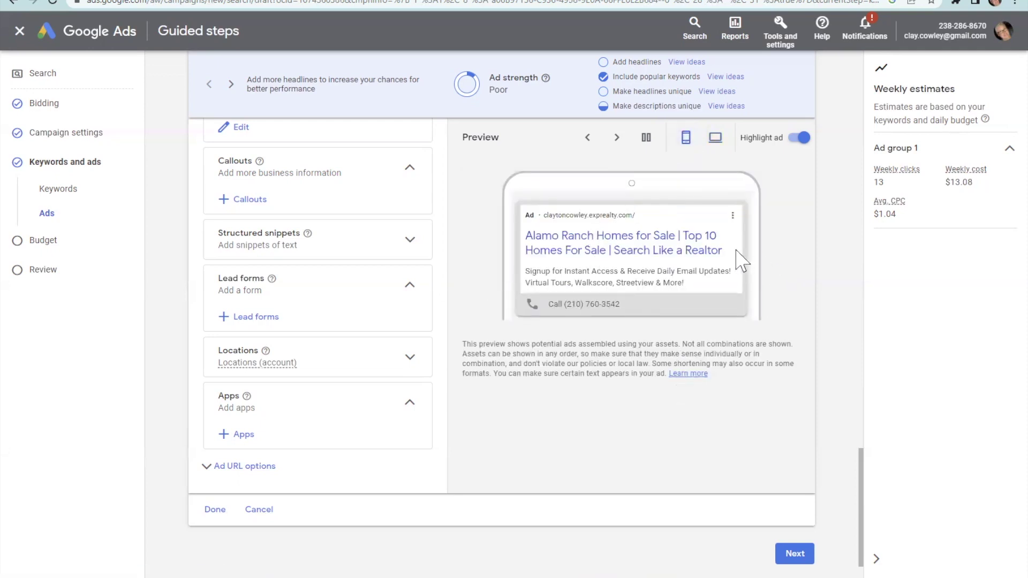
click(587, 138)
click(617, 138)
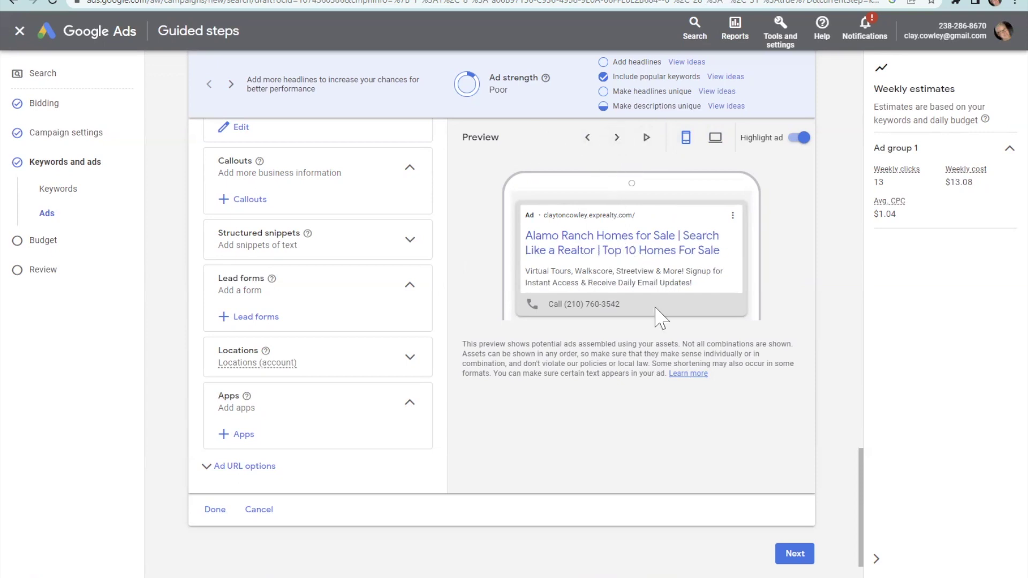
click(792, 555)
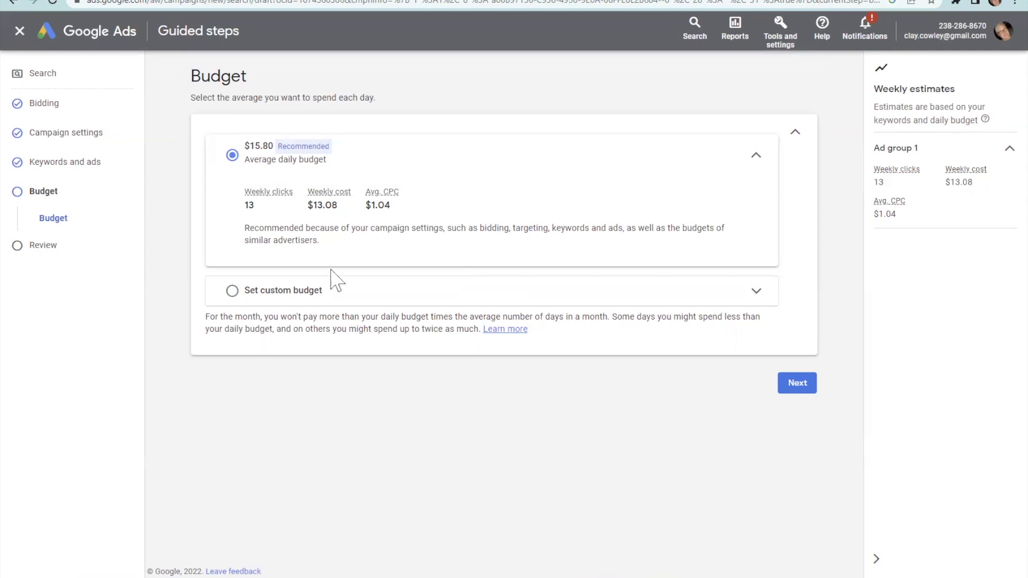
Step: Set a custom $10.00 daily budget and continue to the campaign review
click(234, 295)
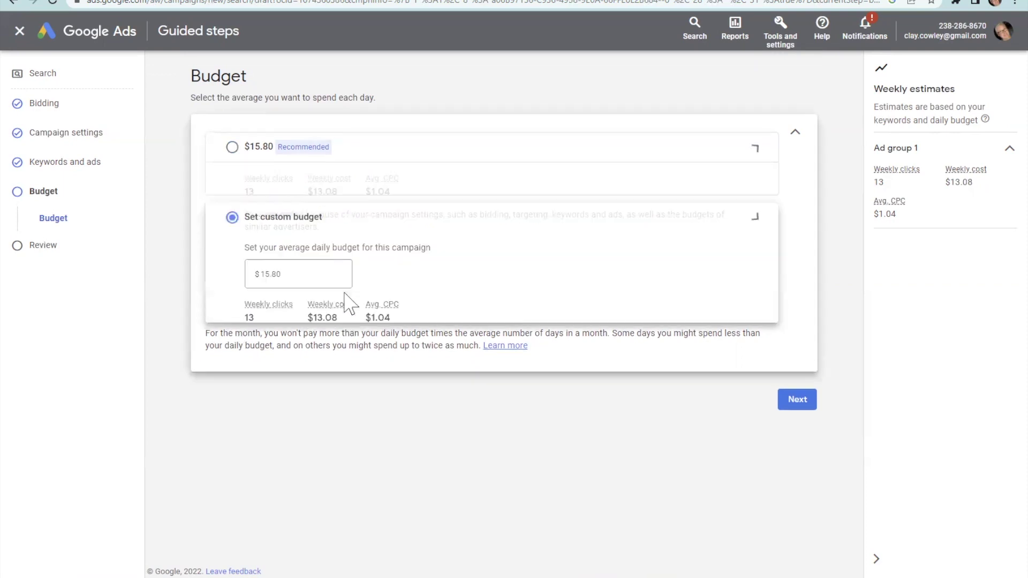
click(289, 238)
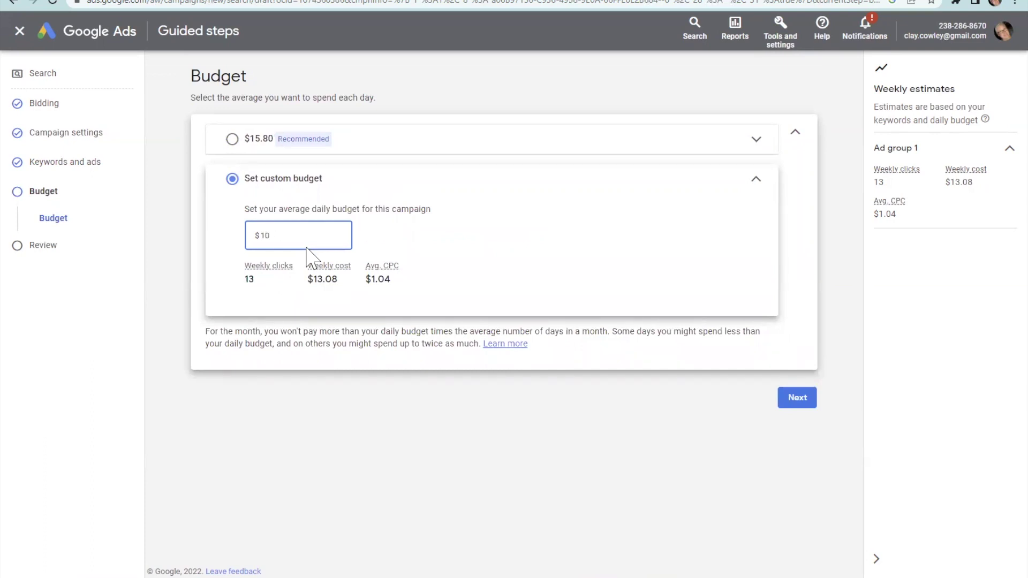
click(574, 238)
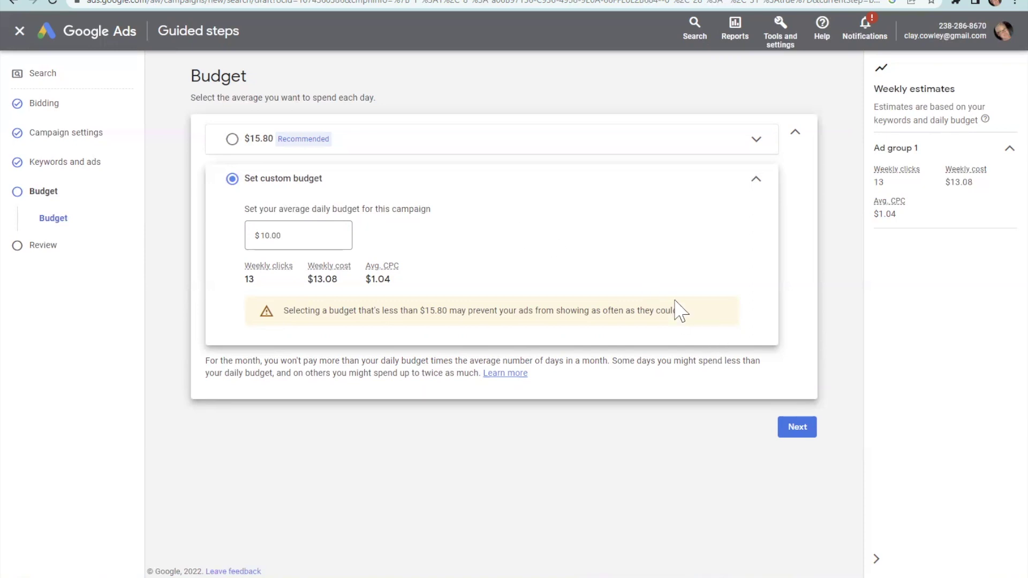
click(797, 428)
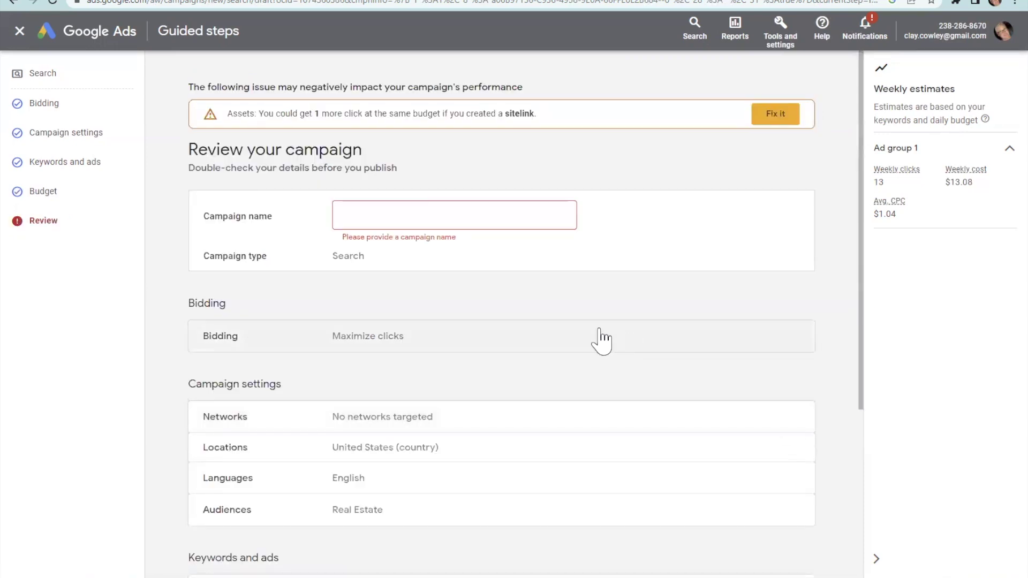
Step: Name the campaign 'Alamo Ranch Homes For Sale' and scroll through its review summary
click(373, 206)
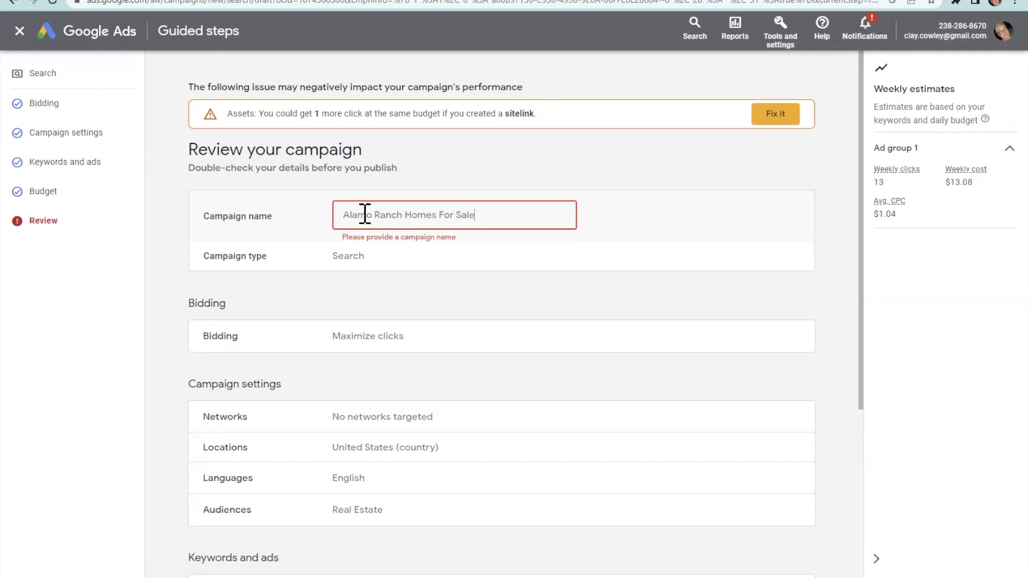
click(517, 300)
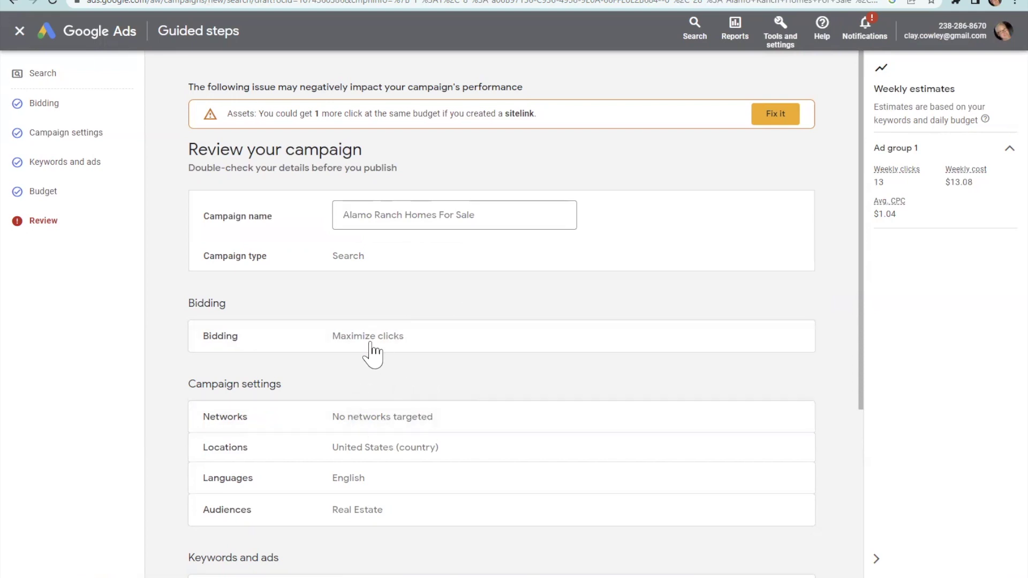
scroll(488, 323, down, 3)
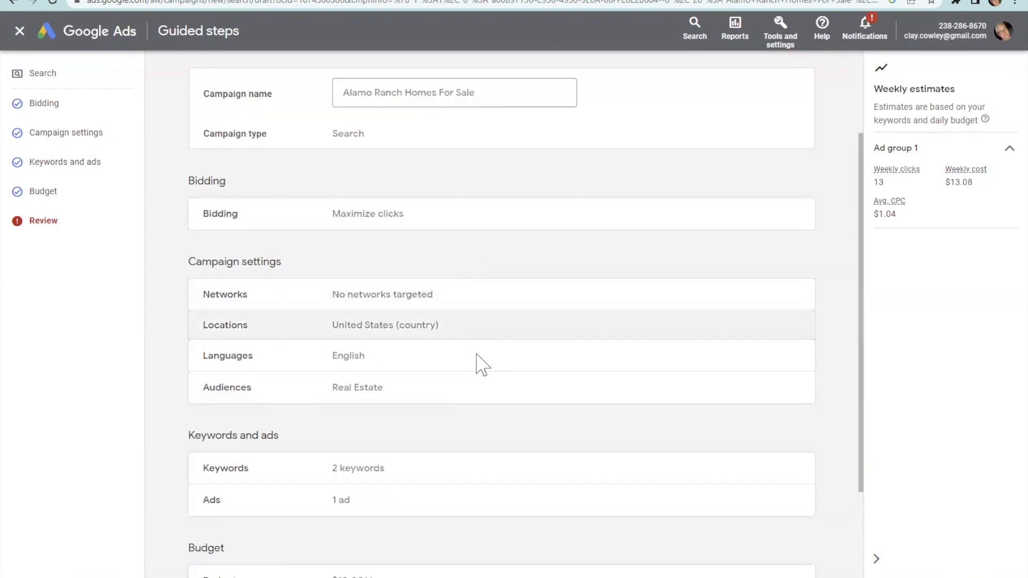
scroll(477, 362, down, 1)
scroll(476, 356, down, 1)
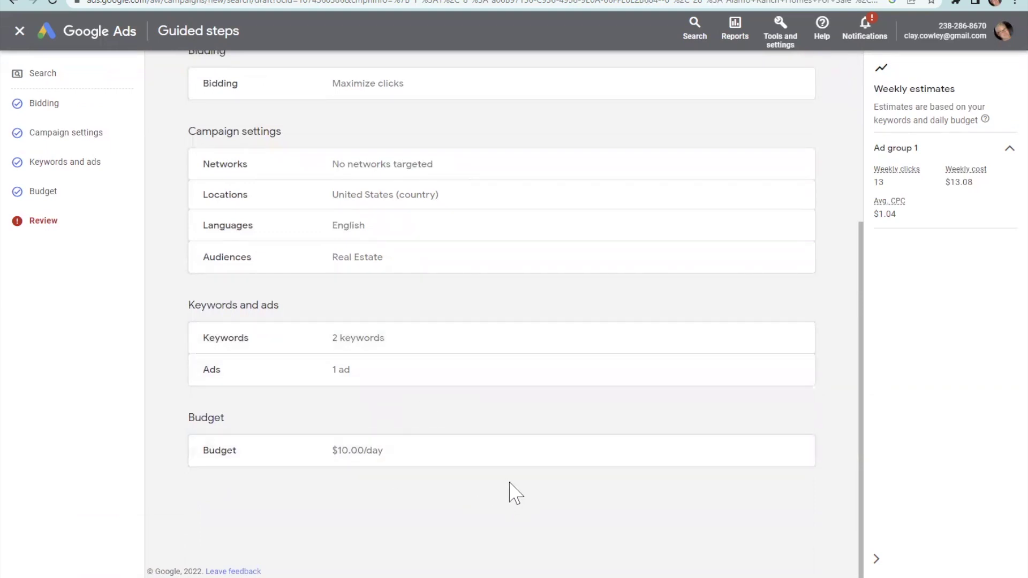
scroll(493, 475, up, 5)
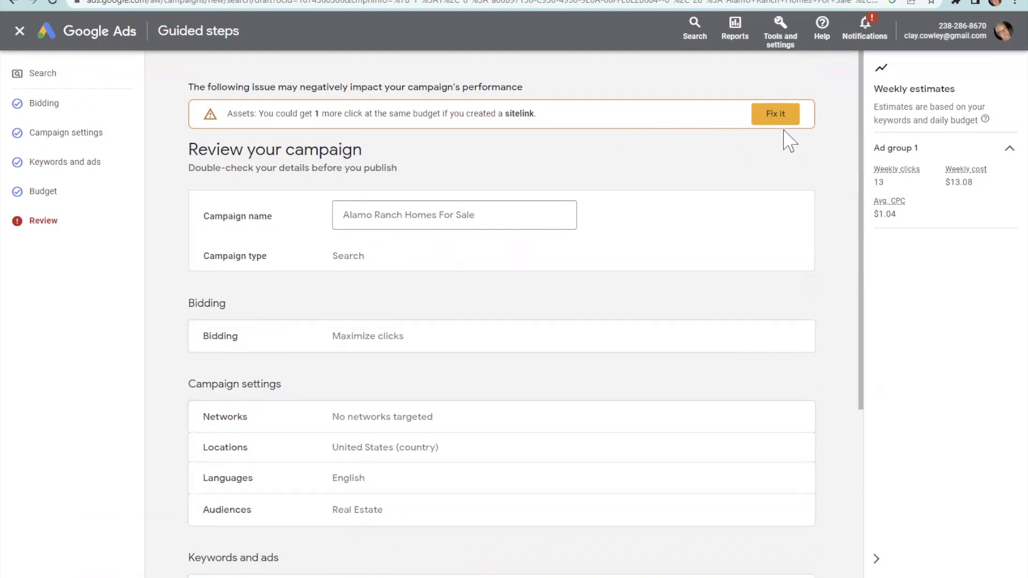
Step: Step through Keywords and Budget again and publish the 'Alamo Ranch Homes For Sale' campaign
click(776, 115)
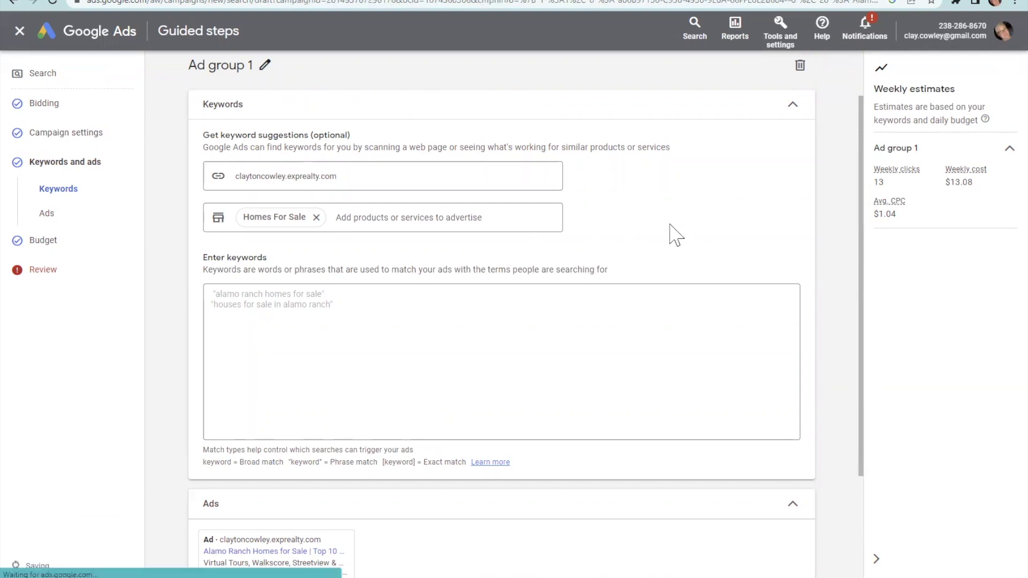
scroll(722, 375, down, 1)
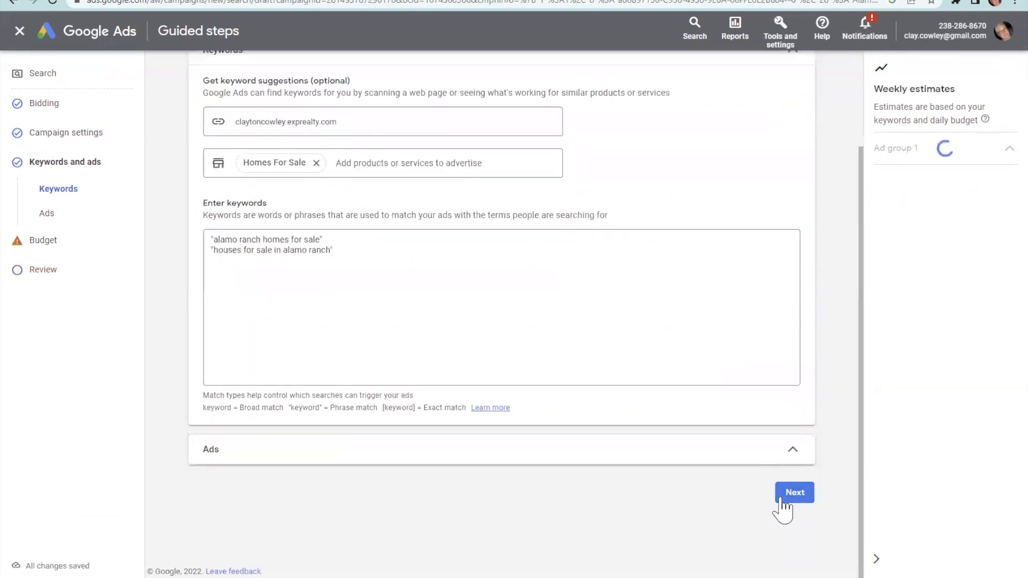
click(776, 493)
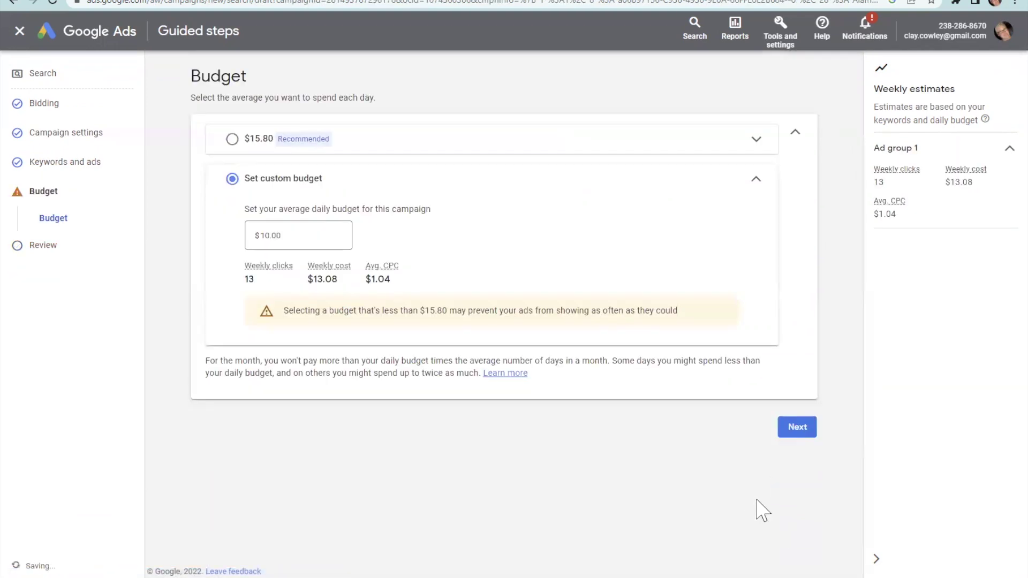
click(795, 433)
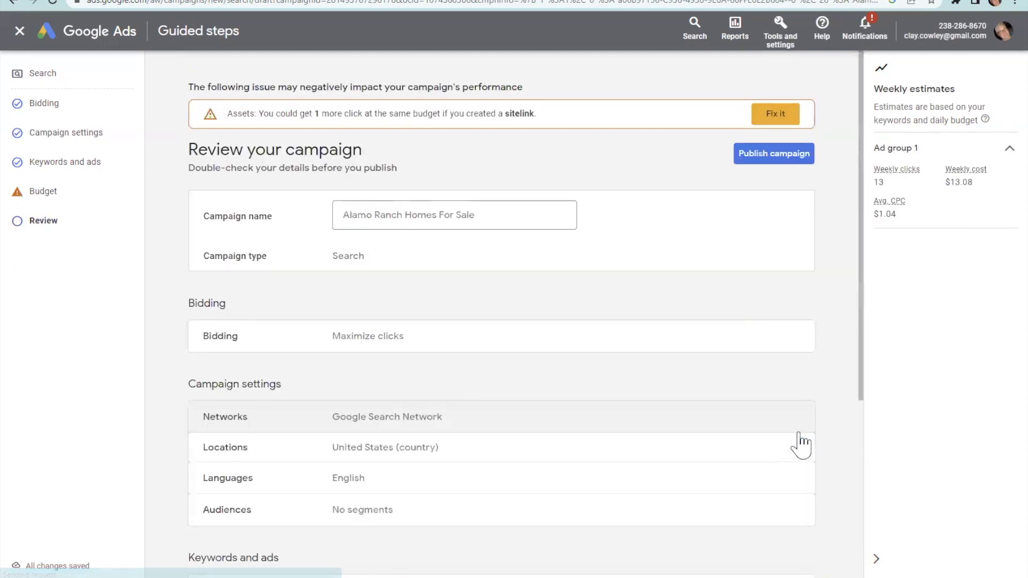
click(764, 160)
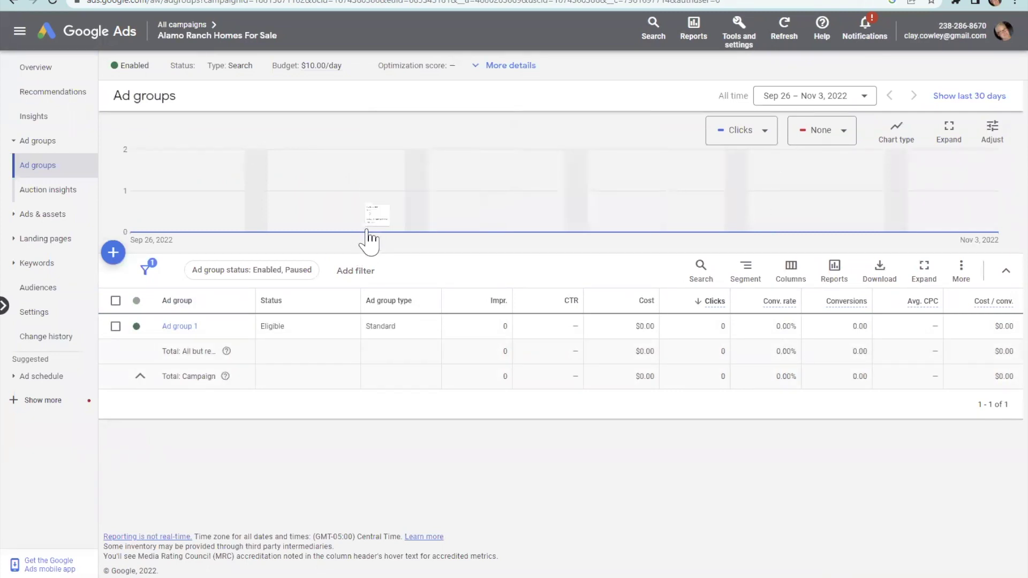
mouse_move(354, 225)
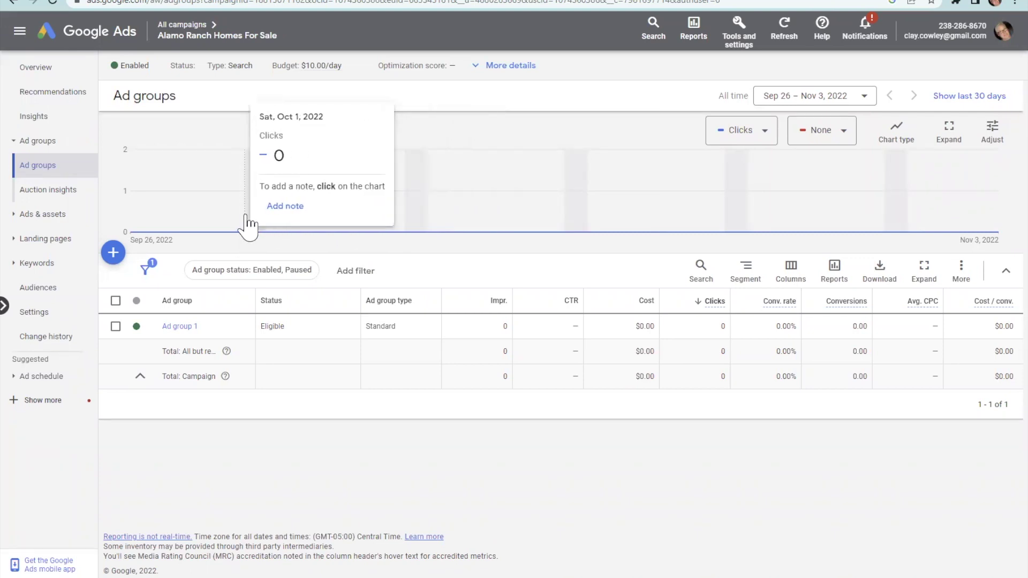
click(37, 142)
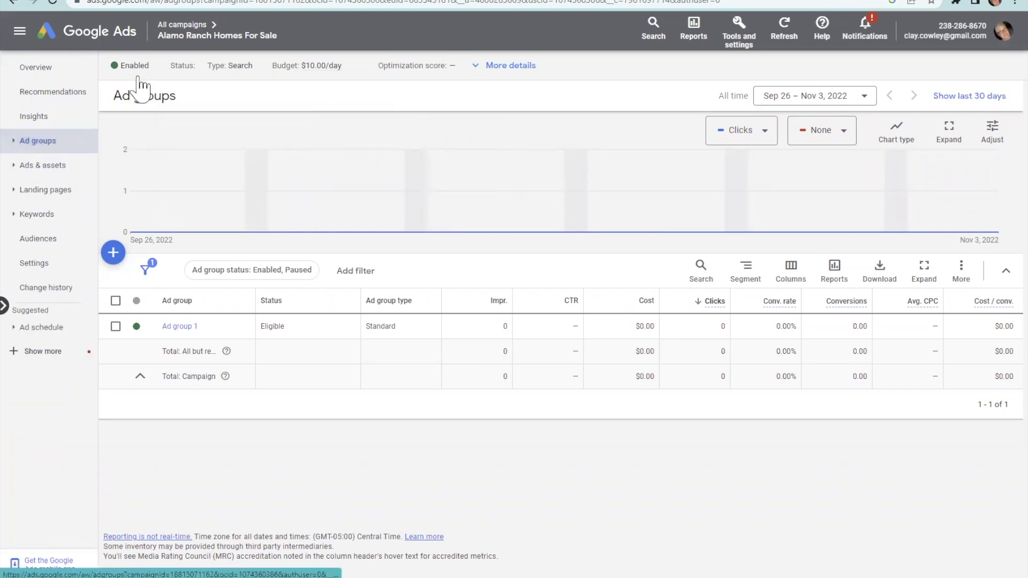
Step: Go to All campaigns to see the four $10.00/day campaigns, including Alamo Ranch
click(167, 28)
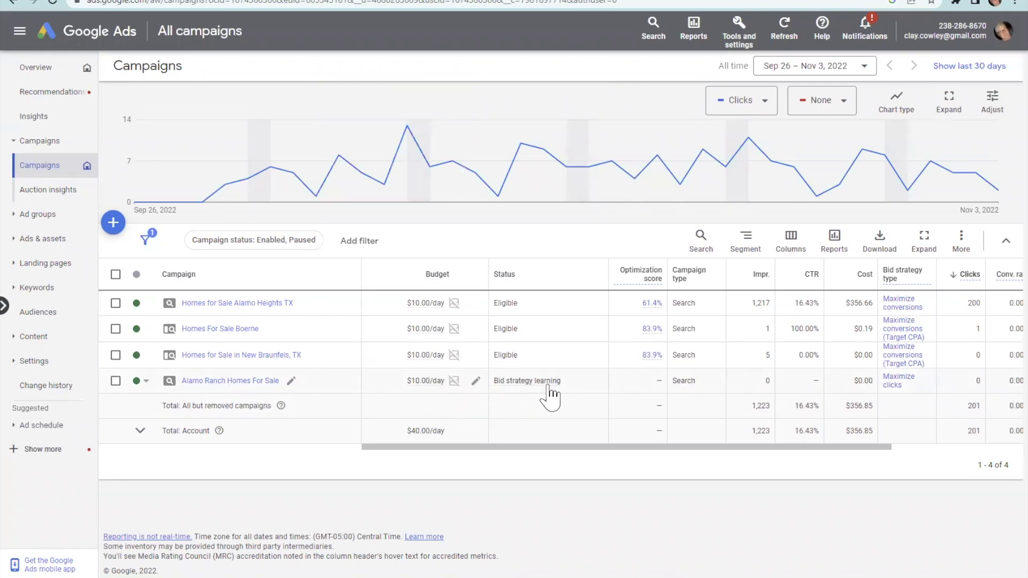
mouse_move(535, 391)
click(243, 307)
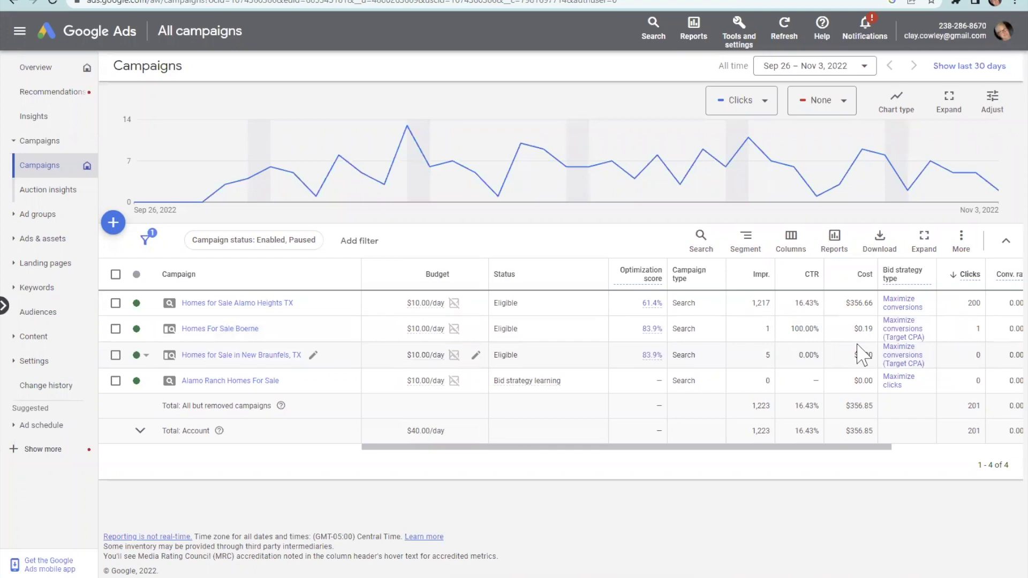
Step: Launch Keyword Planner from Tools and settings under Planning
click(741, 44)
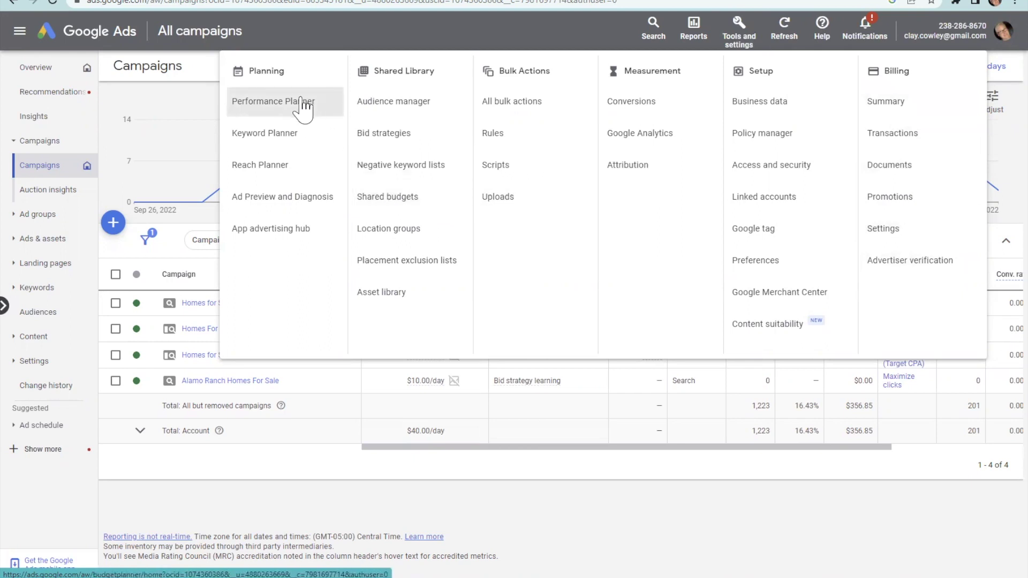
click(291, 137)
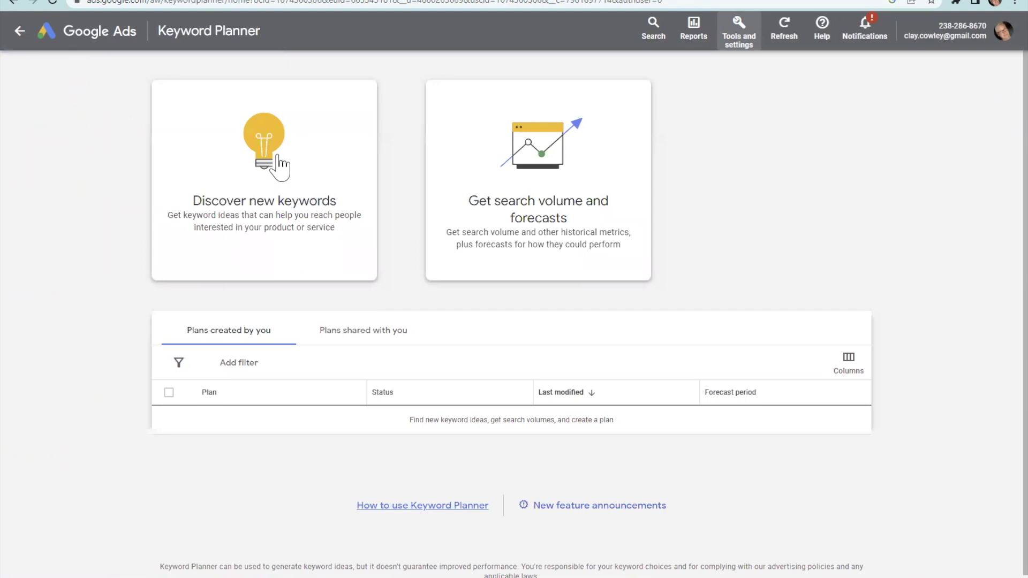
Step: Discover keyword ideas for 'Zillow Alamo ranch homes for sale', showing 'zillow alamo ranch' at 70 monthly searches
click(276, 167)
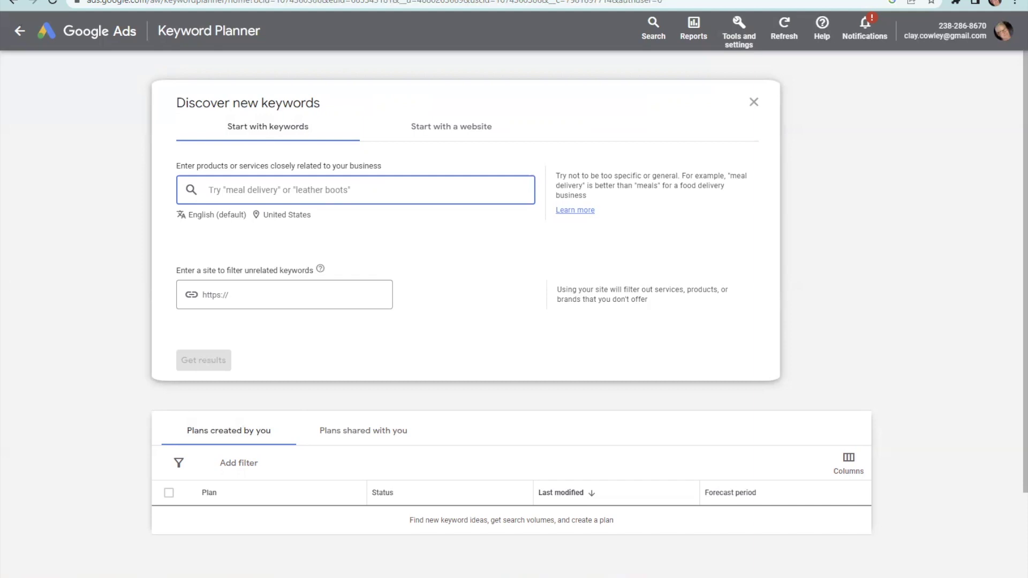
text(Z)
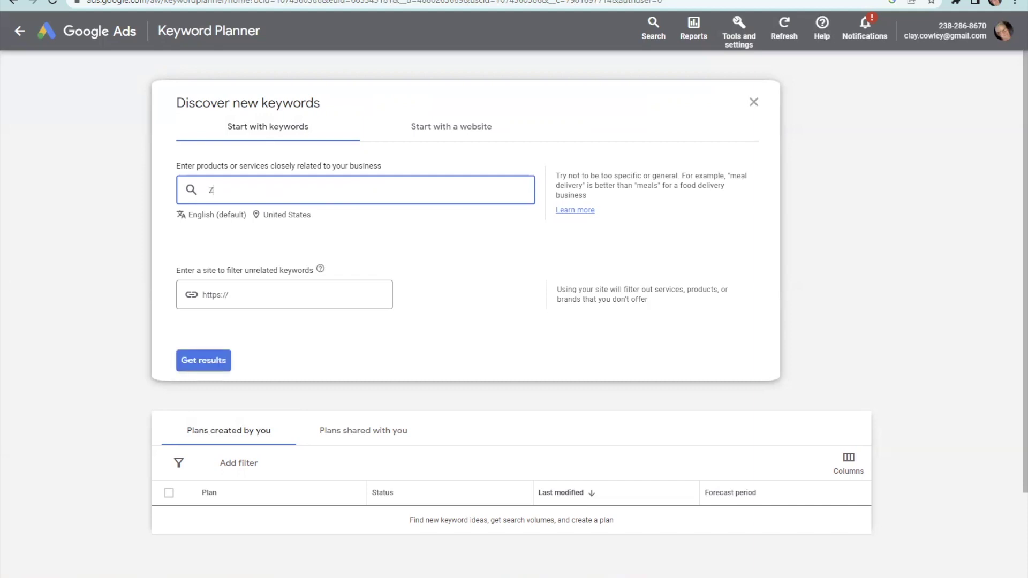
text(iloow)
key(BackSpace)
text(l)
text(oow )
text(I)
key(BackSpace)
key(BackSpace)
key(BackSpace)
key(BackSpace)
key(BackSpace)
text(ow)
text( am)
key(BackSpace)
key(BackSpace)
key(BackSpace)
key(BackSpace)
key(BackSpace)
text(low Alamo rand)
text(h hoes f)
key(BackSpace)
key(BackSpace)
text(omes for sale)
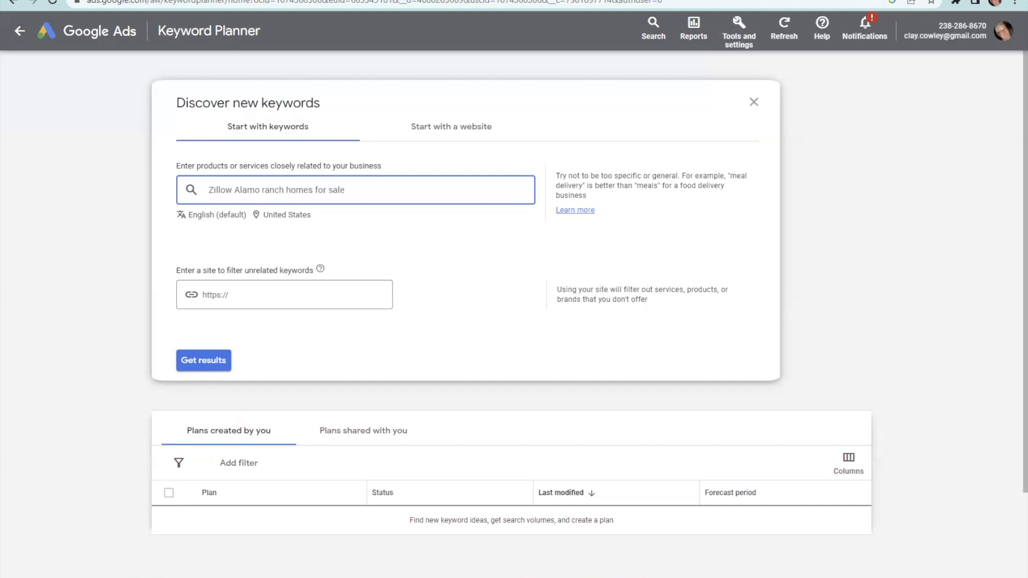
key(Return)
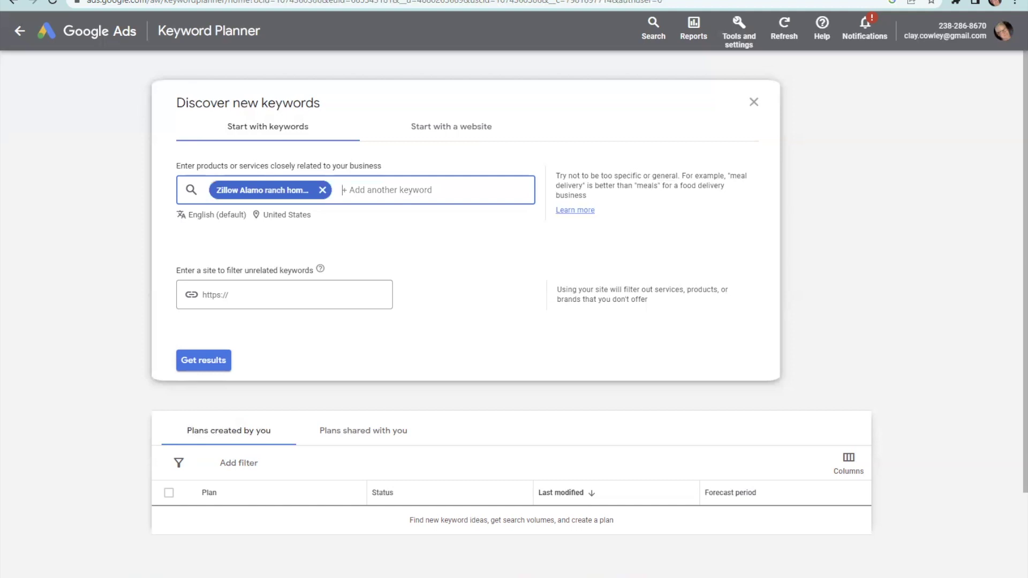
click(207, 360)
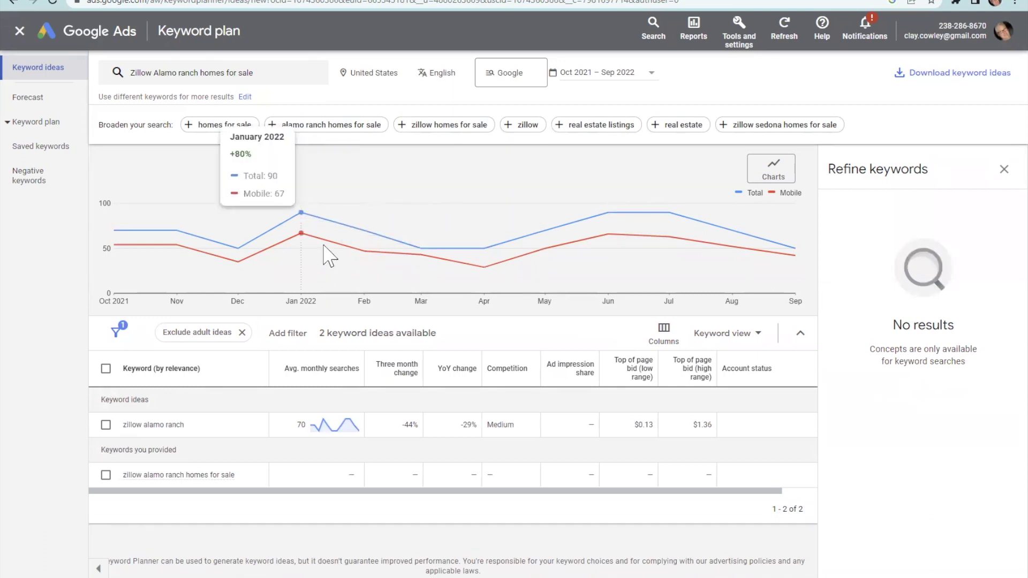
Step: Edit the seed phrase to 'Realtor.com Alamo ranch homes for sale' and get its keyword ideas
click(153, 81)
click(214, 134)
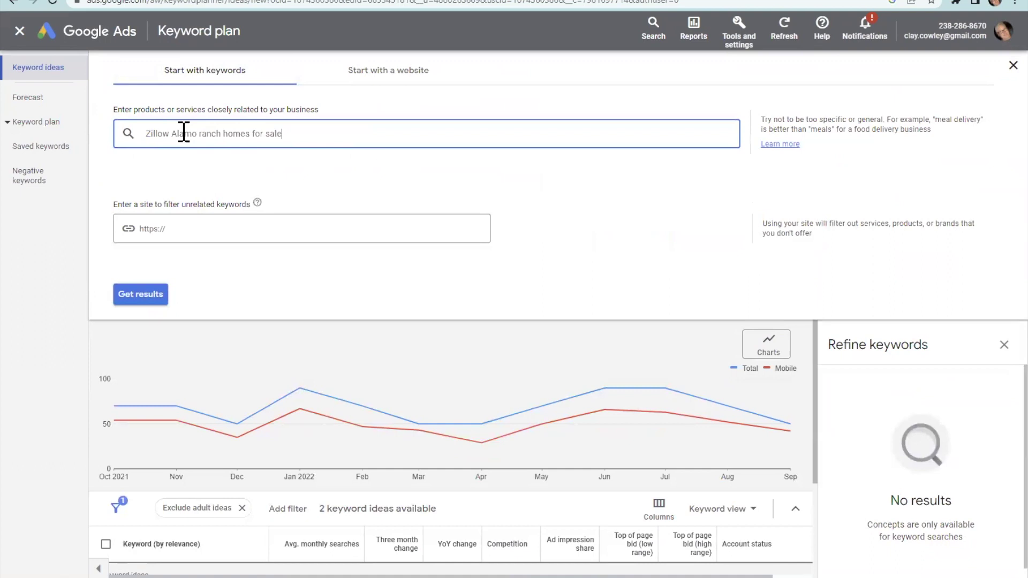
drag(170, 133, 135, 129)
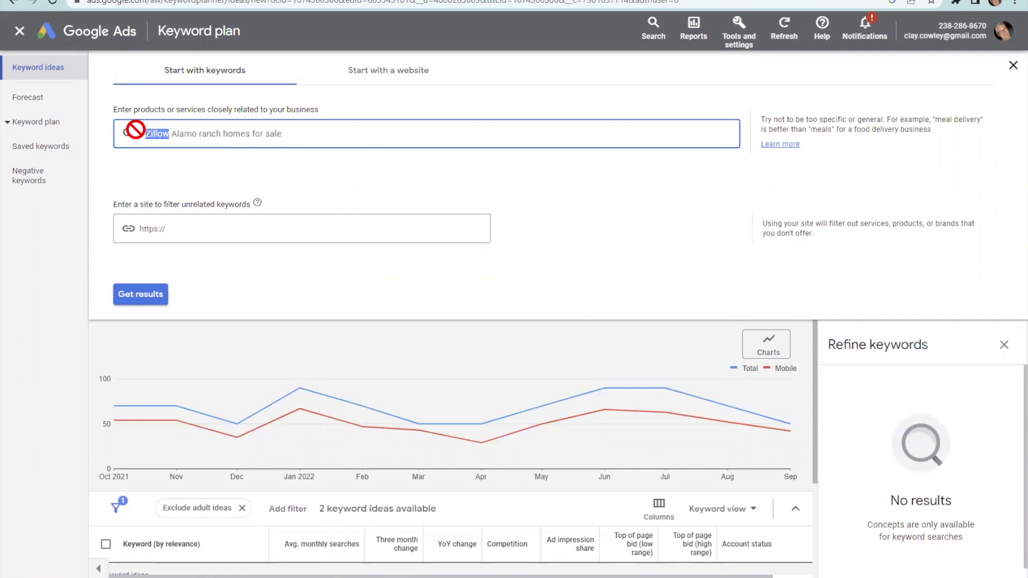
text(REalto)
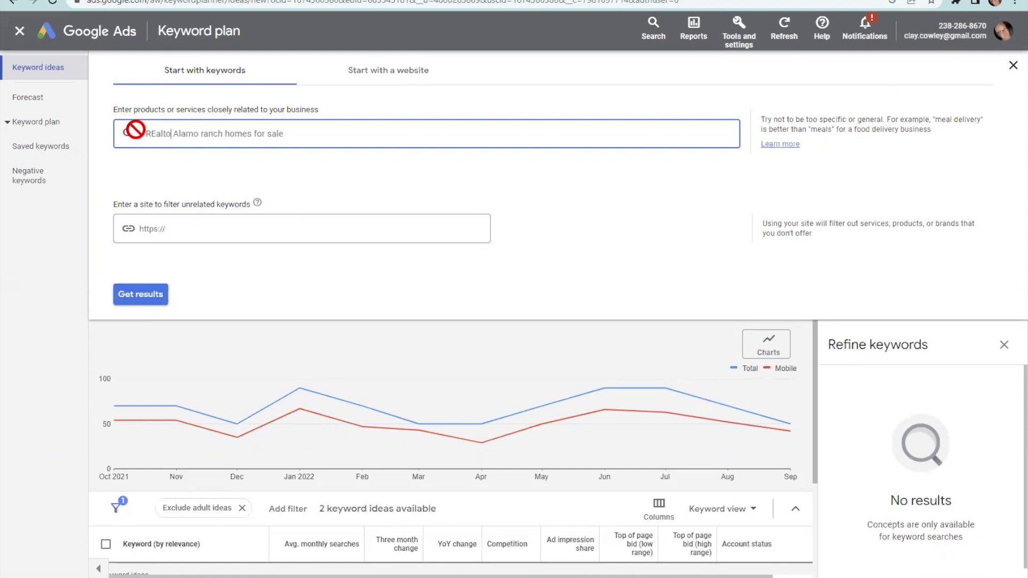
key(BackSpace)
key(BackSpace)
key(BackSpace)
key(BackSpace)
key(BackSpace)
text(ea)
text(lotr)
key(BackSpace)
key(BackSpace)
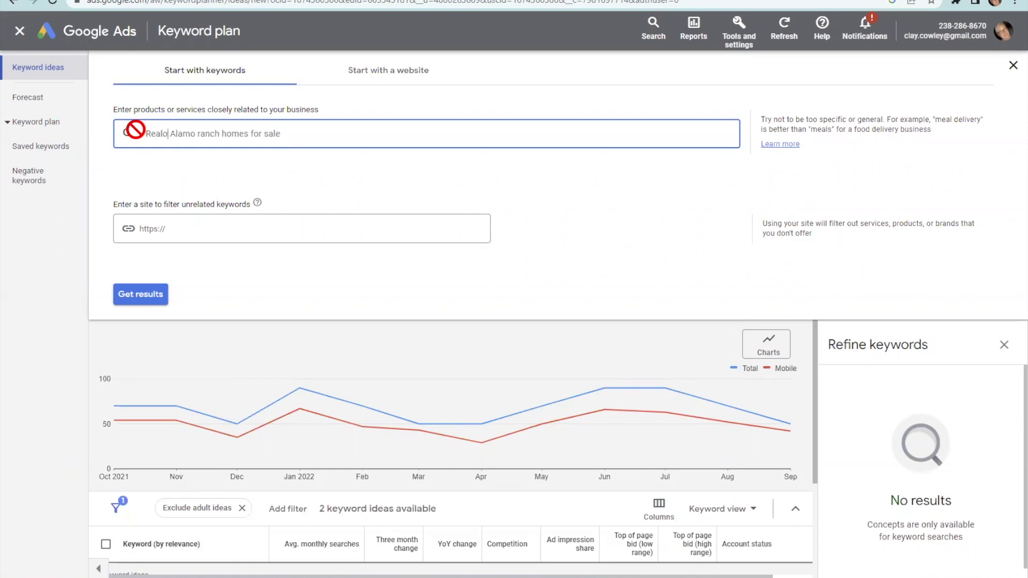
key(BackSpace)
text(tor)
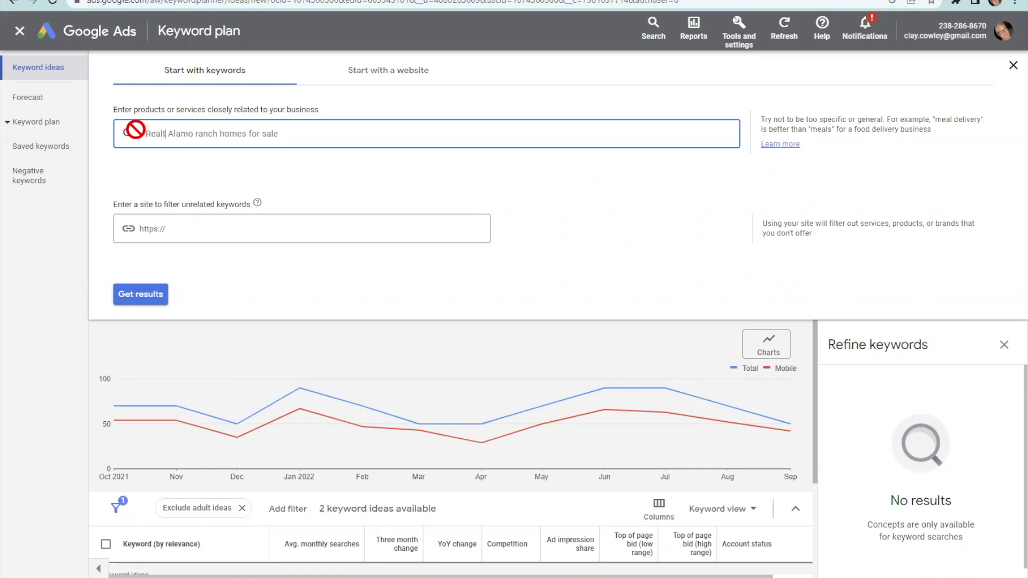
text(.com)
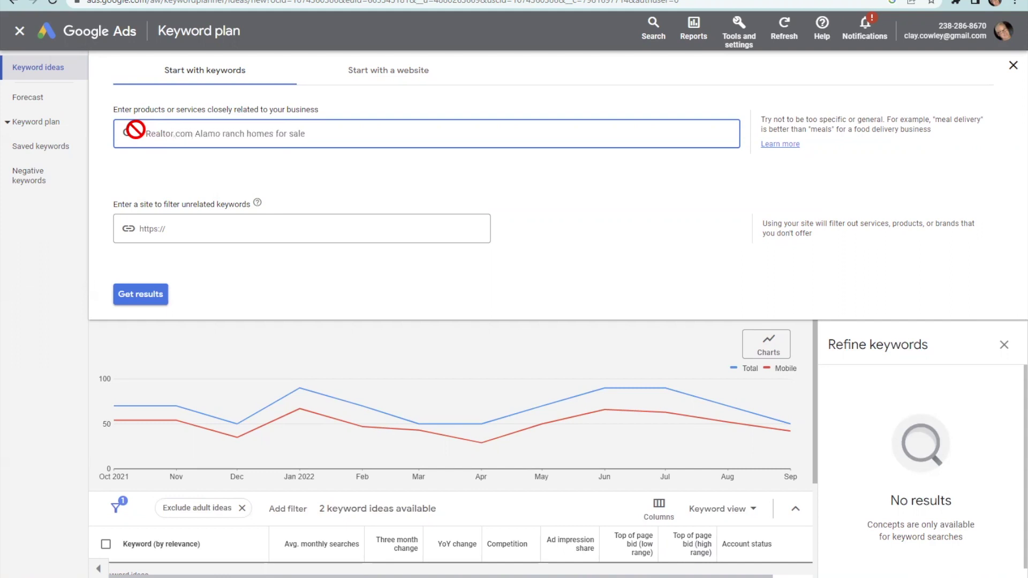
click(142, 292)
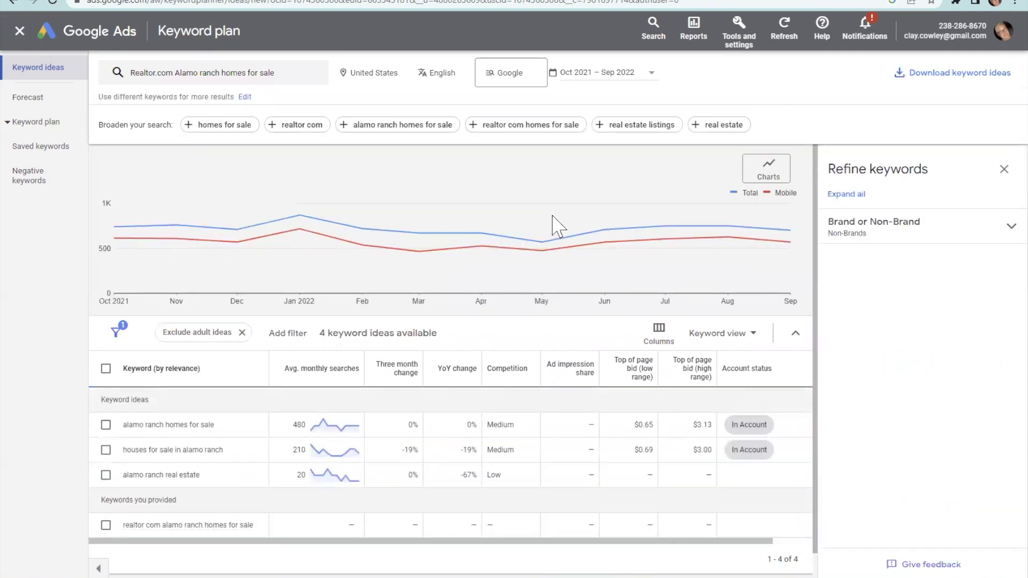
Step: Close the Realtor.com keyword ideas page and go back to All campaigns
mouse_move(551, 238)
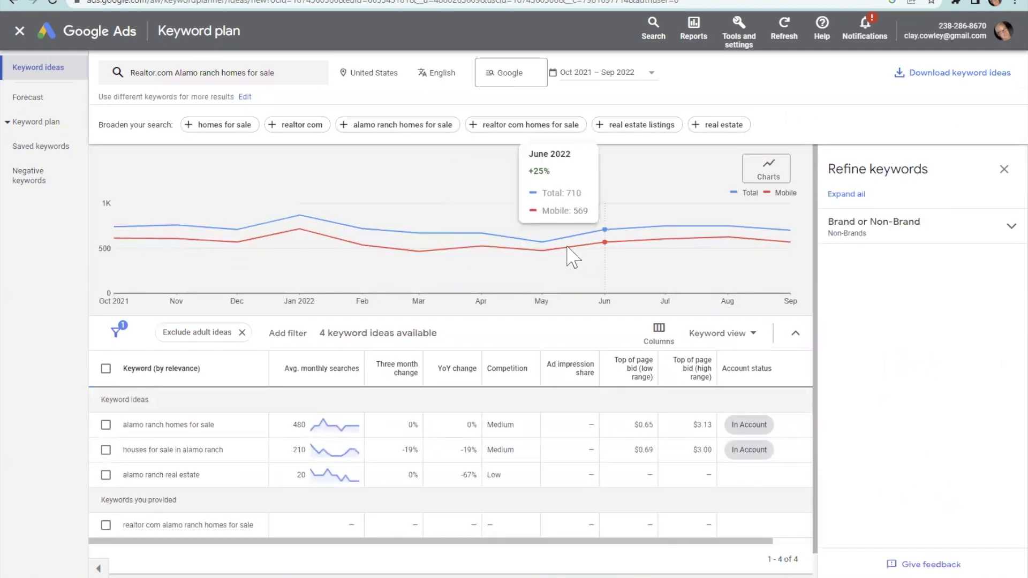
mouse_move(504, 274)
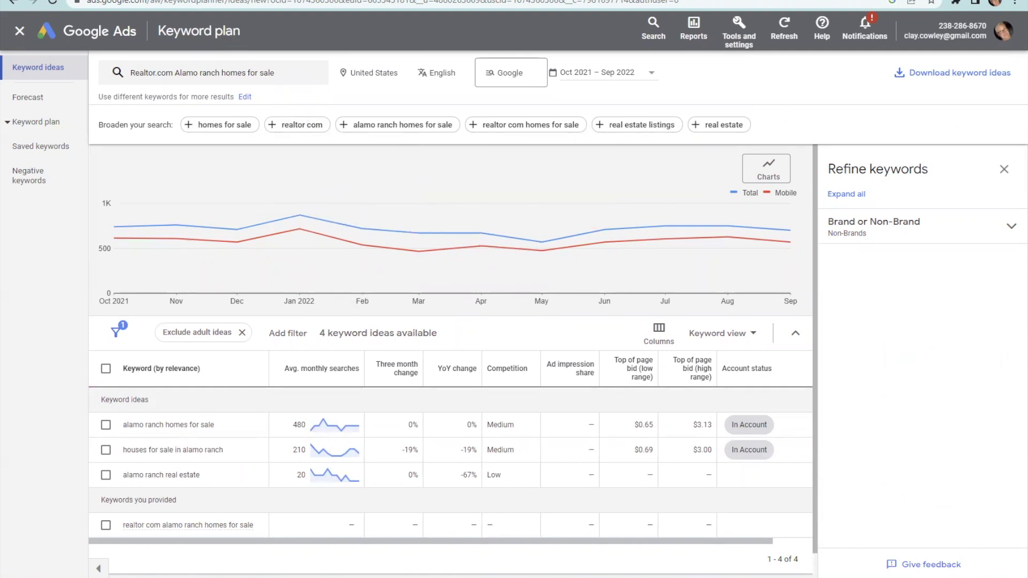
click(82, 39)
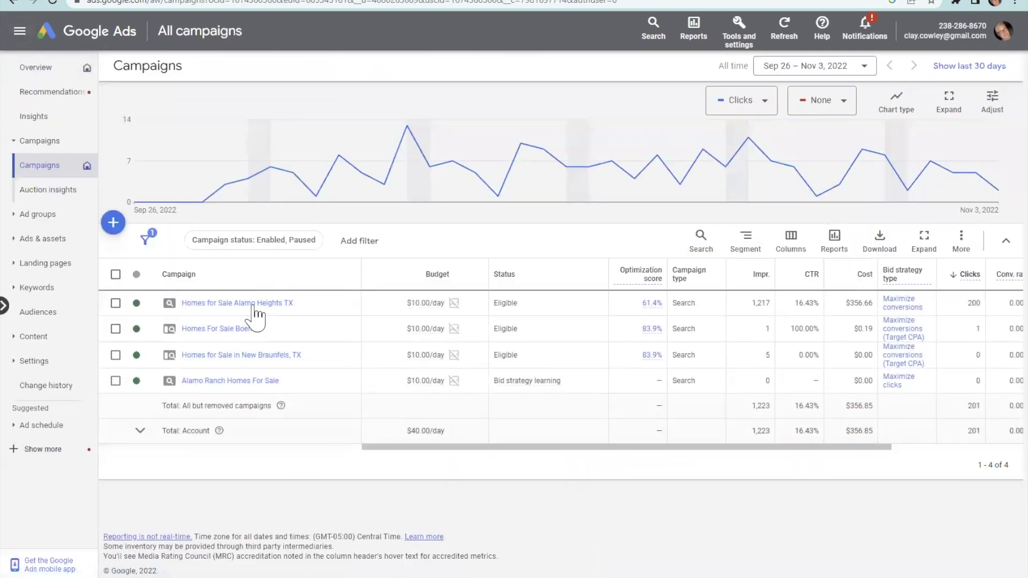
Step: Review the four Alamo Heights Homes For Sale search keywords: 200 clicks, $356.66 cost
click(254, 303)
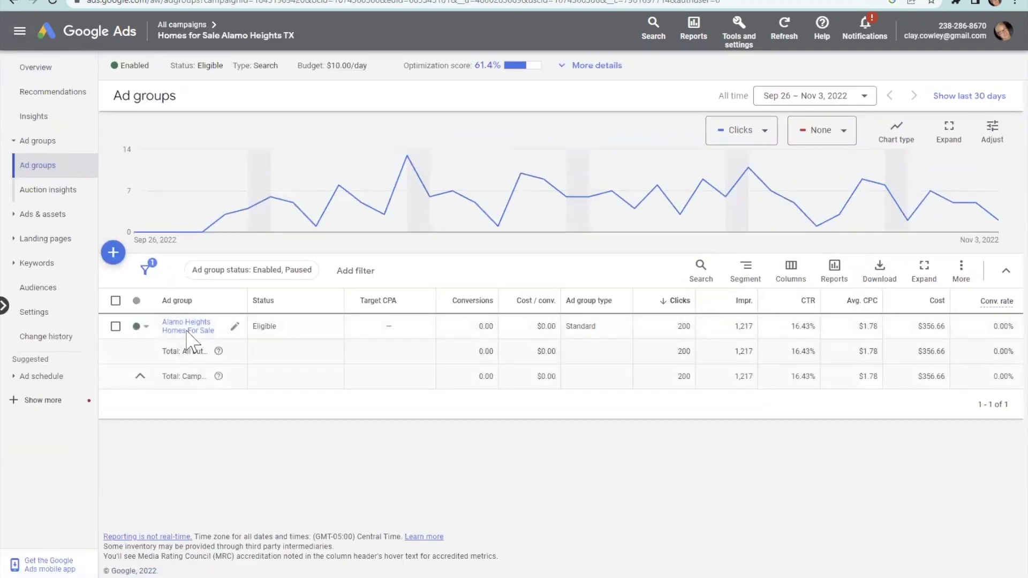
click(190, 328)
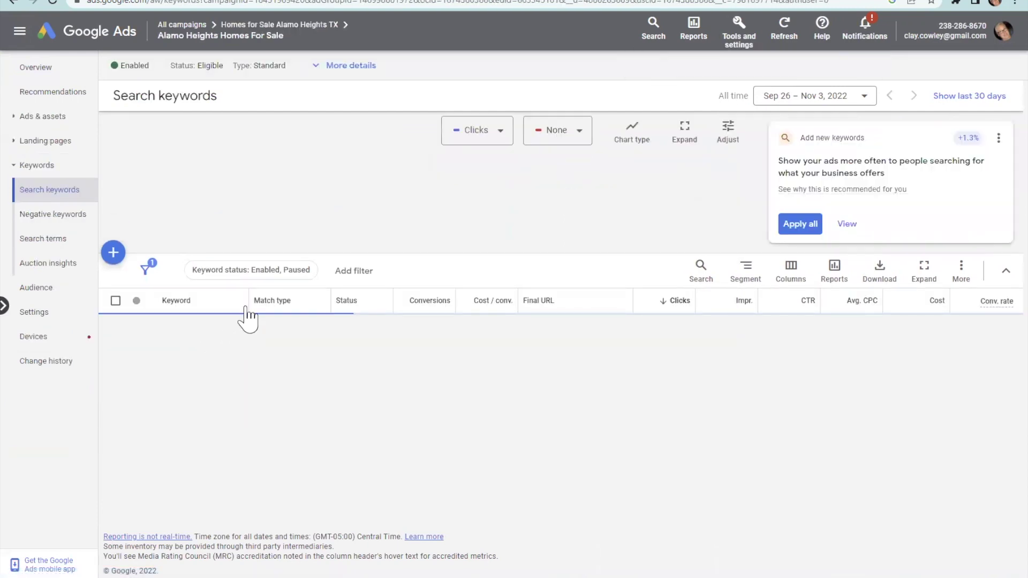
scroll(405, 265, down, 1)
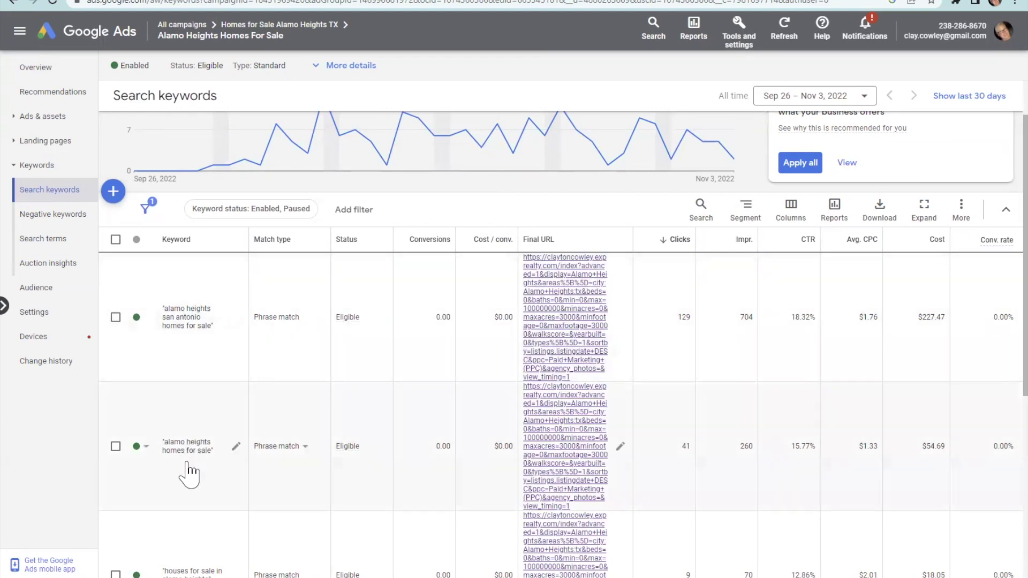
scroll(187, 474, down, 3)
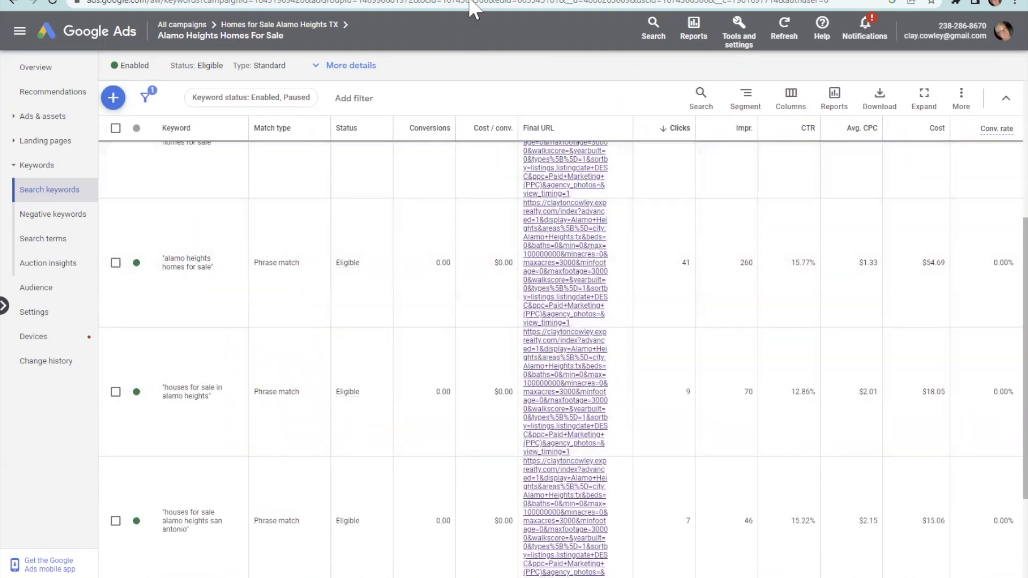
scroll(187, 445, down, 2)
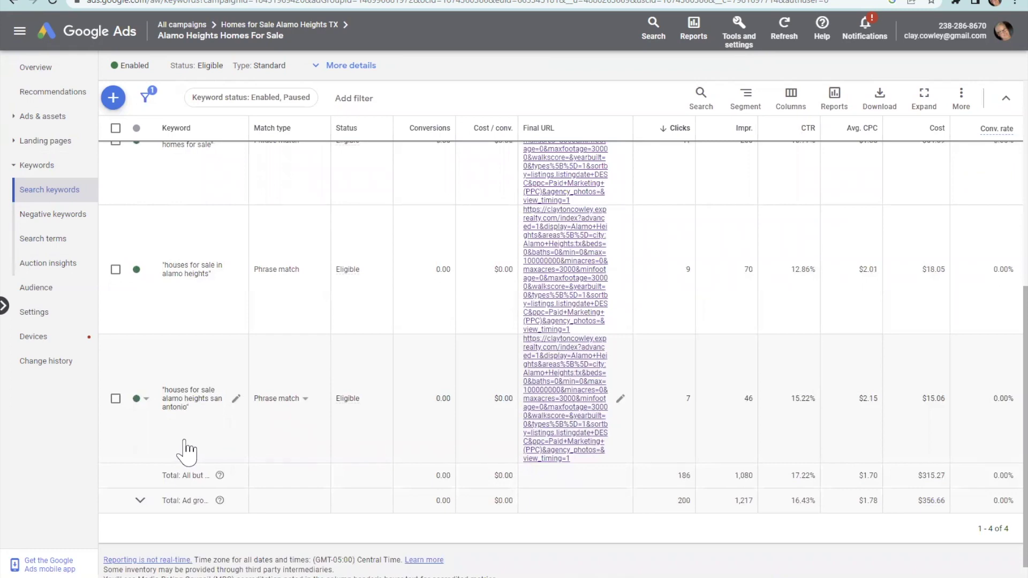
scroll(447, 102, up, 6)
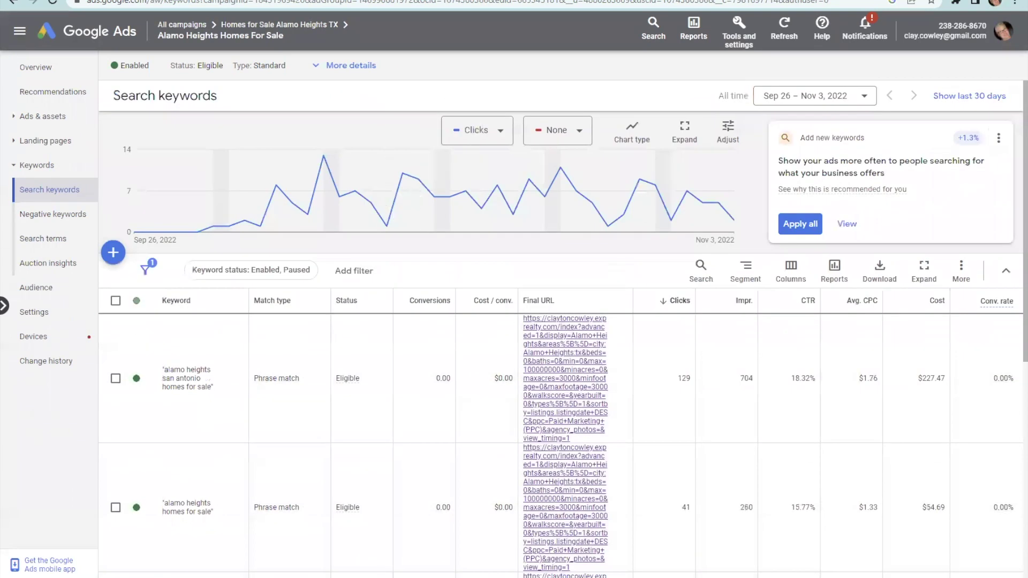
click(740, 28)
Step: Get 28 Keyword Planner ideas for 'alamo Heights homes for sale', then return to All campaigns
click(282, 137)
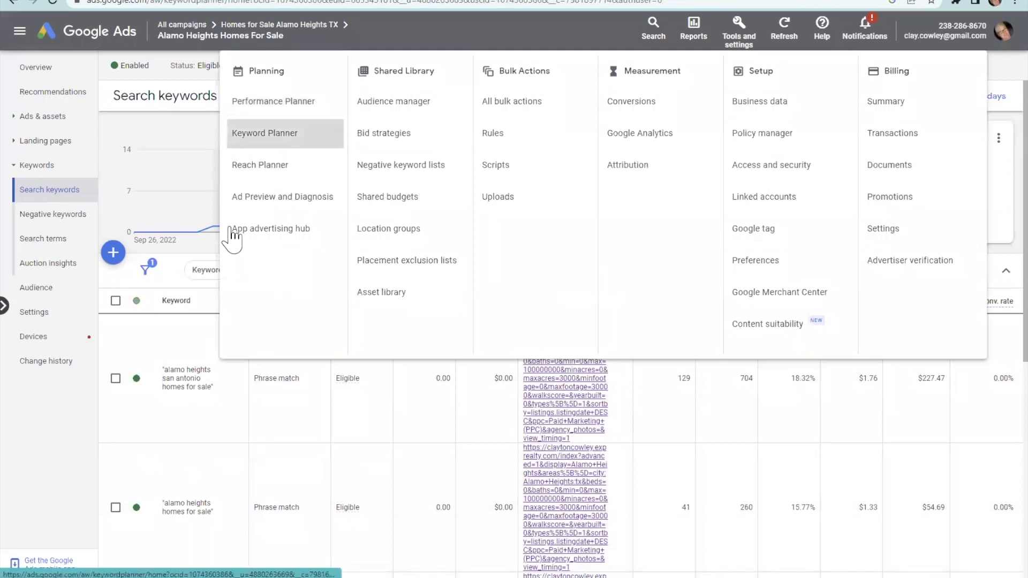
click(272, 233)
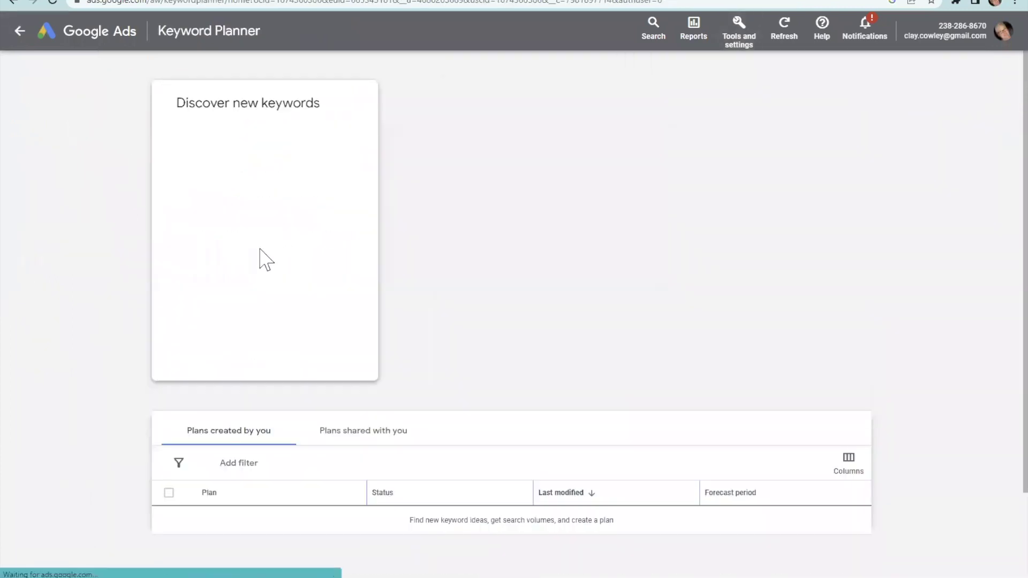
text(lam)
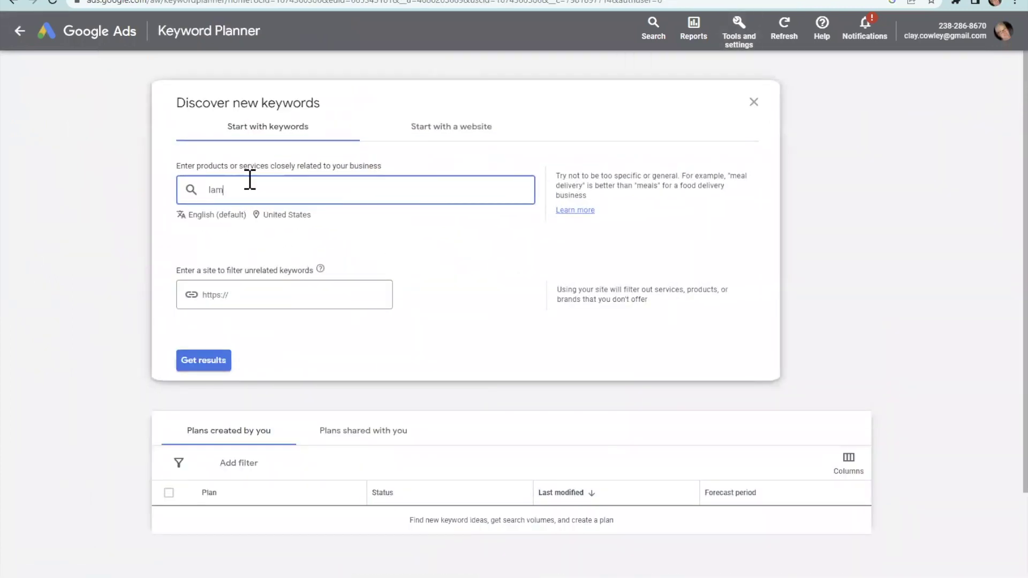
key(BackSpace)
key(BackSpace)
key(BackSpace)
text(alamo Height)
text(s hoe)
key(BackSpace)
text(mes for sale)
key(Return)
click(183, 361)
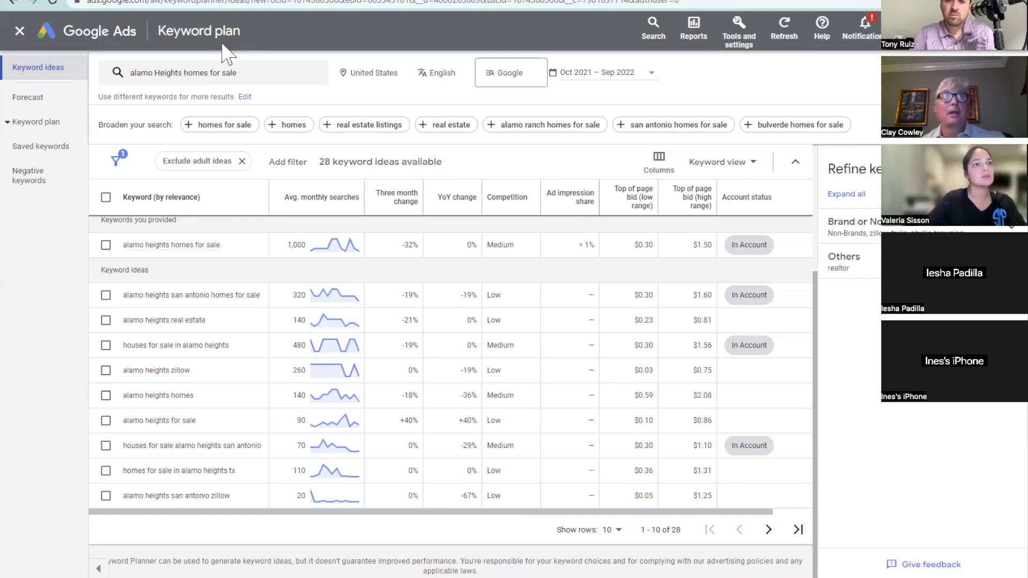
click(131, 36)
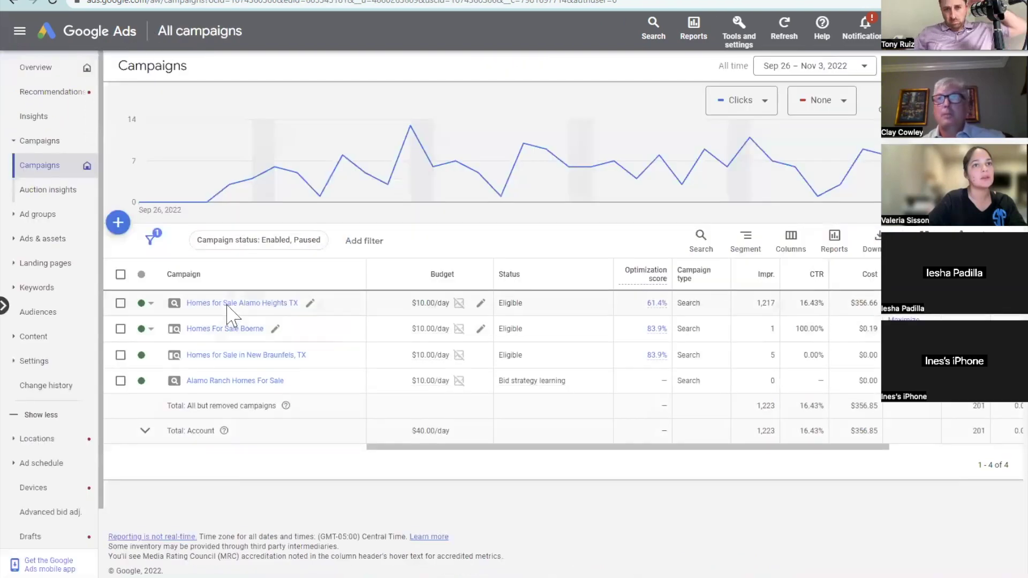
Step: Scroll the campaigns table to Bid strategy type and Clicks, then open a new browser tab
drag(517, 448, 580, 455)
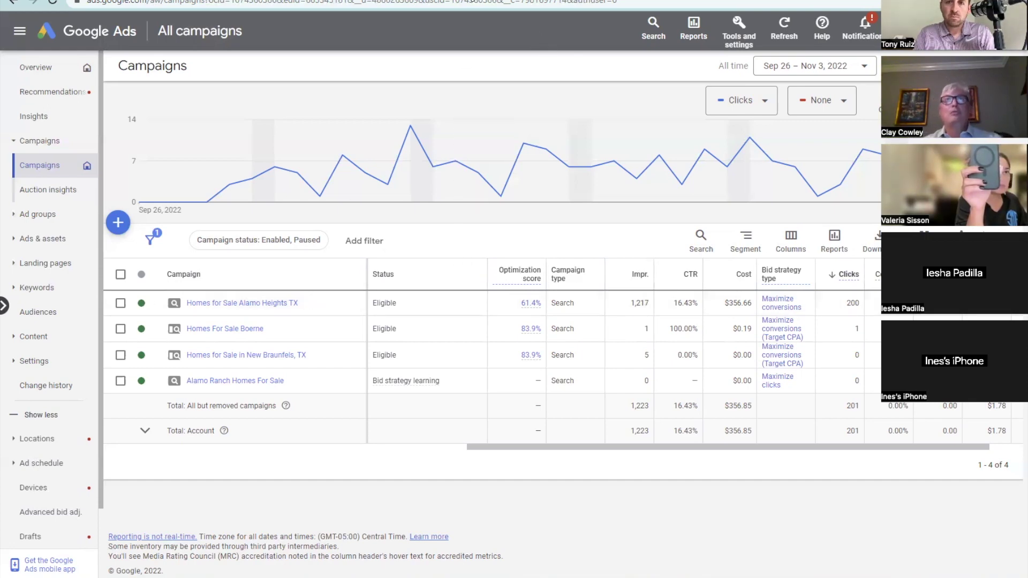
key(ctrl+t)
Step: Search Google for 'alamo heights homes for sale' to see the sponsored real-estate ads
click(363, 7)
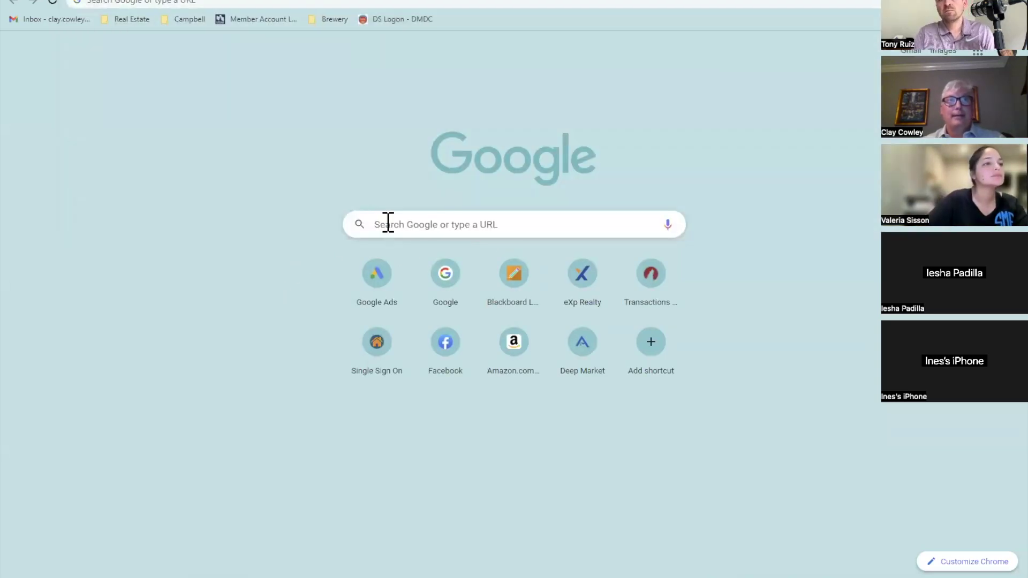
click(388, 223)
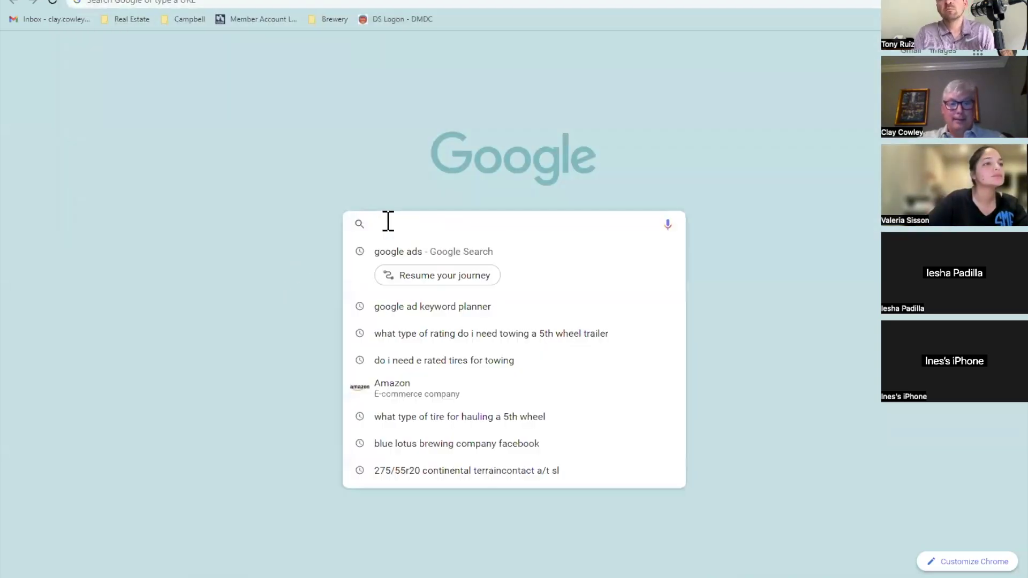
text(alam)
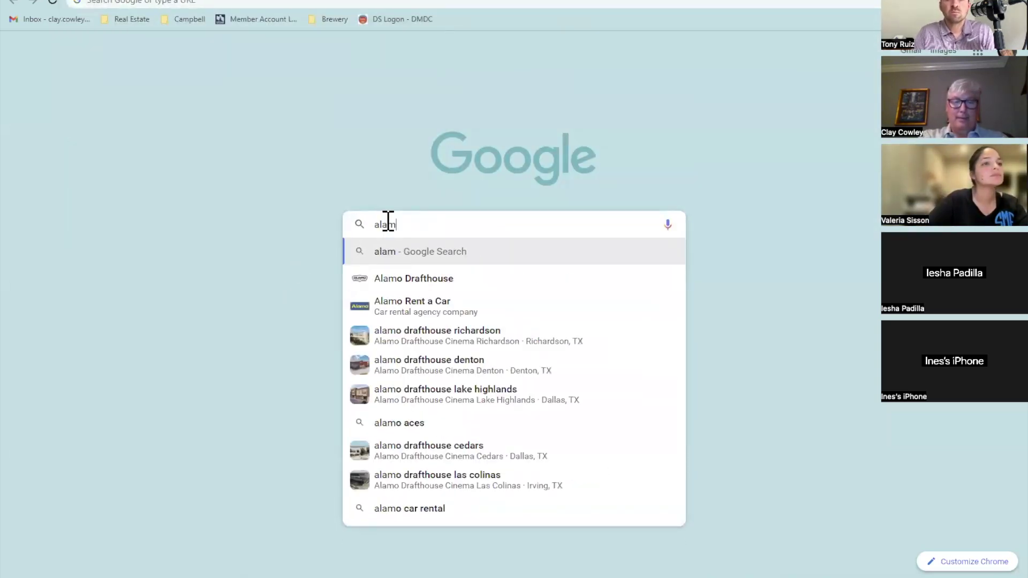
text(o)
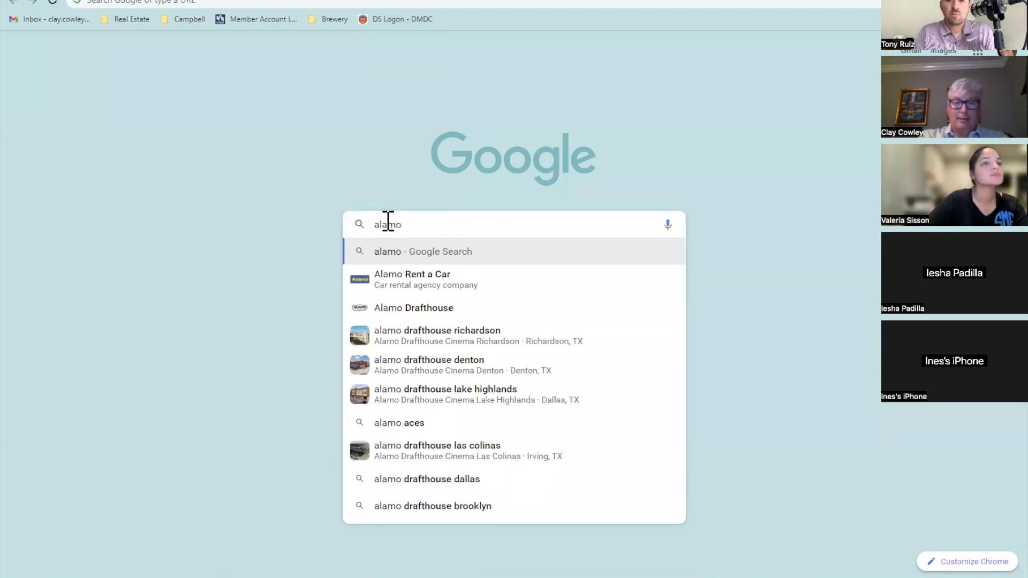
text( he)
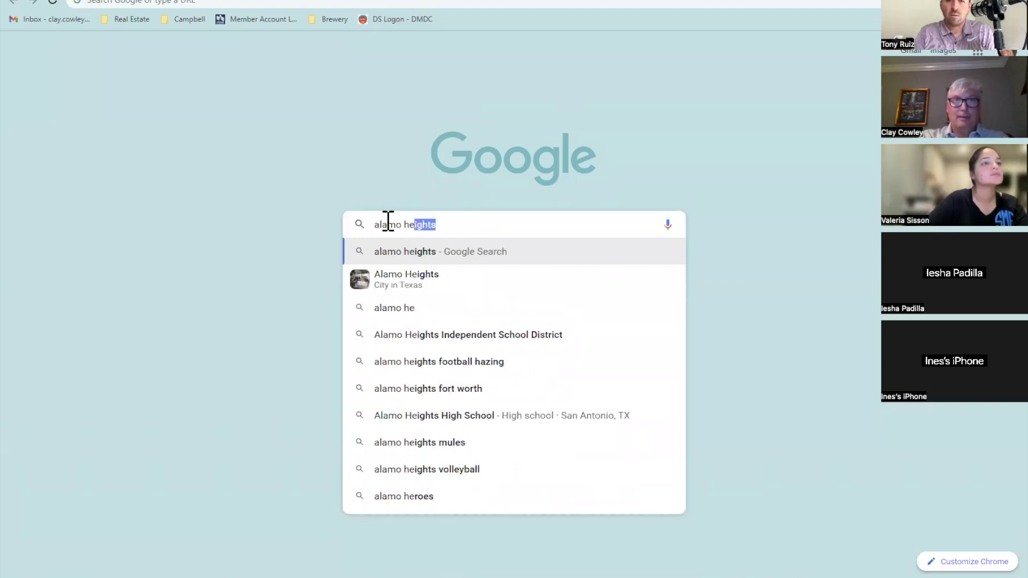
text(ightsh)
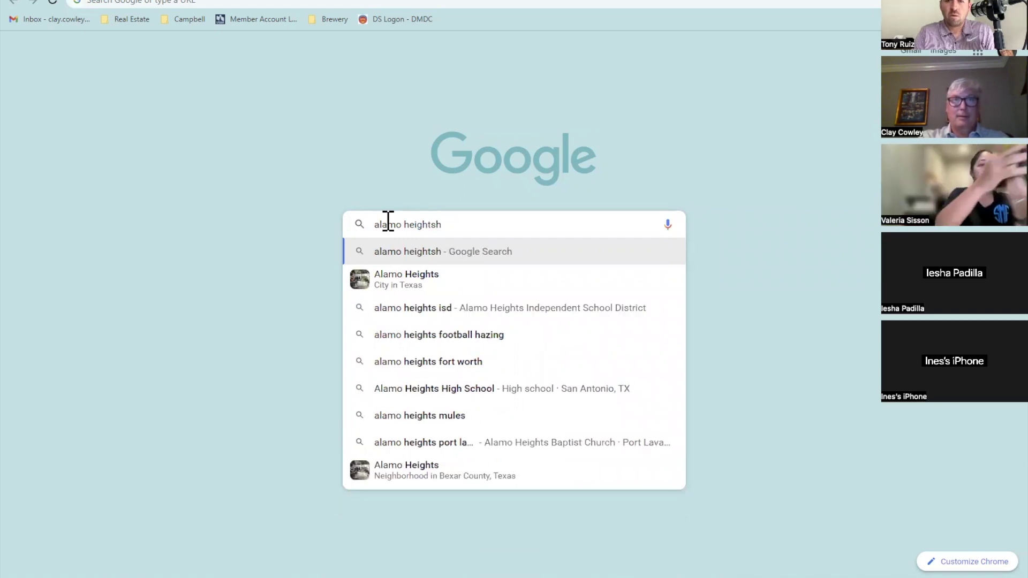
key(BackSpace)
text(homes)
key(Return)
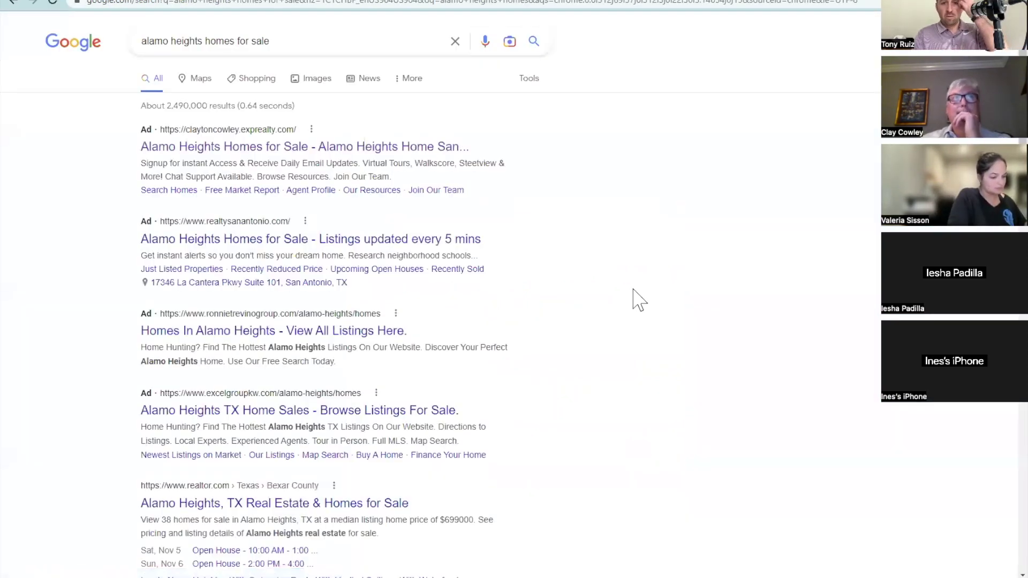